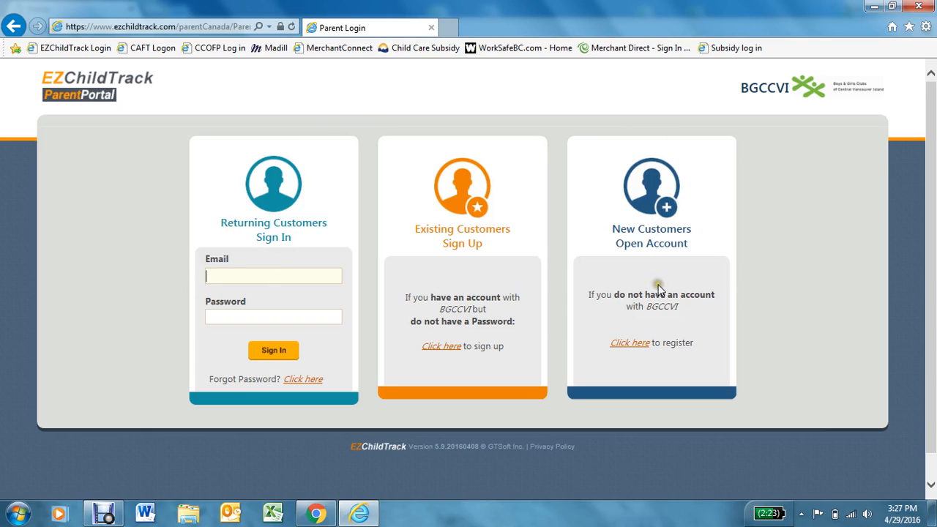
# - Register as a new customer for Annual Membership September 2015- August 2016, reviewing the instructions
pyautogui.click(635, 344)
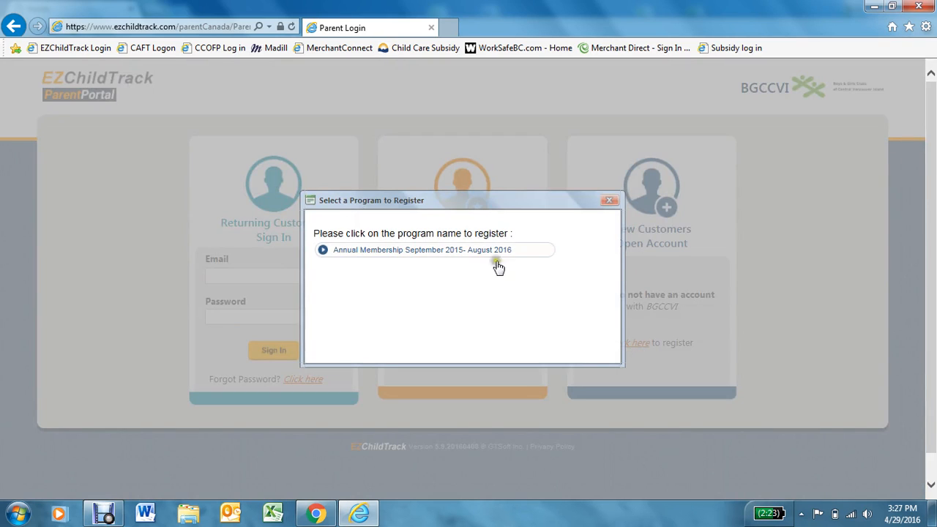
pyautogui.click(404, 251)
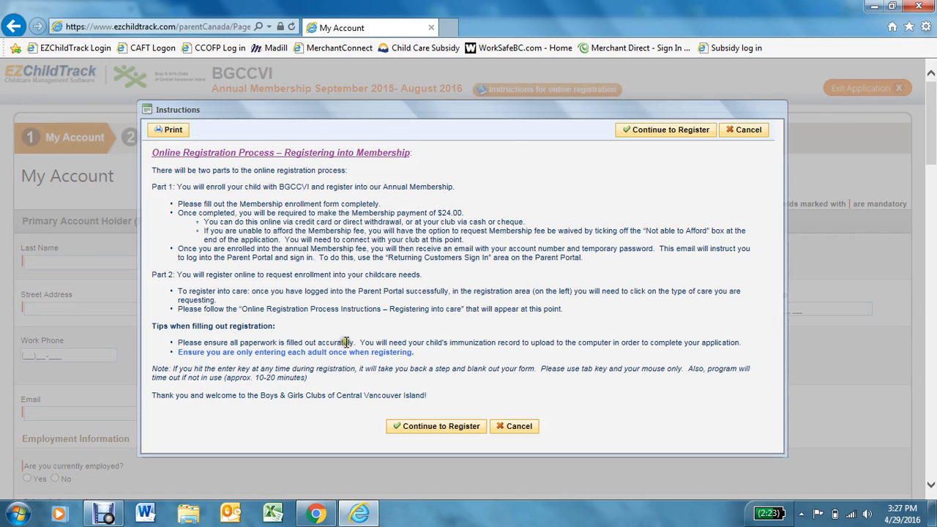
pyautogui.click(433, 427)
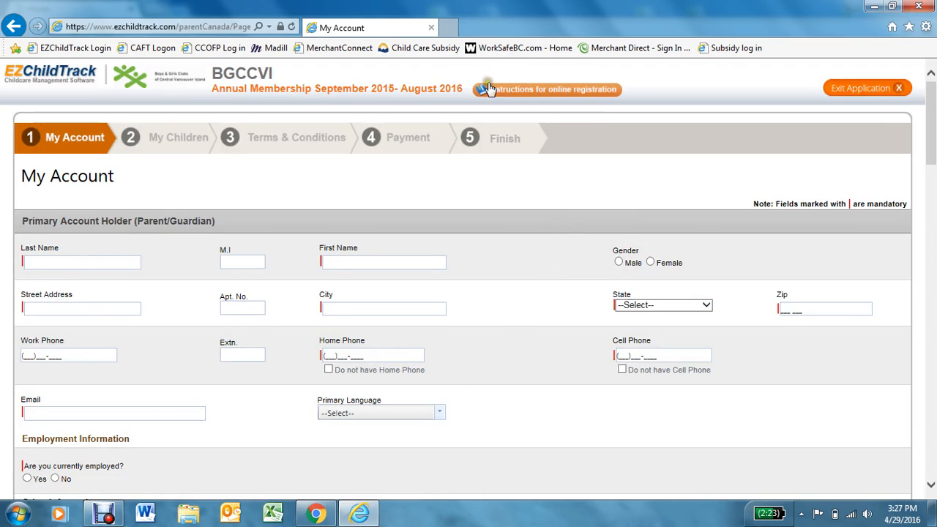
pyautogui.click(557, 94)
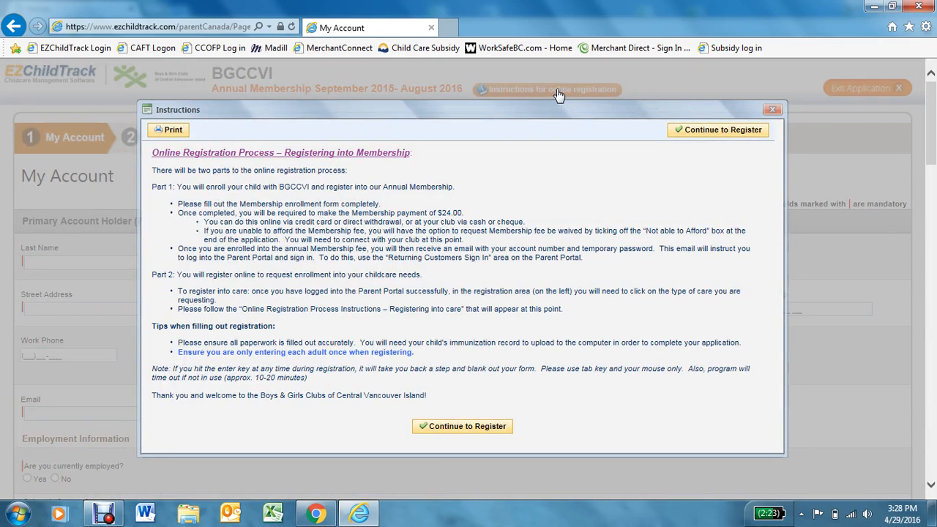
pyautogui.click(696, 134)
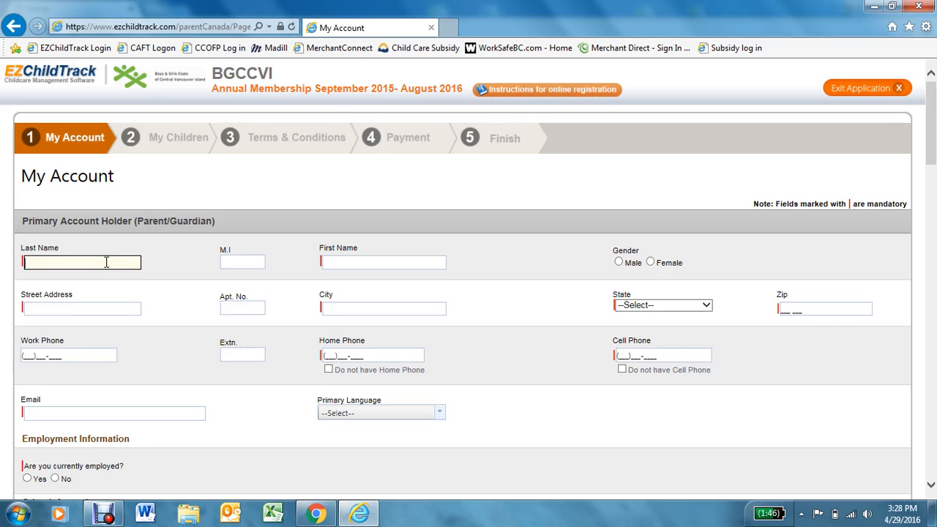
# - Enter the primary holder's last and first names and set the gender to Male
pyautogui.write('tes')
pyautogui.press('Tab')
pyautogui.press('Tab')
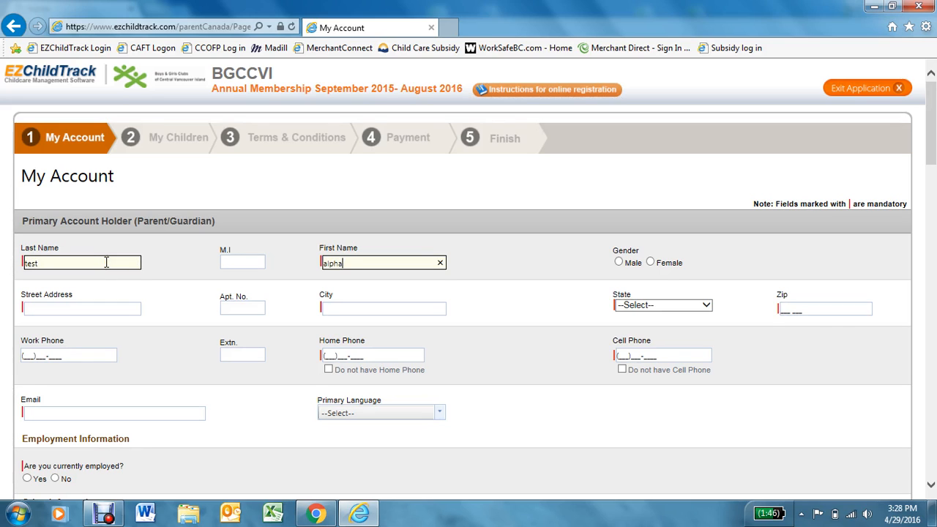
pyautogui.write('alpha')
pyautogui.click(624, 266)
# - Enter the street address, city, British Columbia as province, and the postal code
pyautogui.click(75, 309)
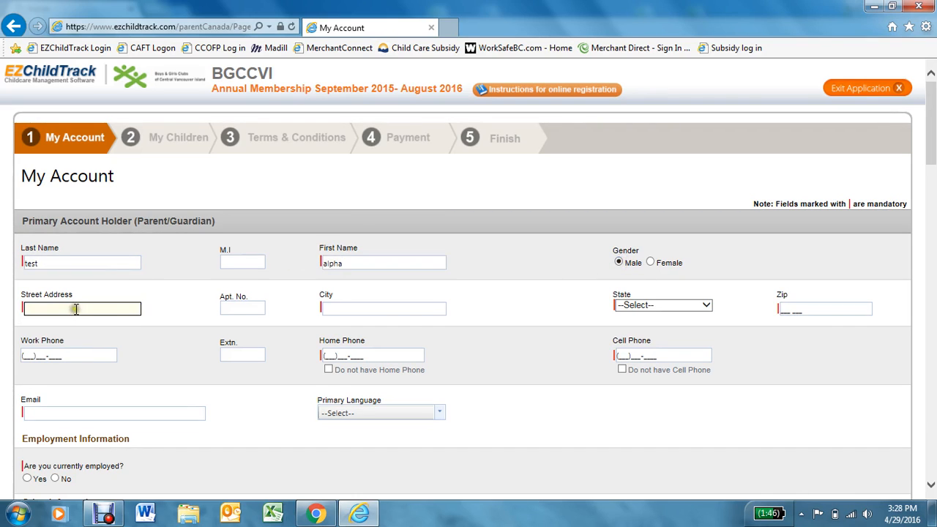
pyautogui.click(360, 308)
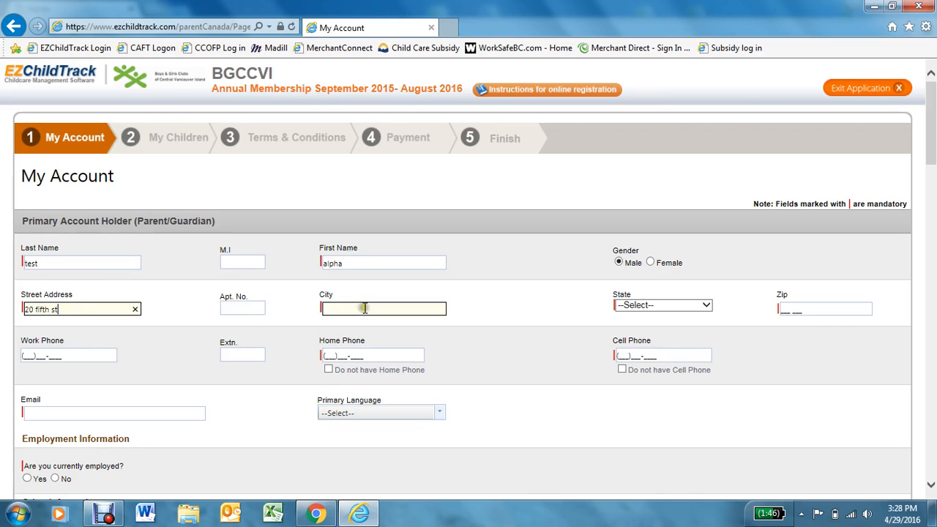
pyautogui.write('na')
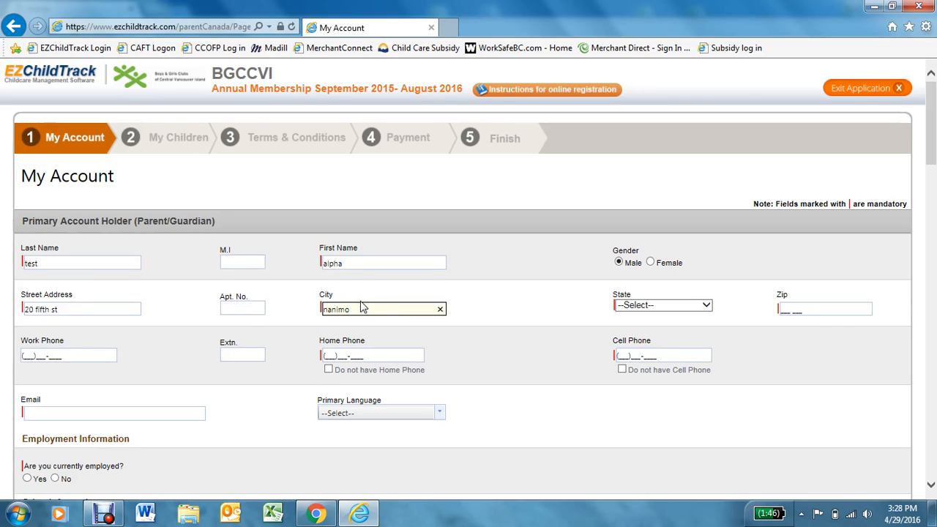
pyautogui.write('naimo')
pyautogui.press('Tab')
pyautogui.press('b')
pyautogui.press('Tab')
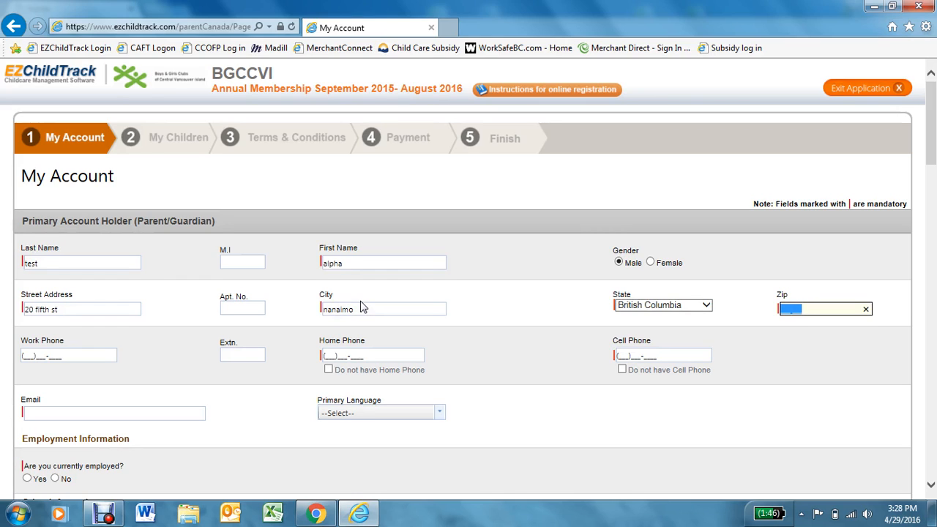
pyautogui.write('V9S 2P1')
pyautogui.press('Tab')
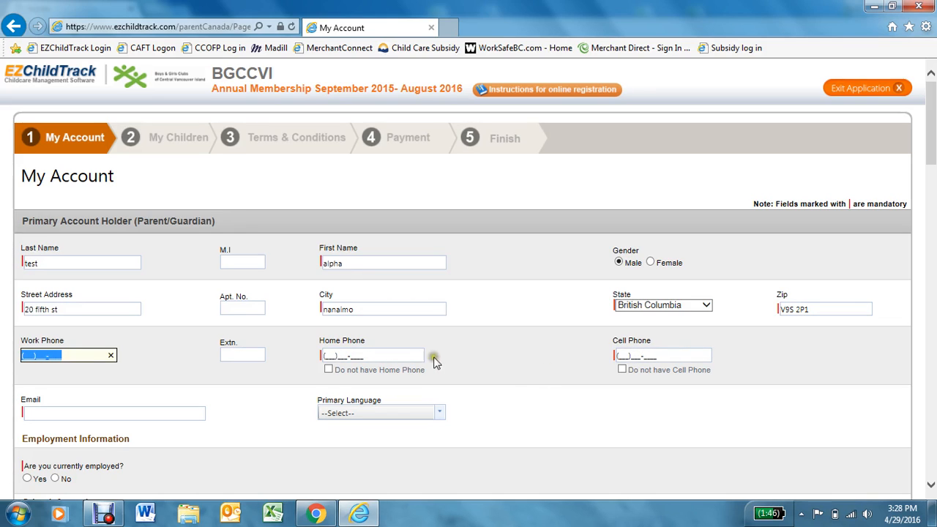
# - Mark no cell phone and enter the home phone number
pyautogui.click(622, 370)
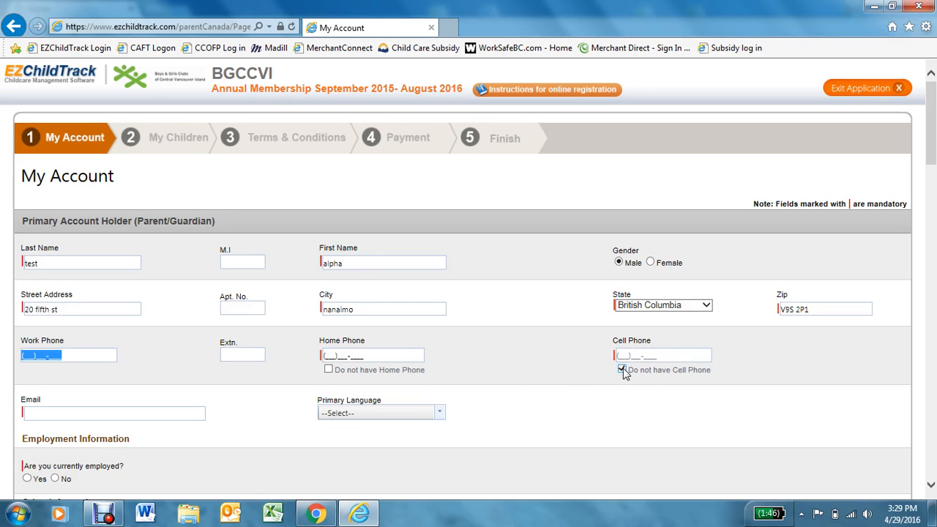
pyautogui.click(329, 357)
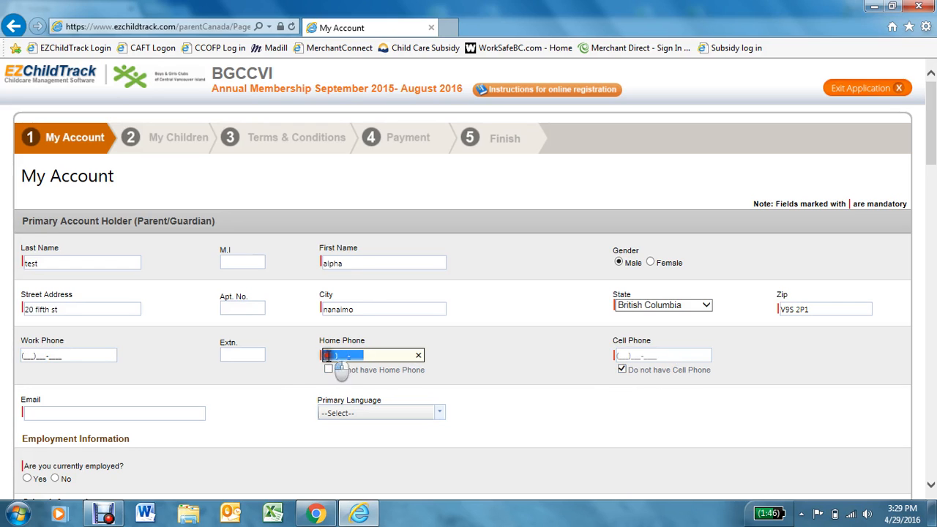
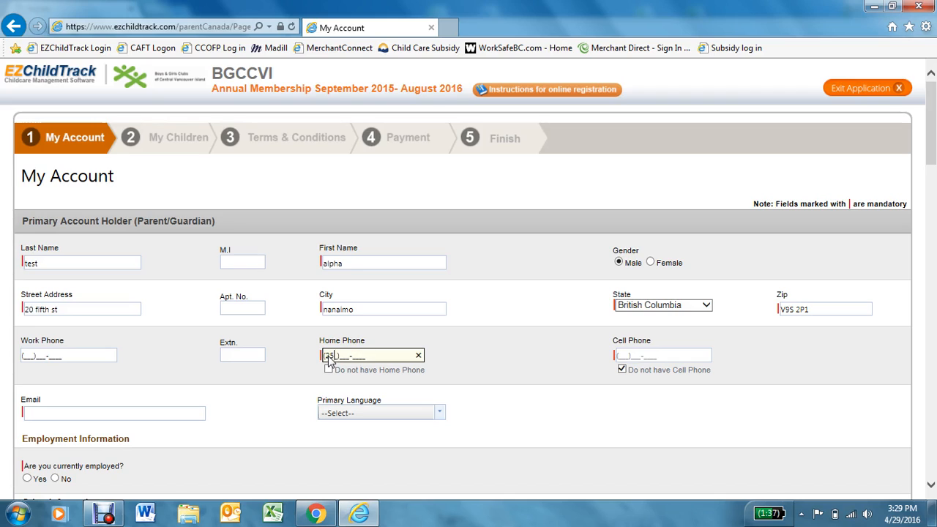
pyautogui.click(510, 371)
# - Enter the primary holder's email address and set the primary language to English
pyautogui.scroll(-3, 510, 371)
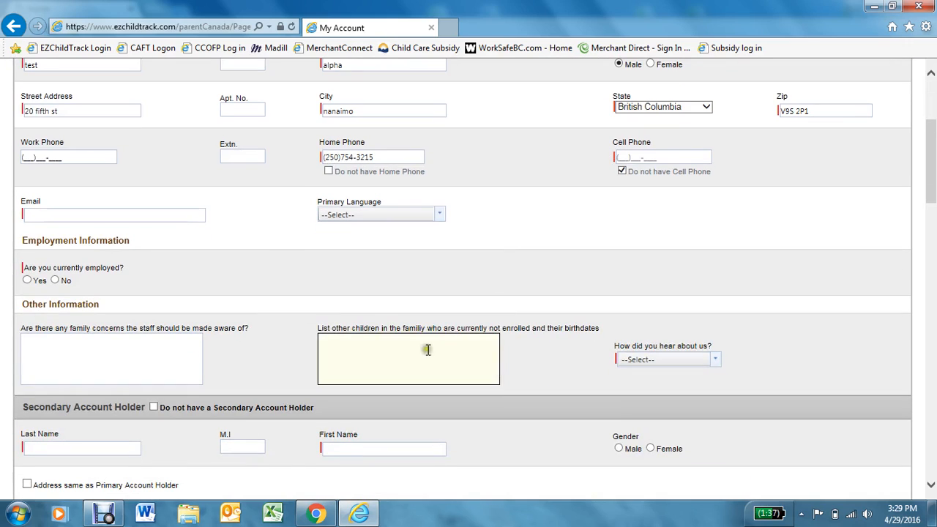
pyautogui.click(162, 215)
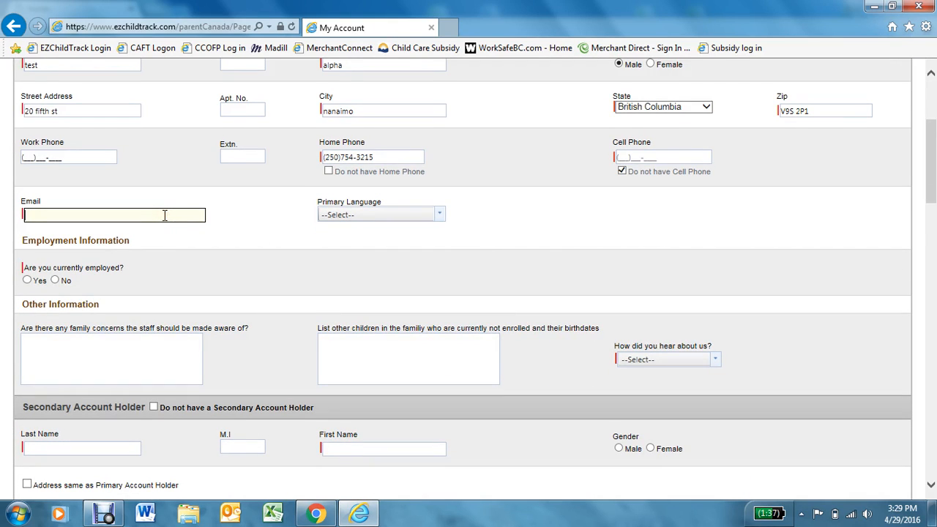
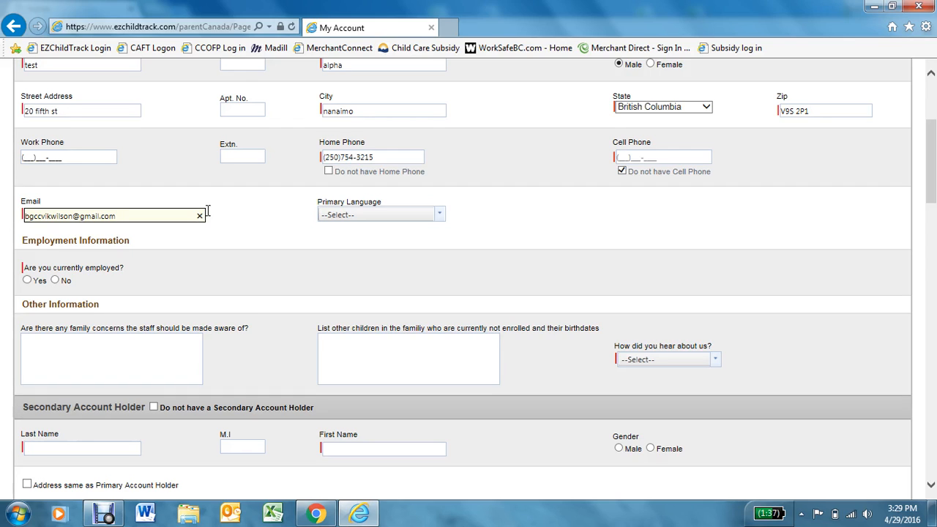
pyautogui.click(355, 217)
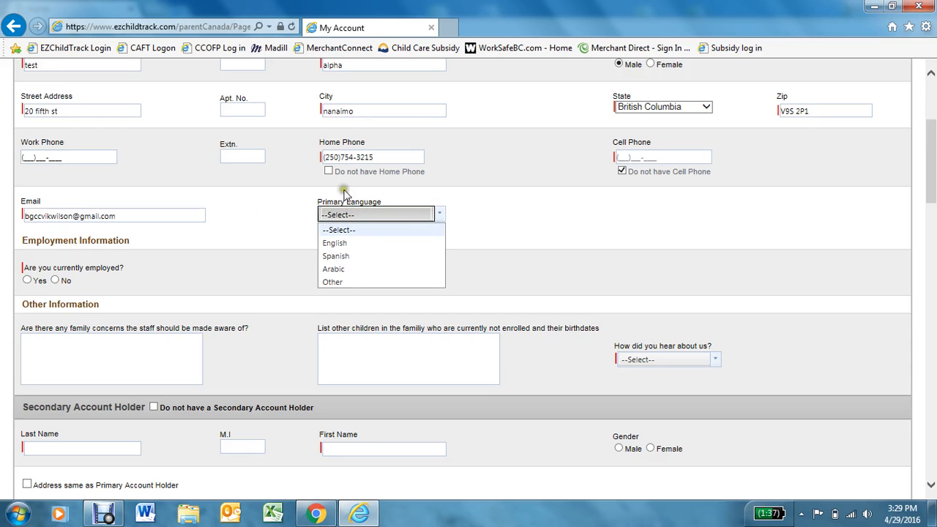
pyautogui.click(334, 242)
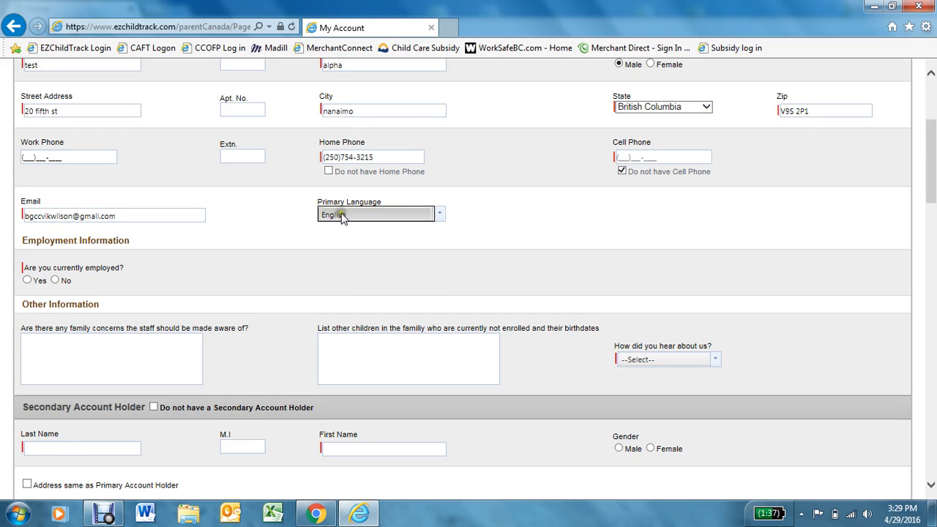
# - Answer Yes to employed, give employer bgccvi, and choose Web search as referral source
pyautogui.scroll(-2, 322, 249)
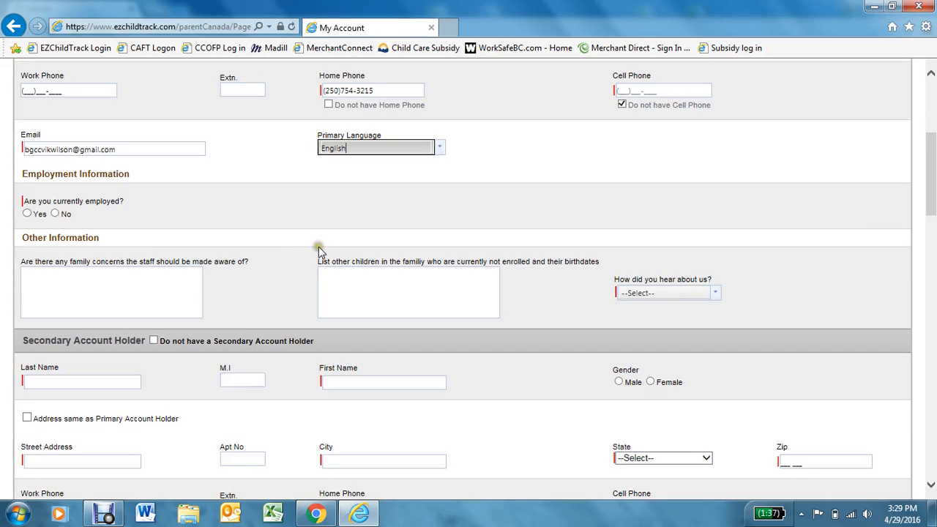
pyautogui.click(28, 214)
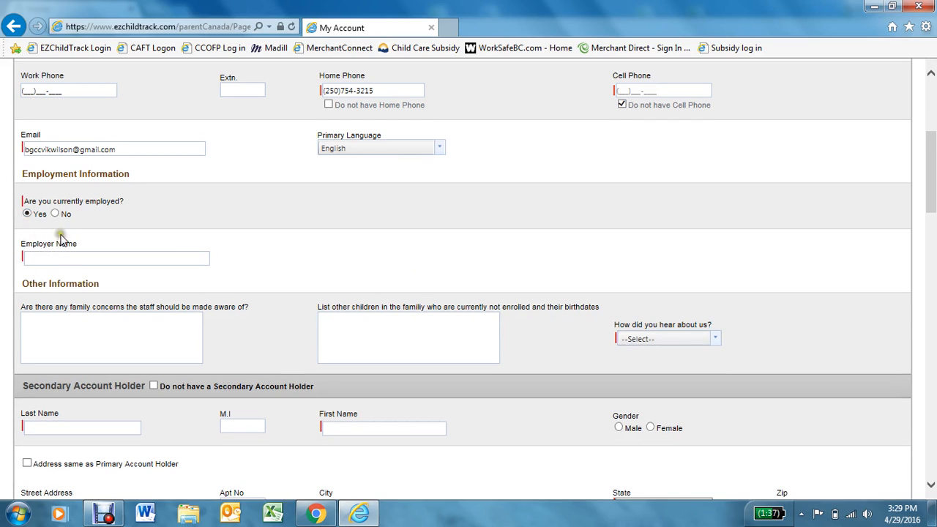
pyautogui.click(58, 257)
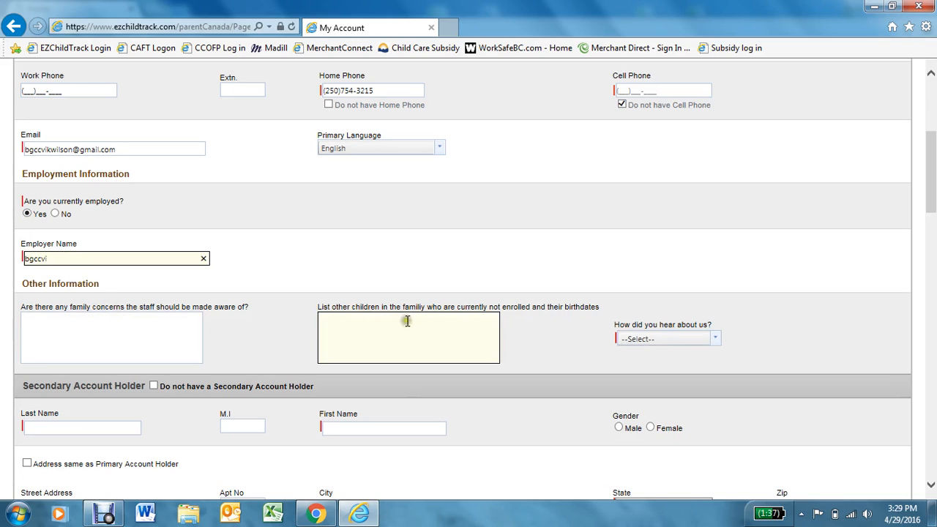
pyautogui.click(650, 341)
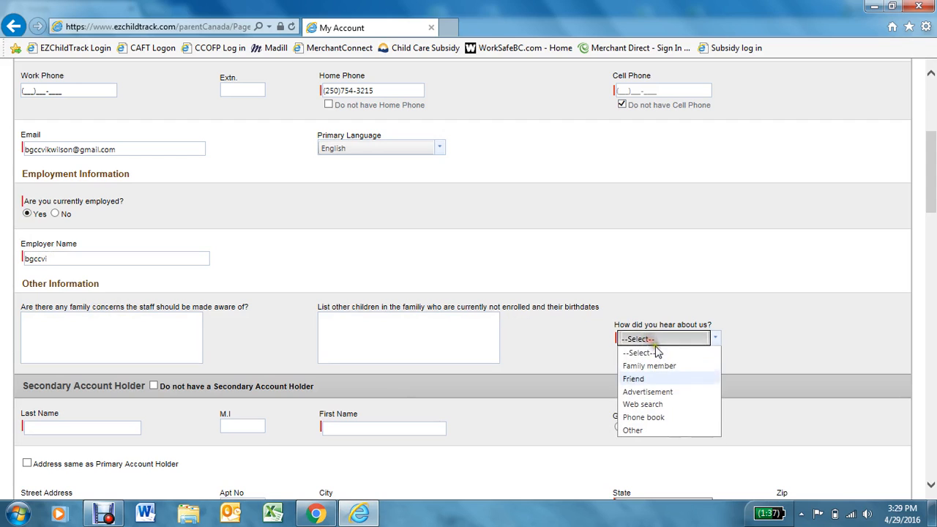
pyautogui.click(634, 404)
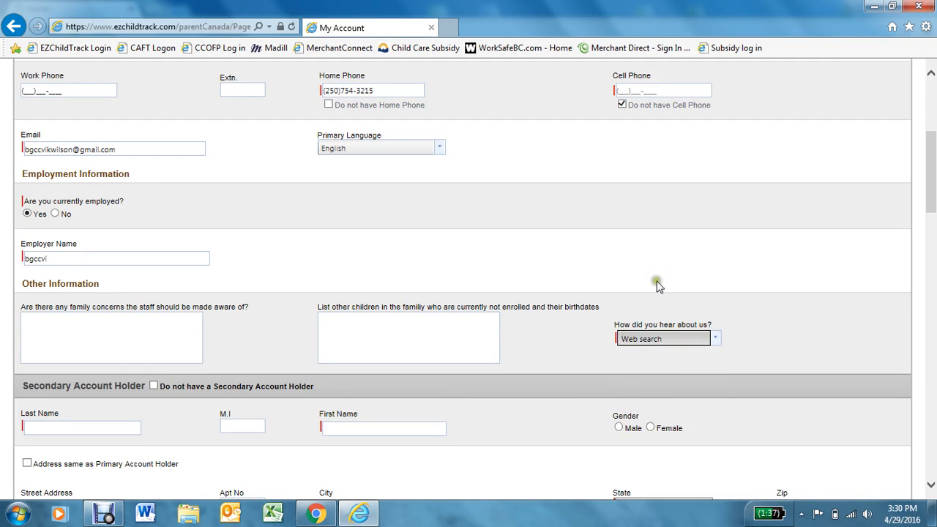
pyautogui.scroll(-1, 613, 327)
pyautogui.scroll(-1, 600, 293)
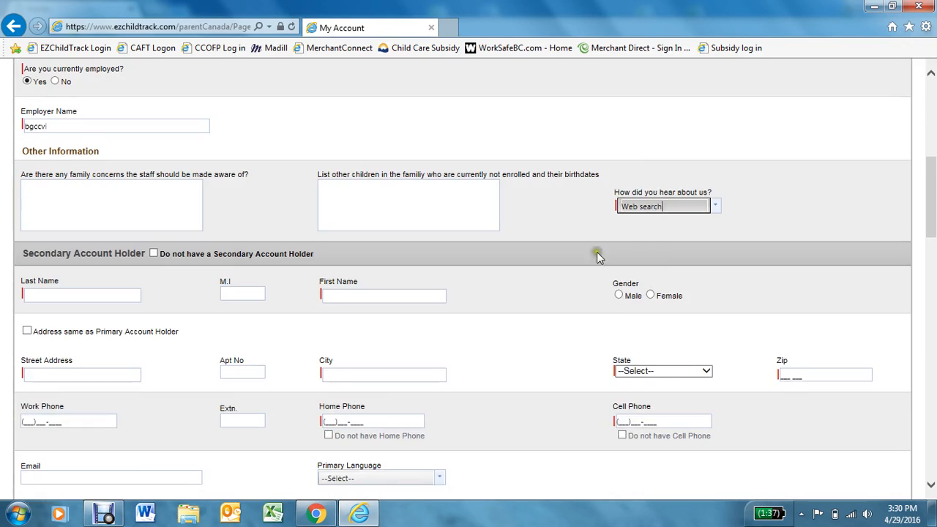
pyautogui.scroll(-1, 416, 265)
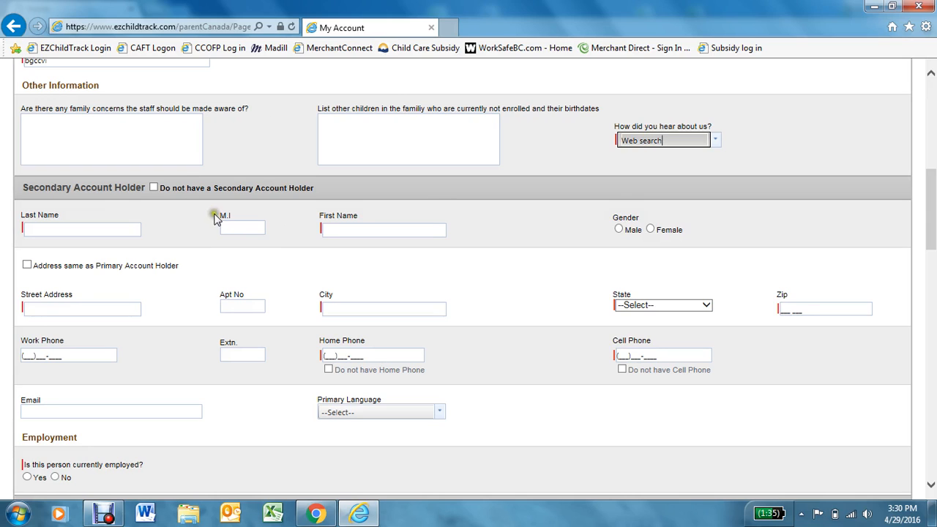
# - Mark no secondary account holder and fill emergency contact 1's name and home phone
pyautogui.click(155, 188)
pyautogui.click(155, 188)
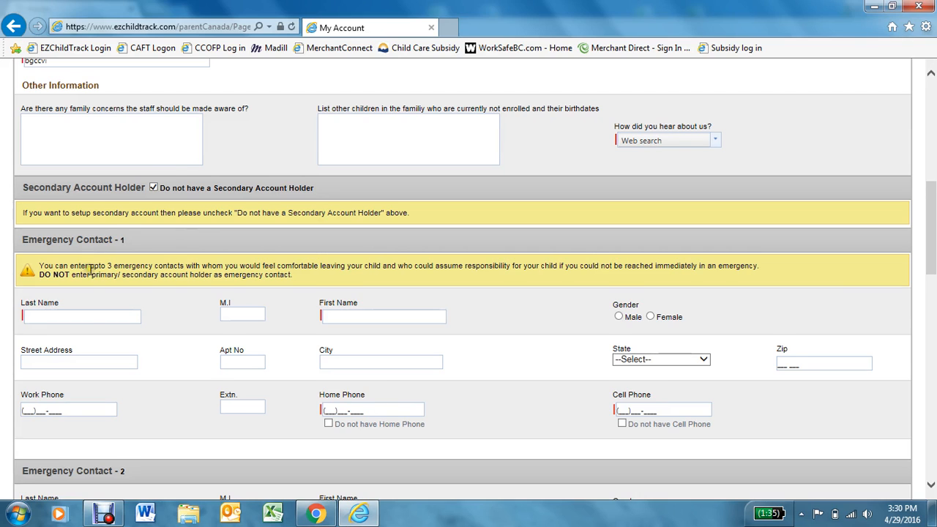
pyautogui.scroll(-1, 90, 269)
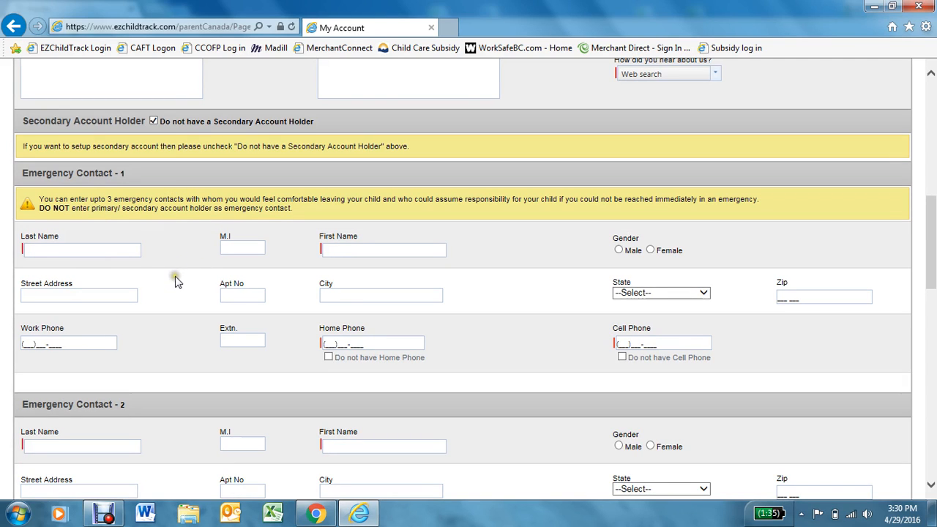
pyautogui.click(88, 249)
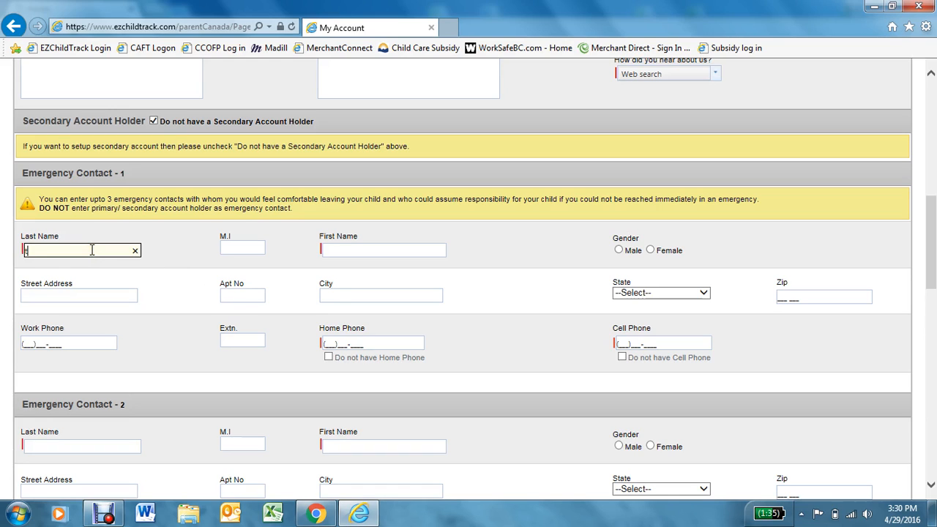
pyautogui.write('tesy')
pyautogui.press('Tab')
pyautogui.press('Tab')
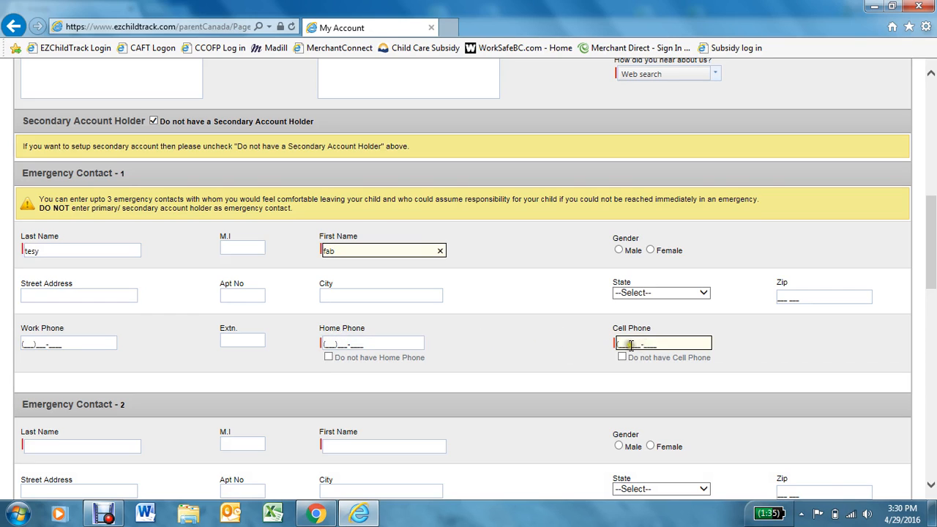
pyautogui.click(361, 343)
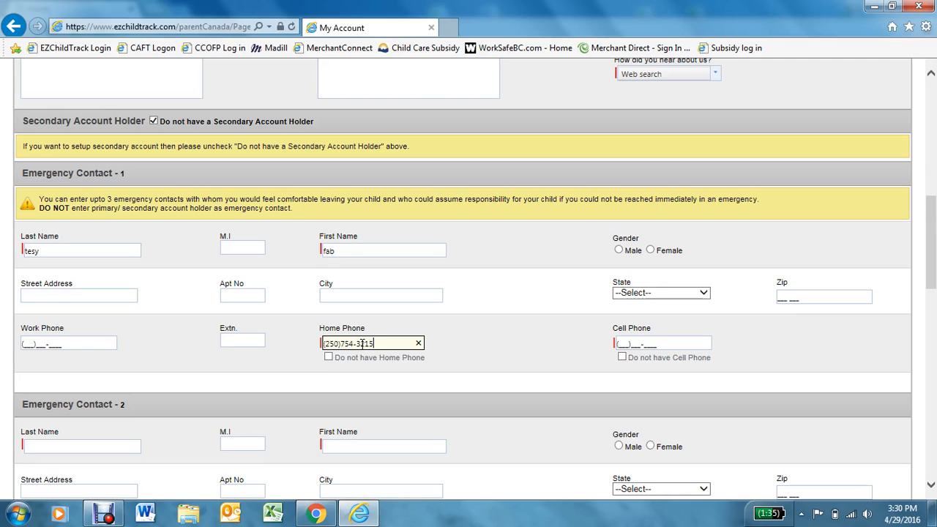
# - Enter emergency contact 2's name, tick no home phone, and add a cell number
pyautogui.click(102, 447)
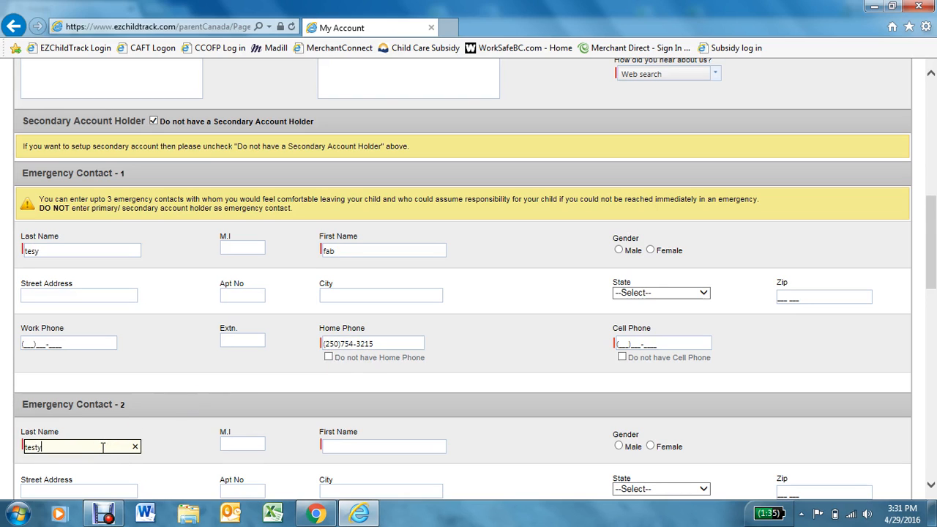
pyautogui.click(357, 445)
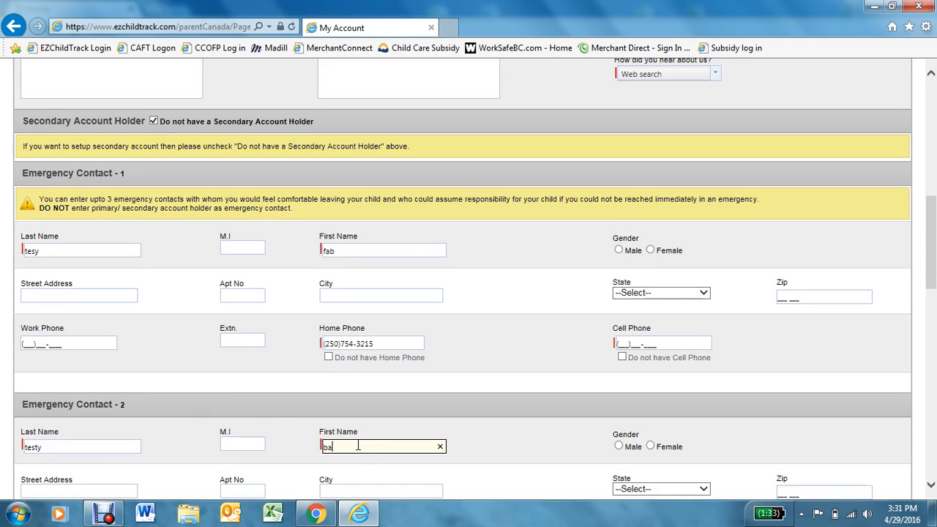
pyautogui.write('bat')
pyautogui.scroll(-3, 352, 429)
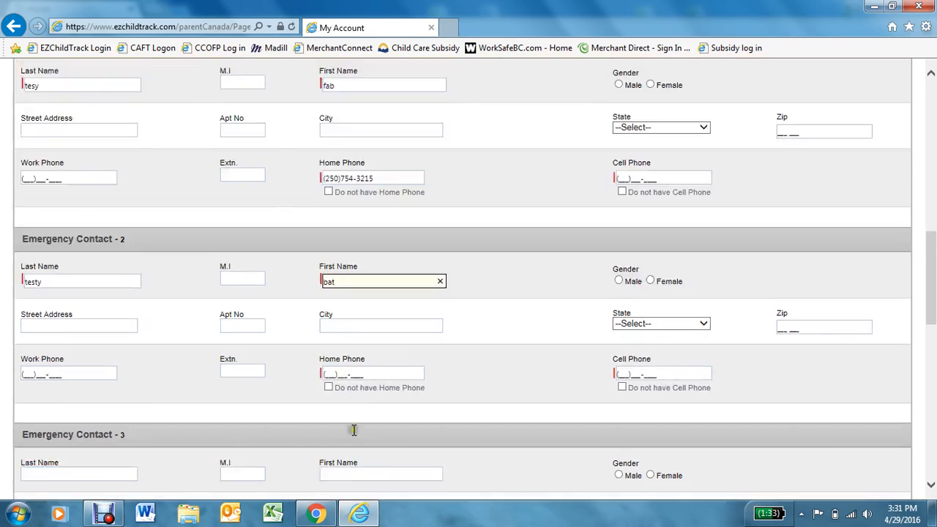
pyautogui.click(356, 340)
pyautogui.click(356, 340)
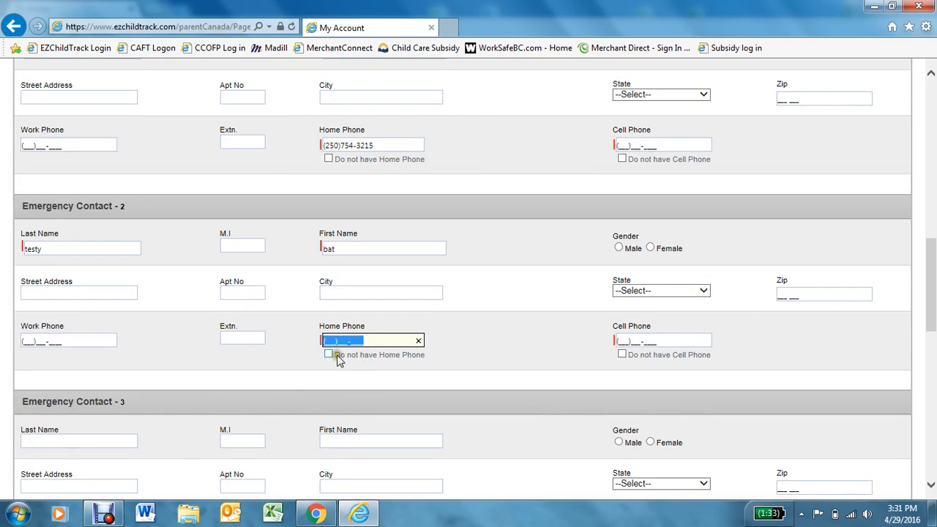
pyautogui.click(328, 355)
pyautogui.click(638, 341)
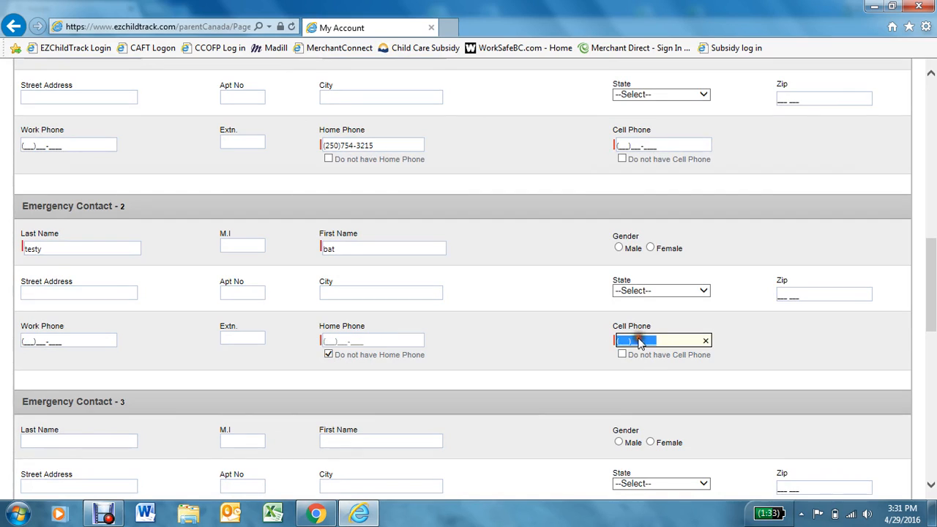
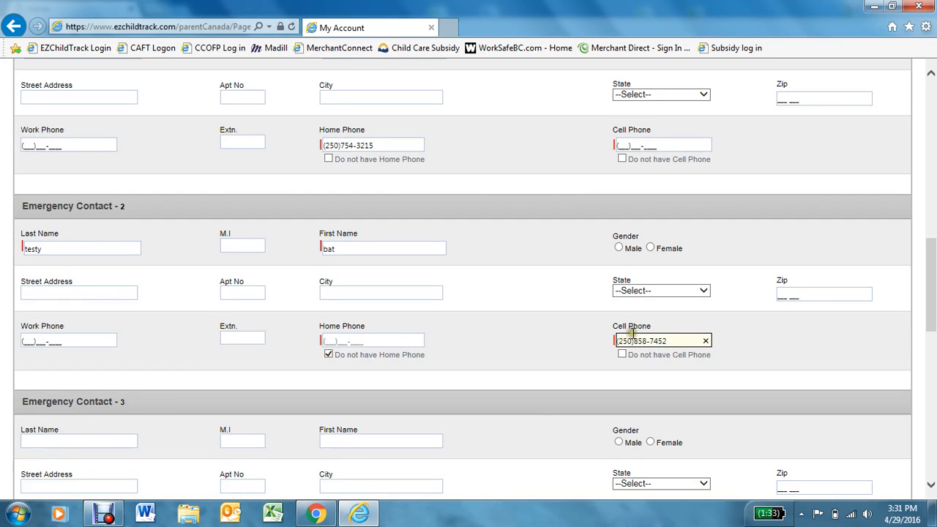
pyautogui.scroll(-3, 690, 341)
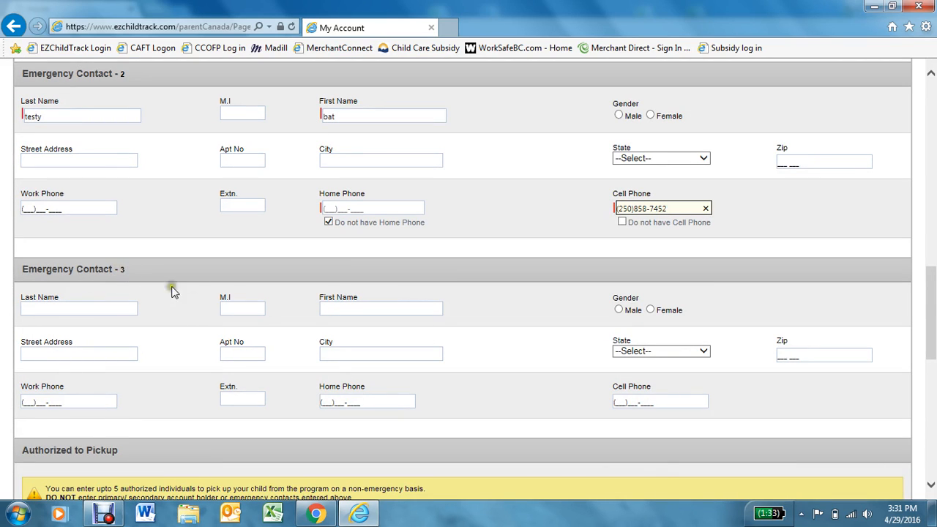
# - Enter last and first names for two people in Authorized to Pickup rows 1 and 2
pyautogui.scroll(-3, 299, 305)
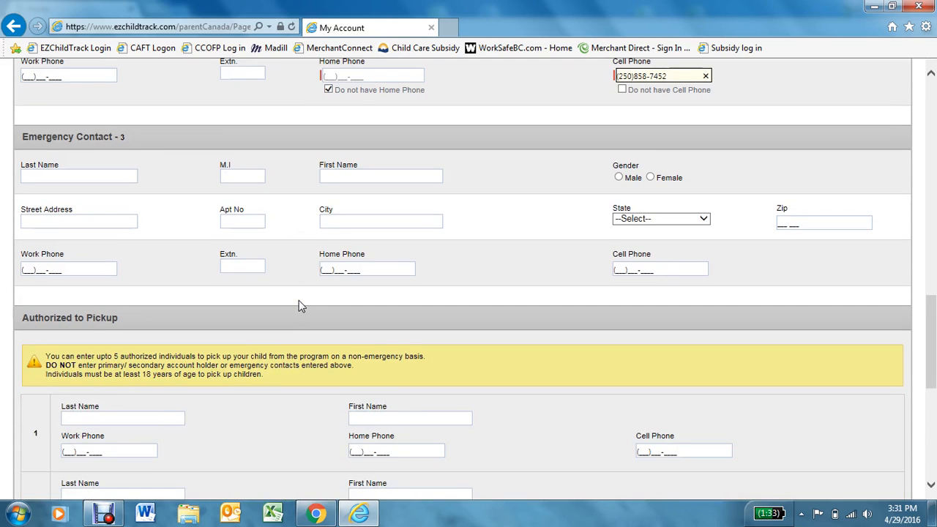
pyautogui.scroll(-3, 299, 306)
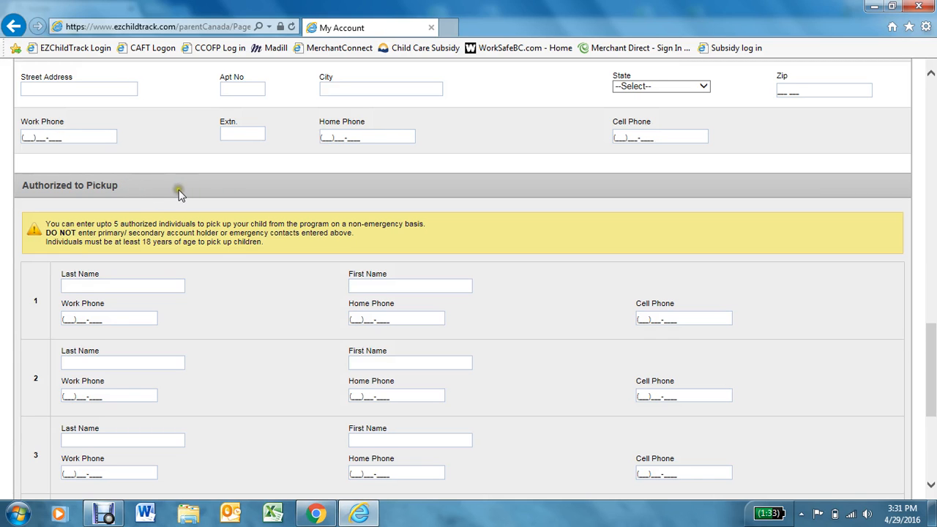
pyautogui.scroll(3, 179, 189)
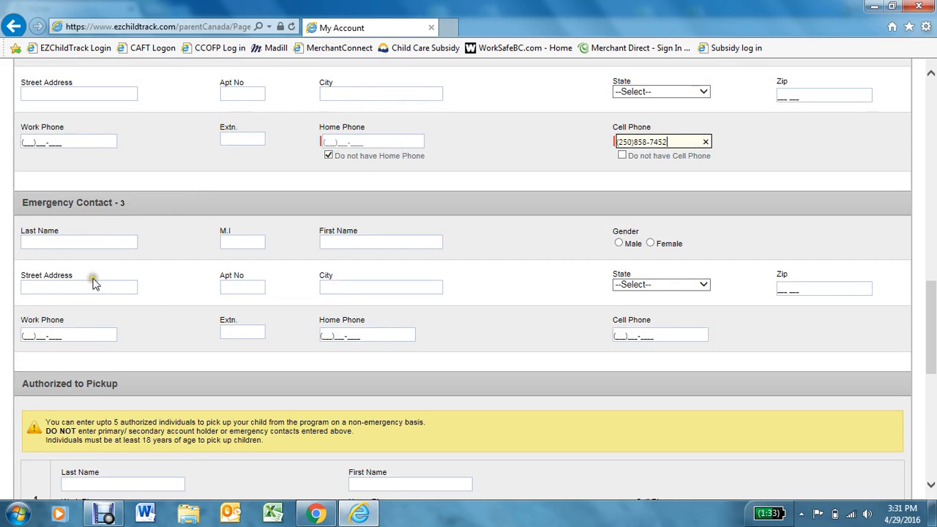
pyautogui.scroll(-3, 154, 325)
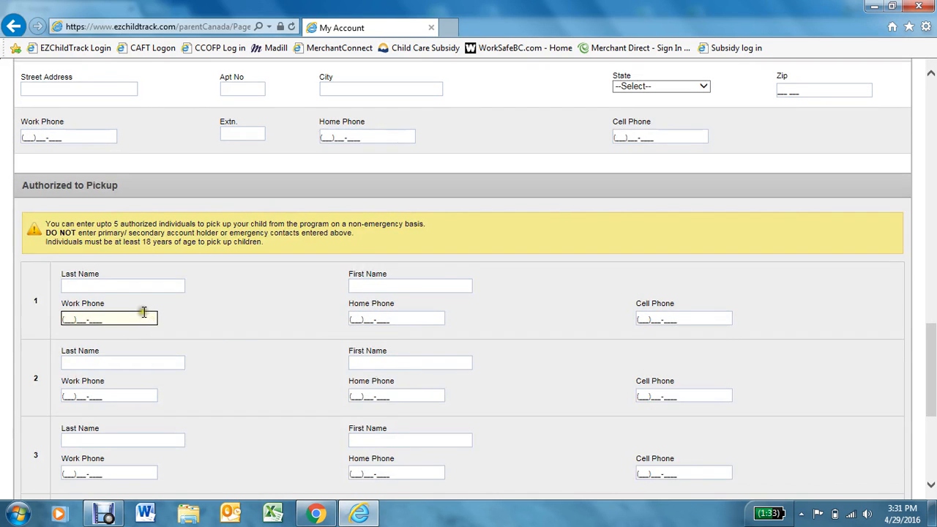
pyautogui.scroll(-1, 142, 311)
pyautogui.scroll(-2, 130, 282)
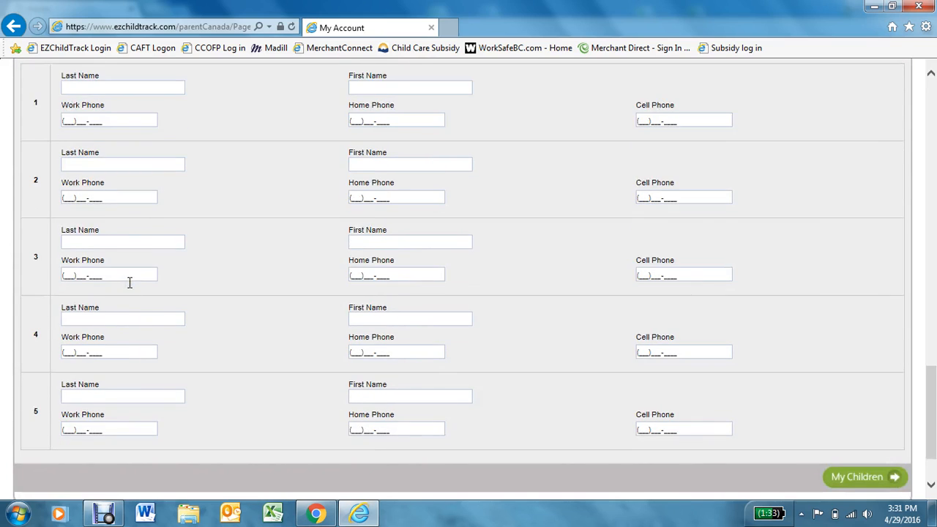
pyautogui.scroll(2, 134, 299)
pyautogui.click(104, 220)
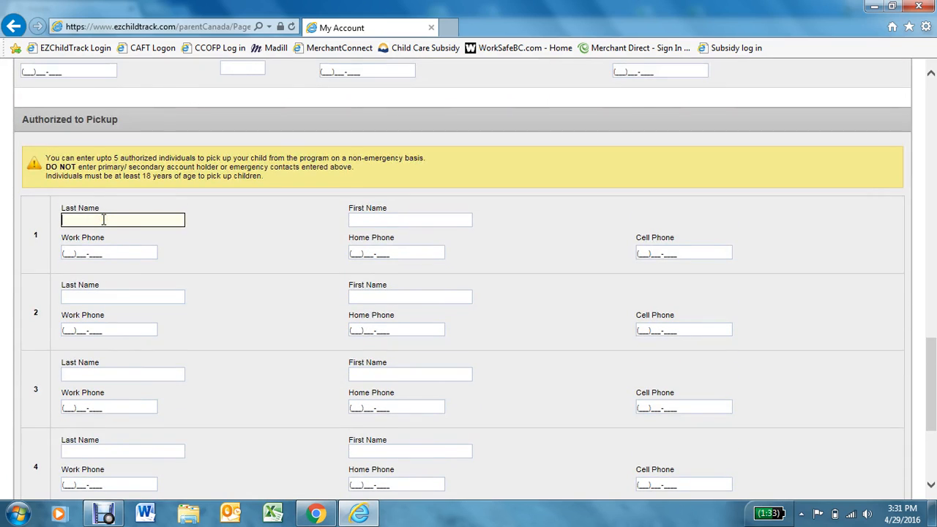
pyautogui.write('test')
pyautogui.press('Tab')
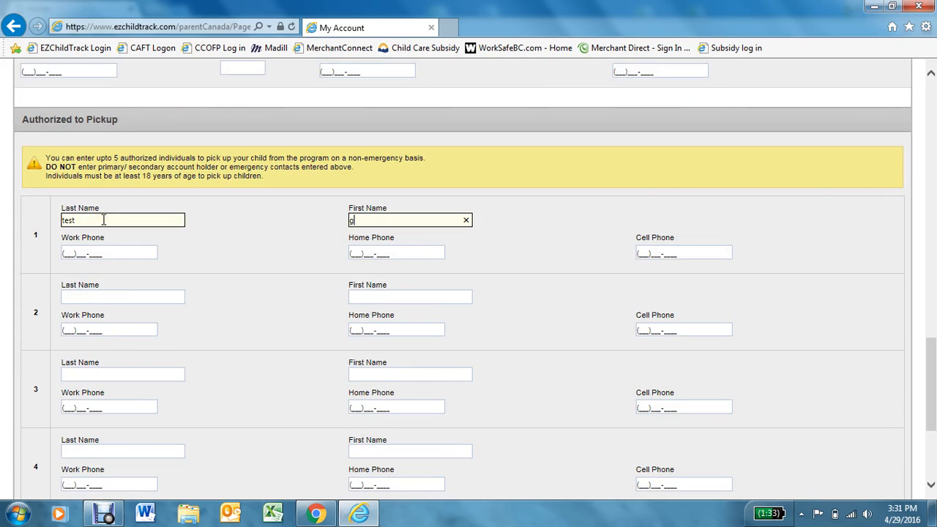
pyautogui.click(105, 296)
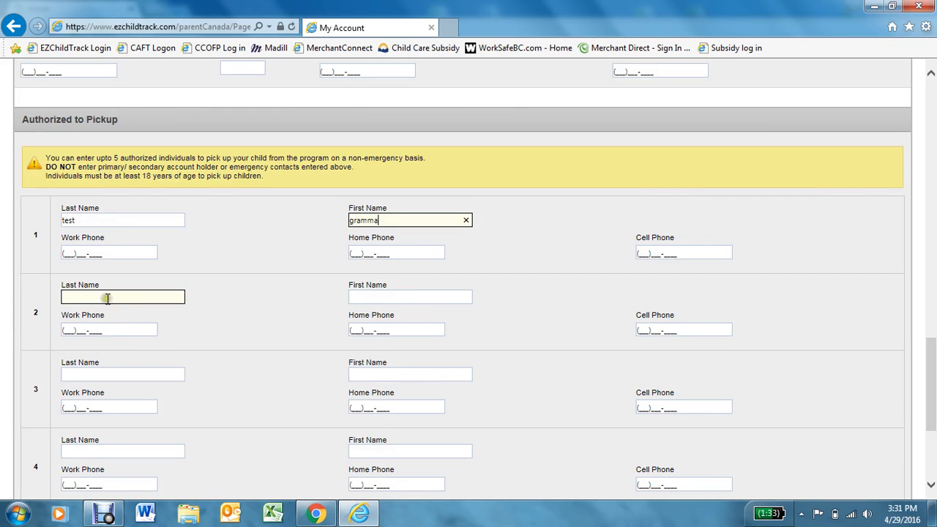
pyautogui.write('test')
pyautogui.click(359, 298)
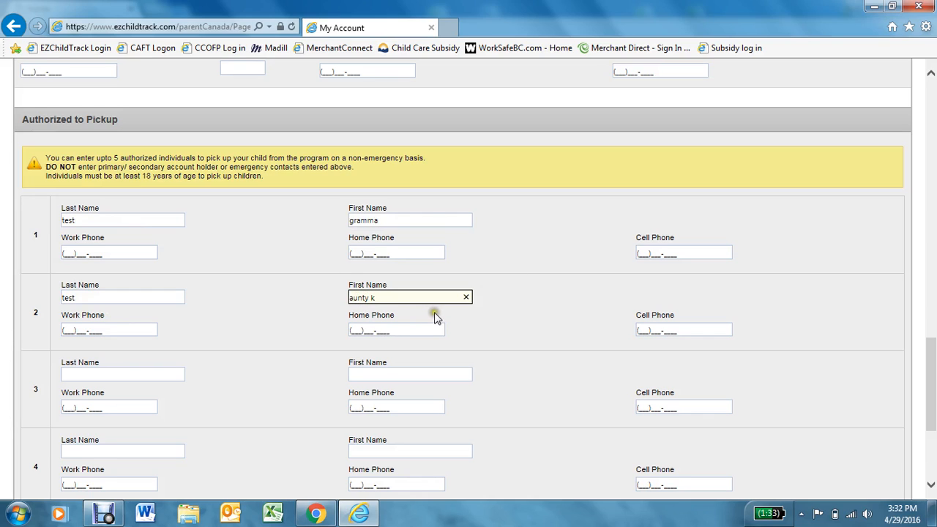
# - Add a home phone number for the second authorized pickup person
pyautogui.scroll(-2, 690, 289)
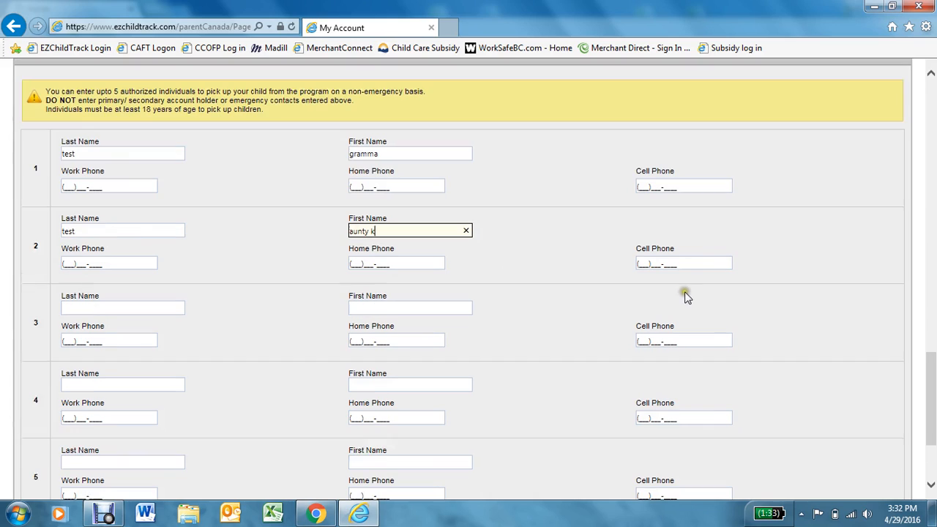
pyautogui.click(383, 266)
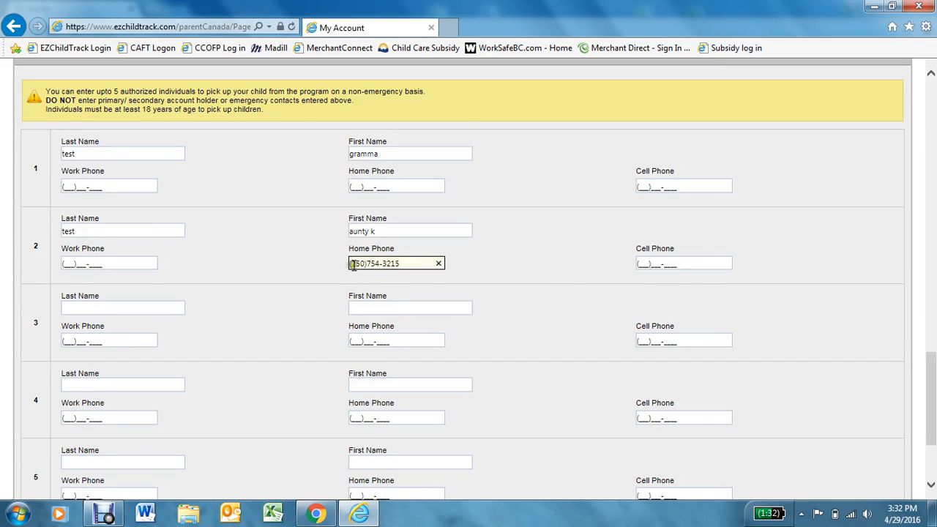
pyautogui.doubleClick(516, 259)
pyautogui.scroll(-1, 504, 273)
pyautogui.scroll(-2, 503, 273)
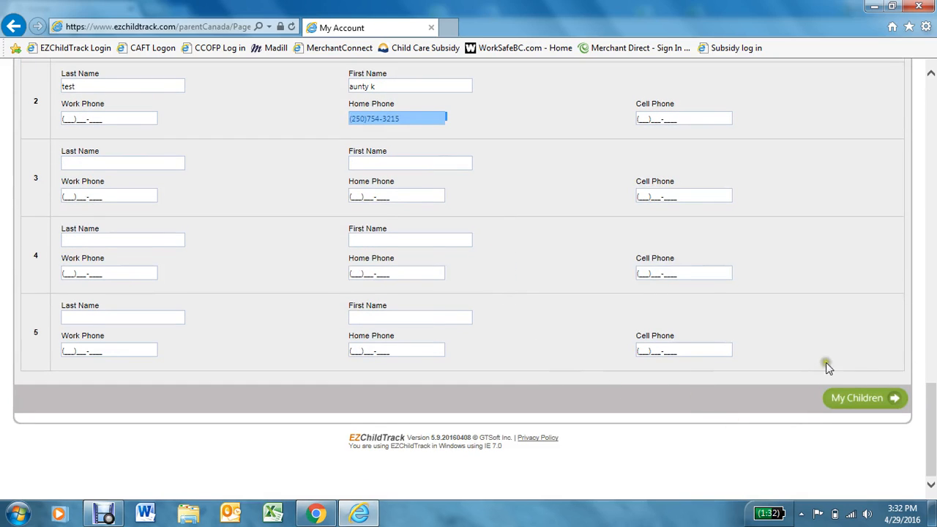
# - Fix the validation error by ticking emergency contact 1's 'Do not have Cell Phone', then continue
pyautogui.click(858, 398)
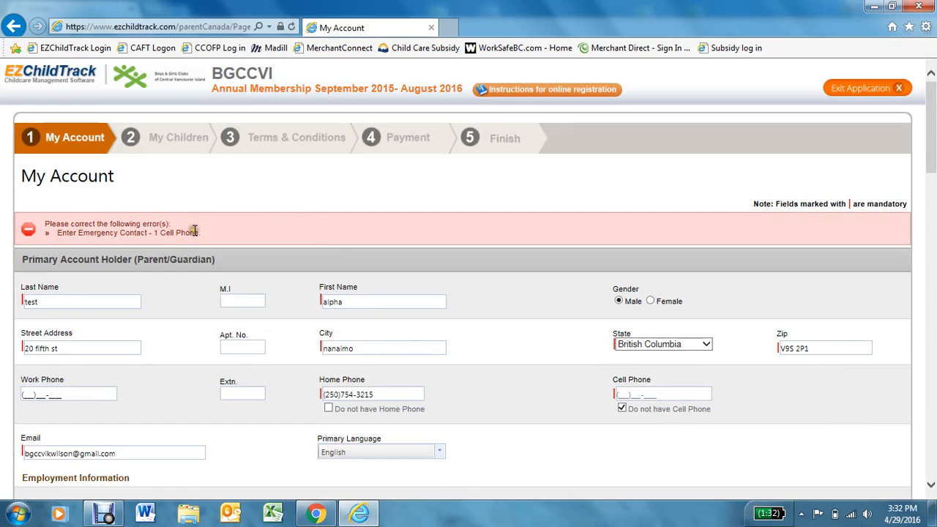
pyautogui.scroll(-12, 191, 233)
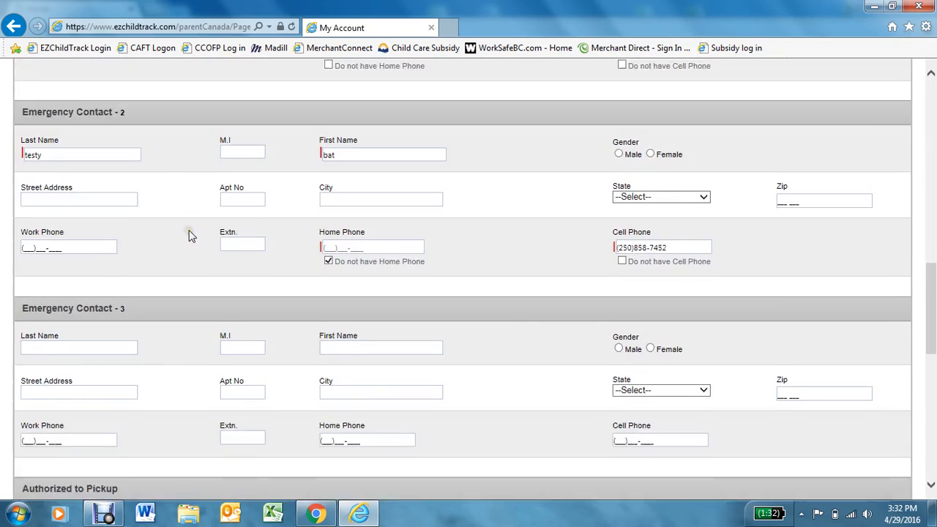
pyautogui.scroll(-1, 187, 227)
pyautogui.scroll(1, 186, 222)
pyautogui.scroll(3, 628, 262)
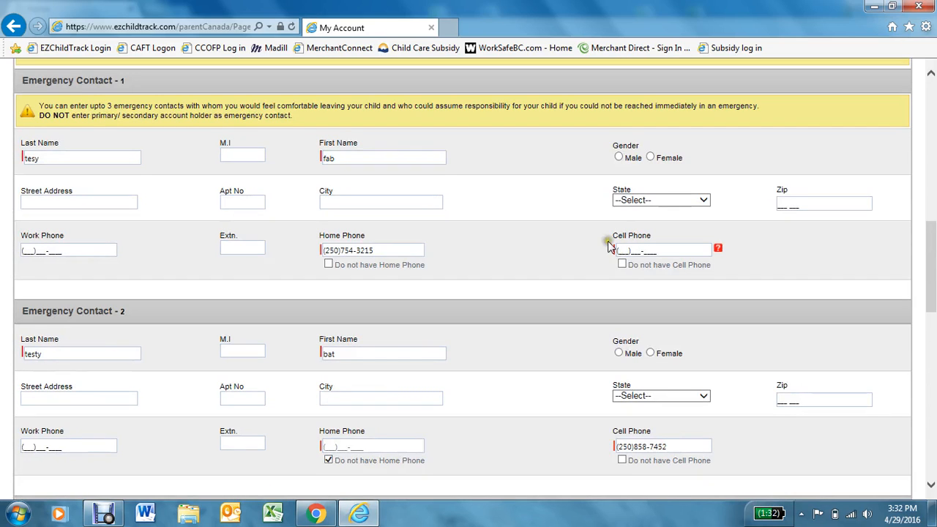
pyautogui.click(622, 264)
pyautogui.click(621, 265)
pyautogui.click(622, 265)
pyautogui.scroll(-10, 625, 268)
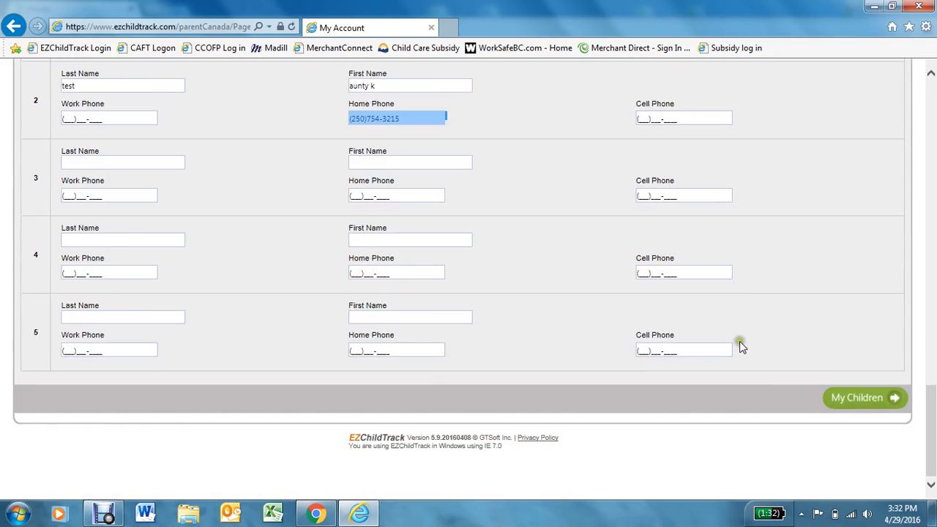
pyautogui.click(882, 401)
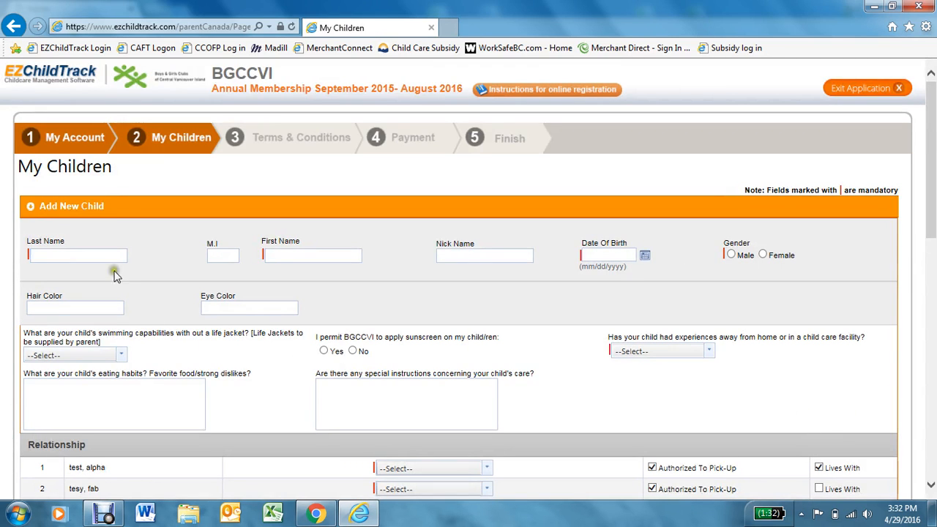
# - Enter the child's last and first names and browse the birth-date calendar without picking
pyautogui.click(106, 257)
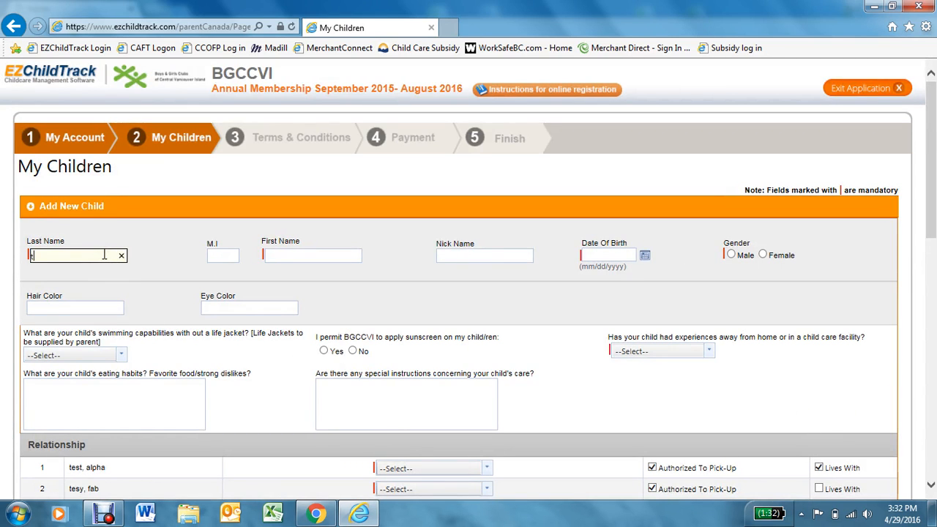
pyautogui.press('Tab')
pyautogui.press('Tab')
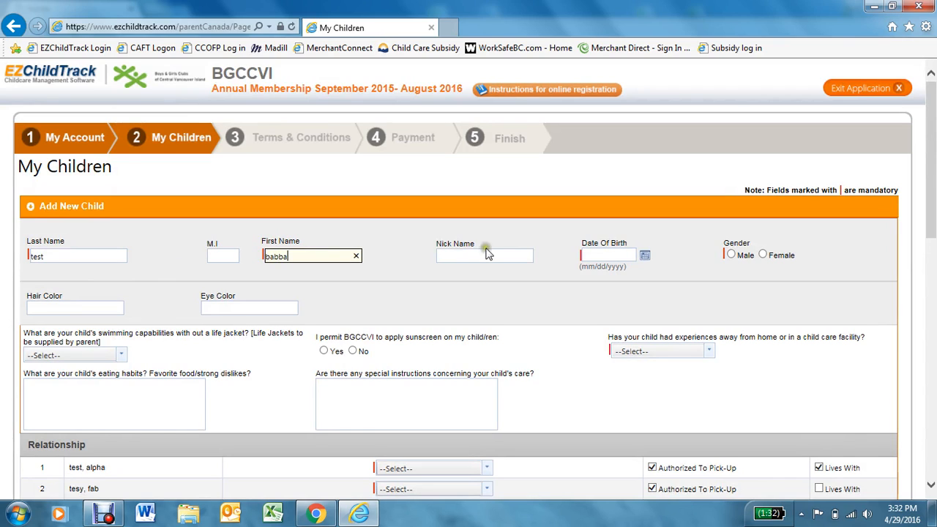
pyautogui.click(644, 258)
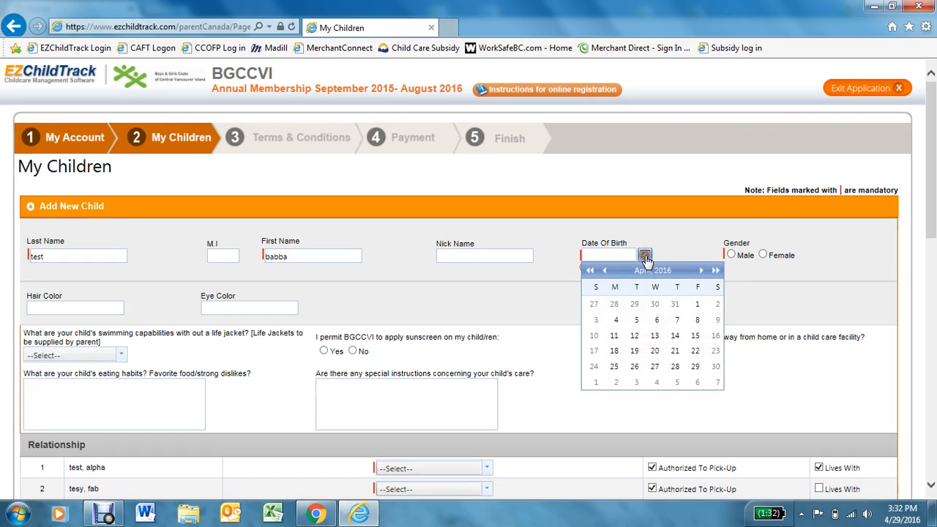
pyautogui.click(590, 271)
pyautogui.click(590, 270)
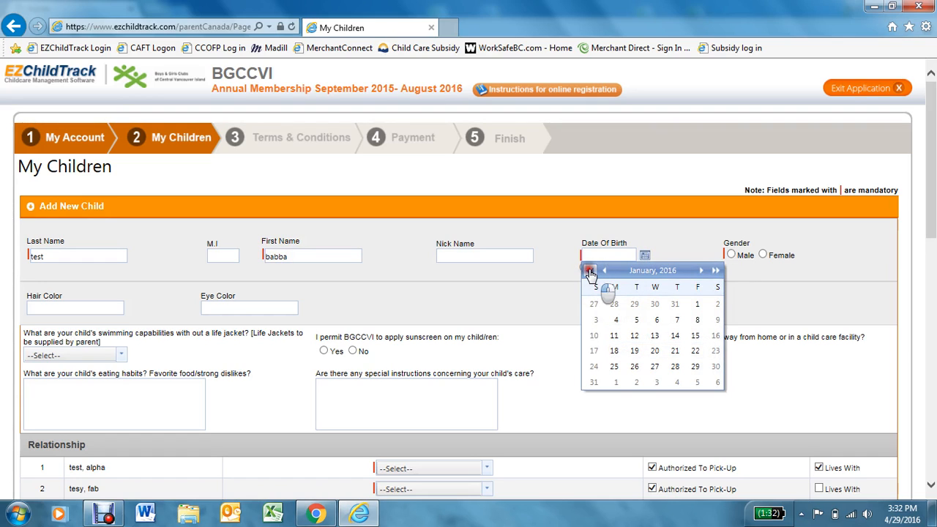
pyautogui.click(590, 270)
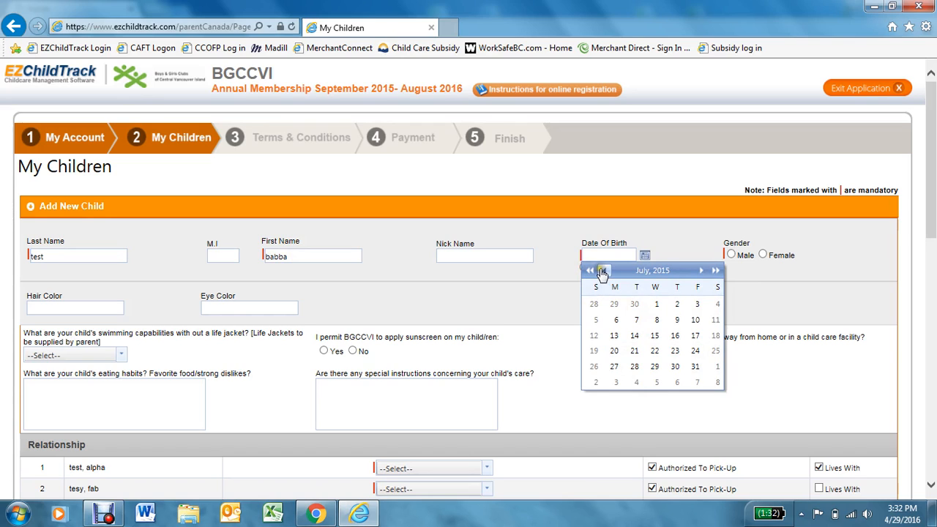
pyautogui.click(604, 271)
pyautogui.click(604, 271)
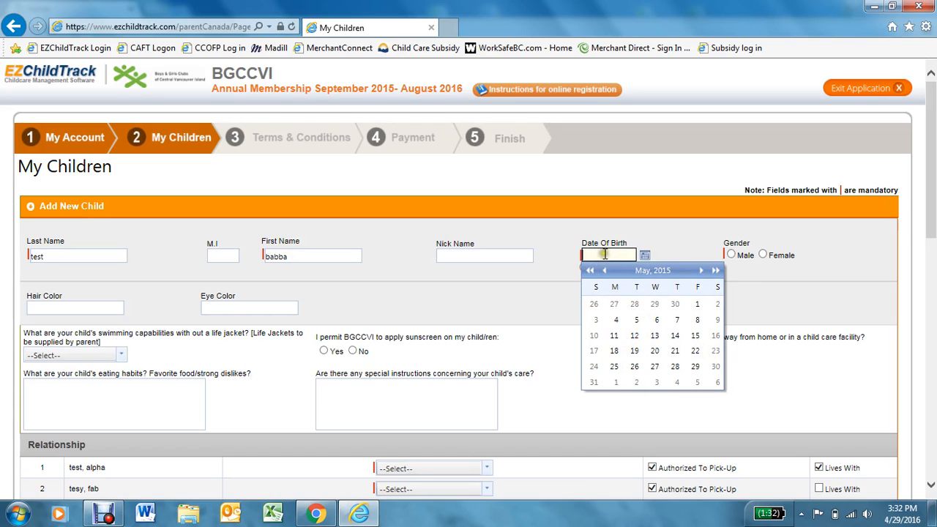
pyautogui.click(655, 249)
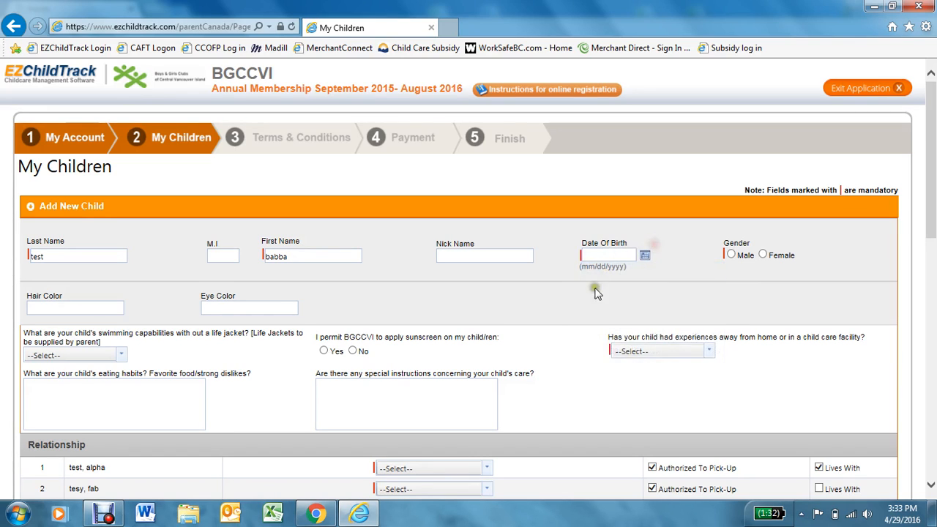
# - Type the birth date 10/28/2009 and set the child's gender to Male
pyautogui.click(605, 255)
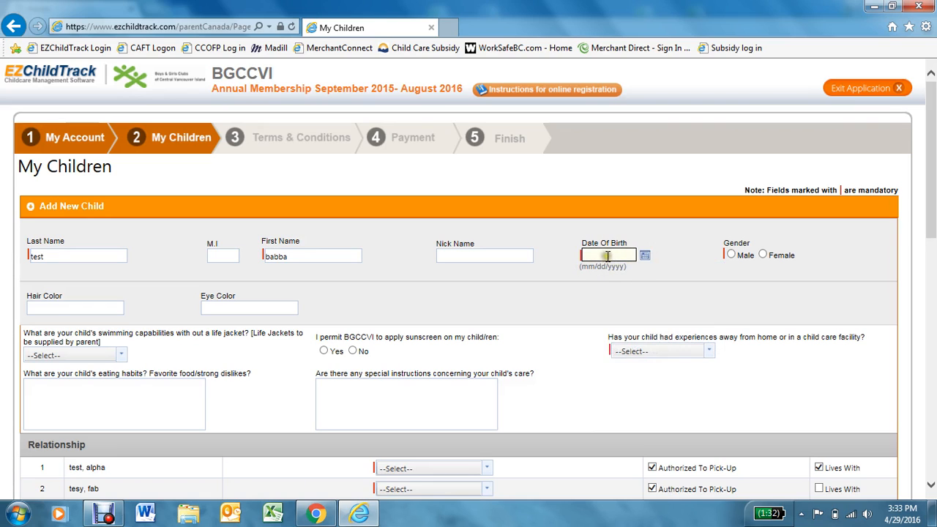
pyautogui.write('10/28/2009')
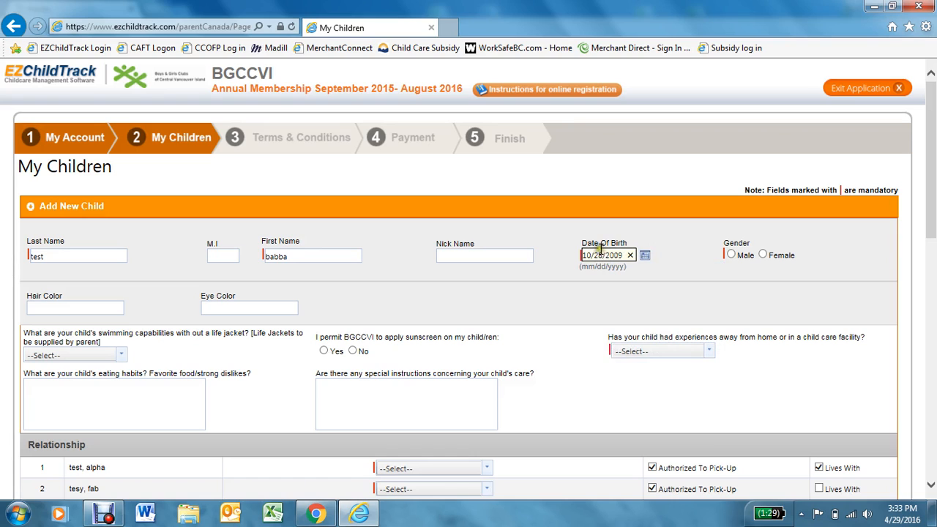
pyautogui.click(731, 254)
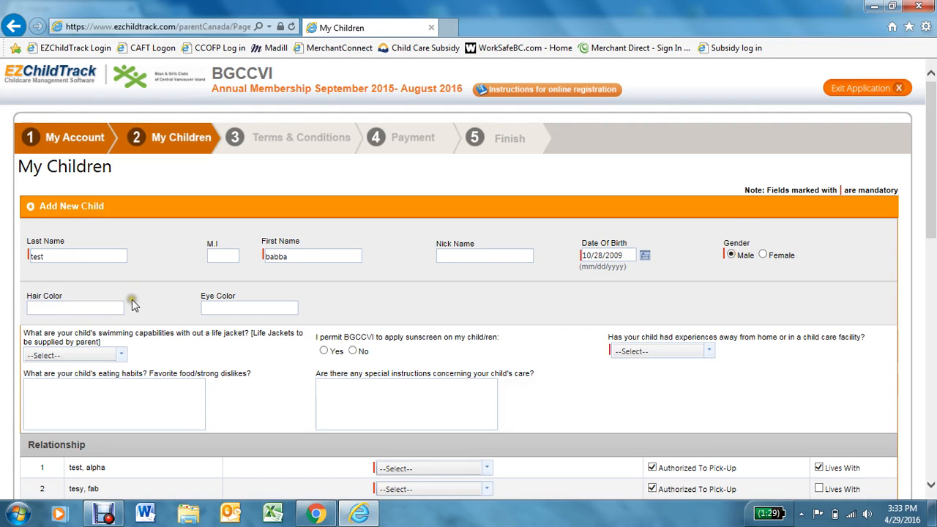
pyautogui.scroll(-2, 128, 296)
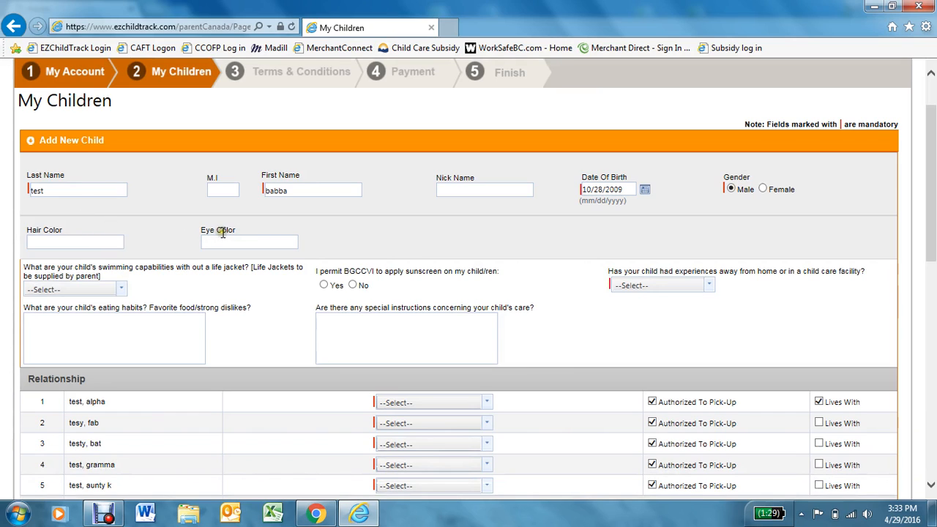
# - Record brown hair, blue eyes, Strong (deep water) swimming, sunscreen Yes, Day camps, and instruction 'shy'
pyautogui.click(114, 242)
pyautogui.write('brown')
pyautogui.press('Tab')
pyautogui.write('bb')
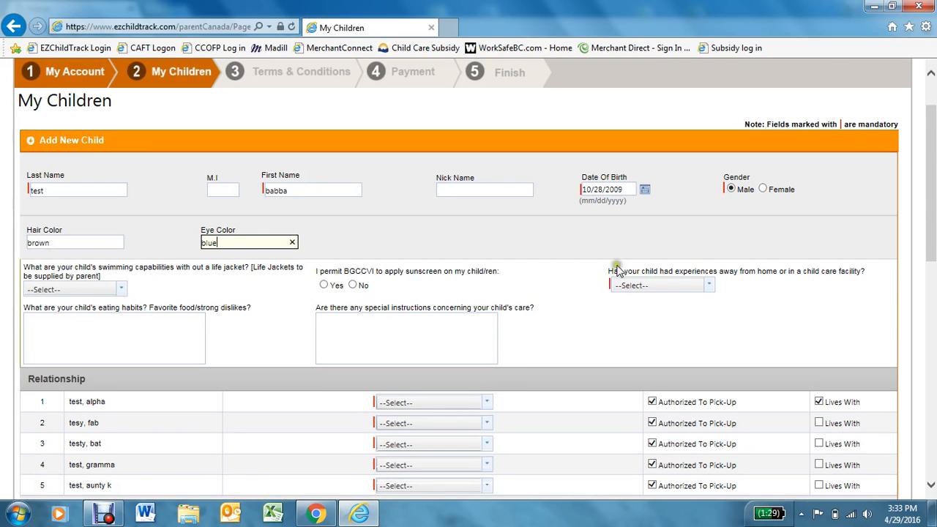
pyautogui.click(95, 291)
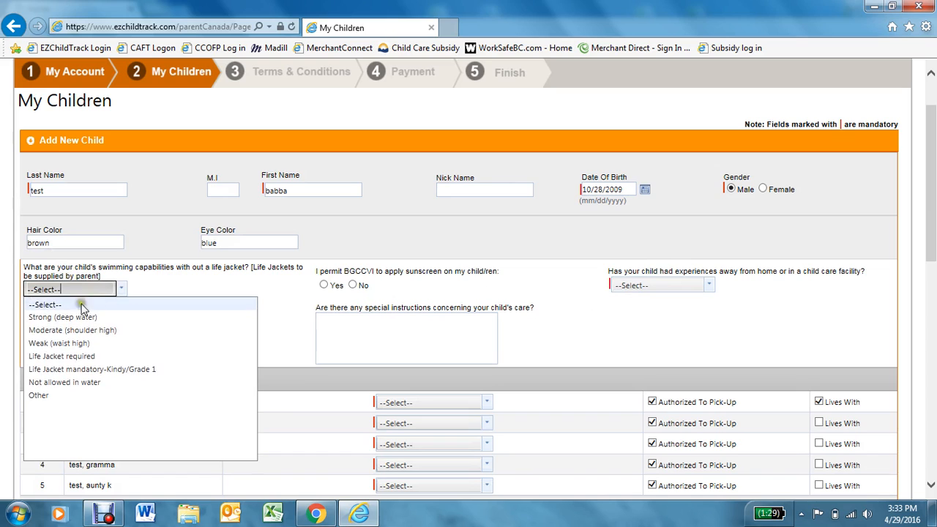
pyautogui.click(65, 319)
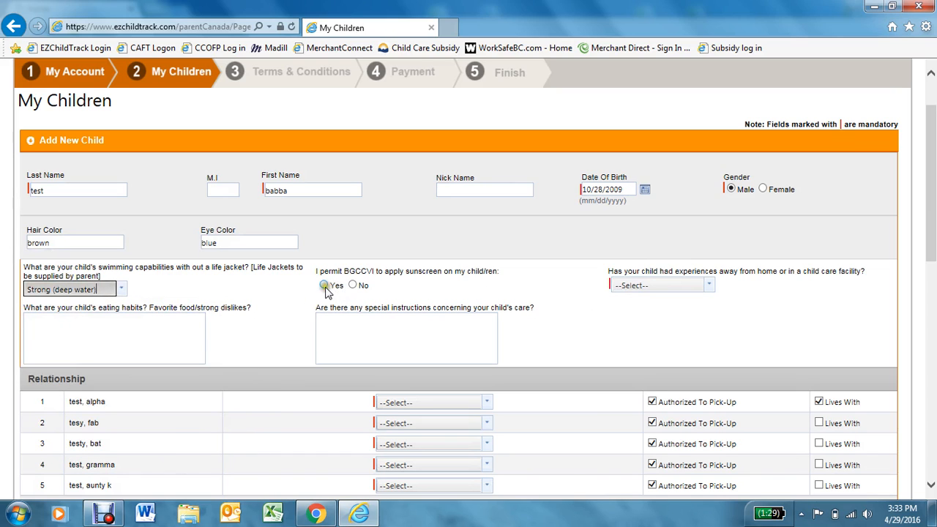
pyautogui.click(324, 284)
pyautogui.click(653, 287)
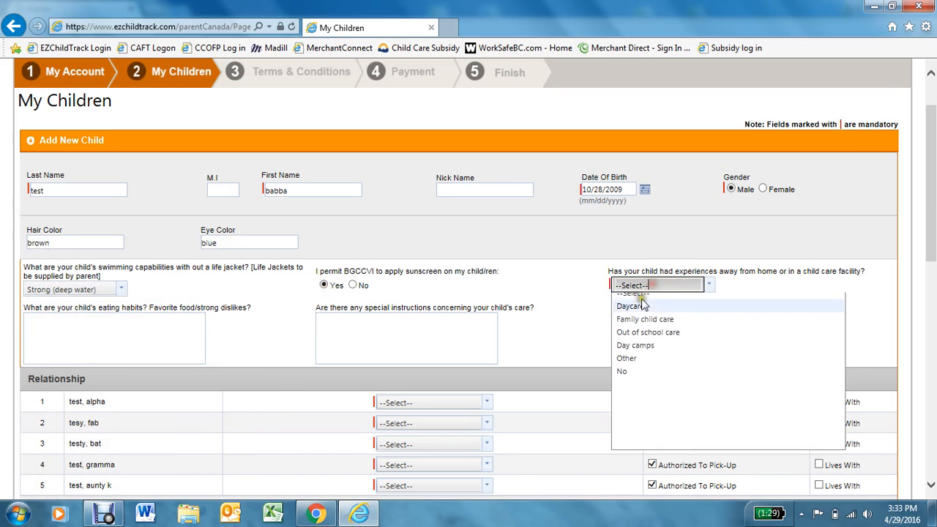
pyautogui.click(650, 350)
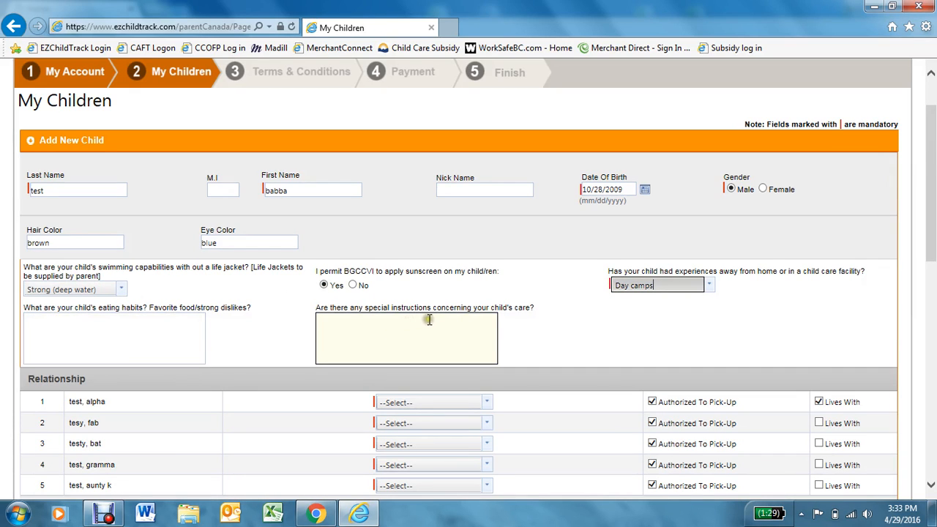
pyautogui.click(474, 320)
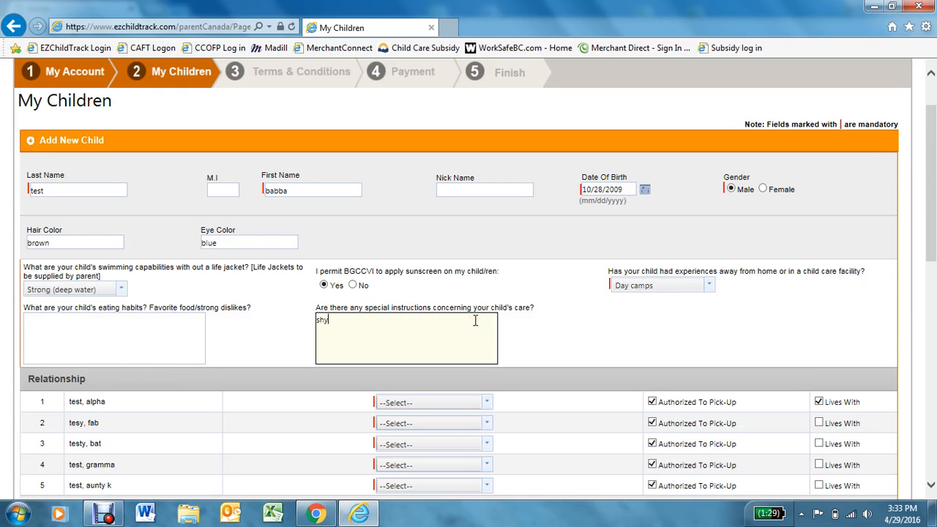
# - Pick relationships Father, Grandmother, Adult Sibling (replacing Foster parent), Grandmother and Aunt/Uncle per row
pyautogui.scroll(-3, 407, 339)
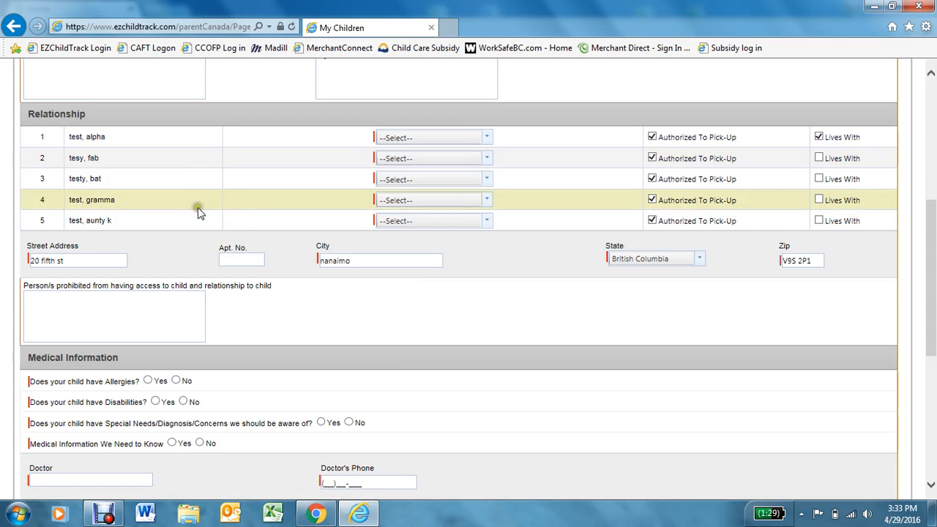
pyautogui.click(391, 139)
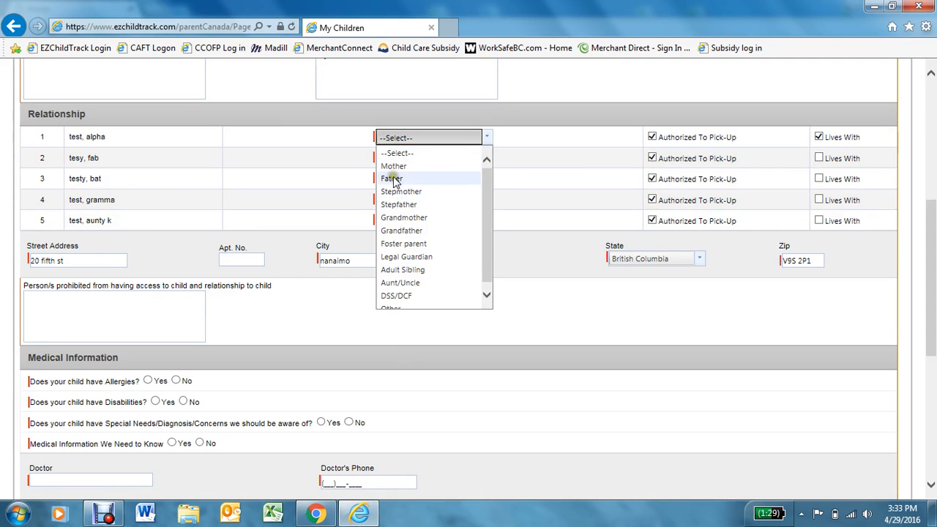
pyautogui.click(391, 177)
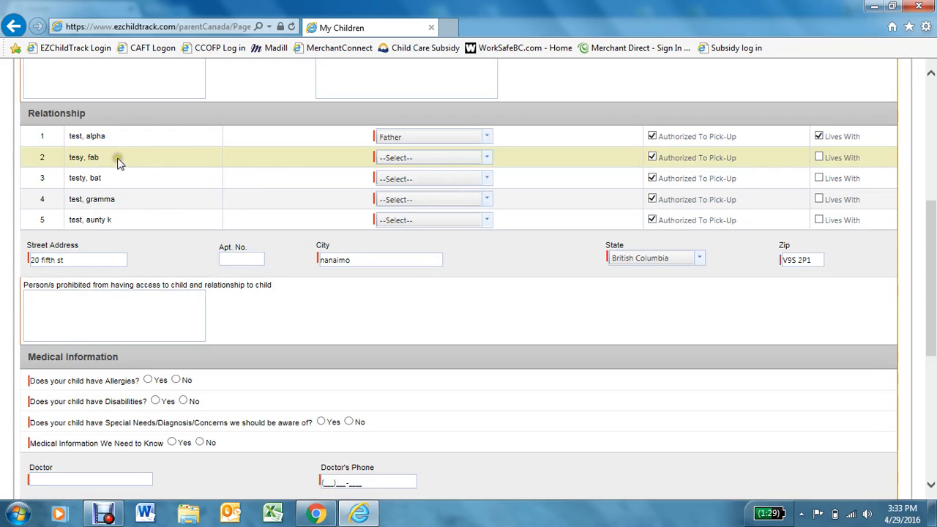
pyautogui.click(409, 157)
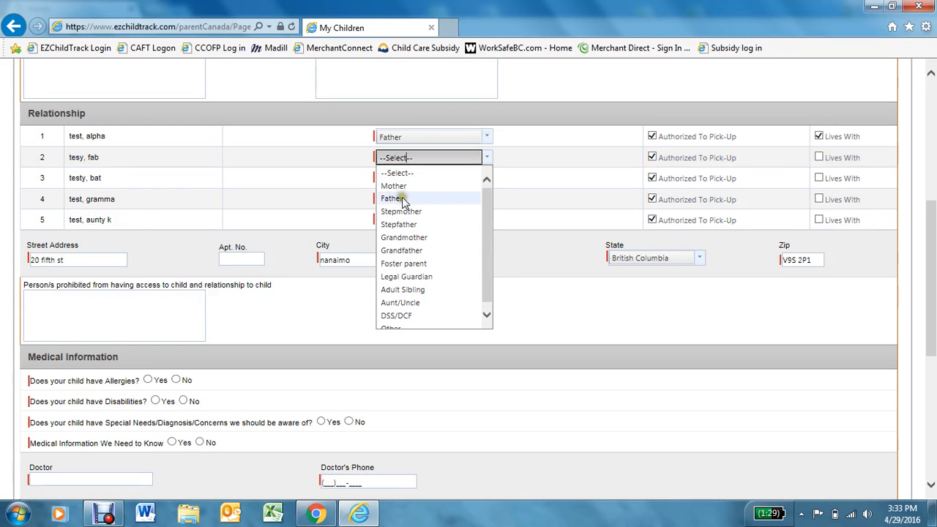
pyautogui.click(410, 238)
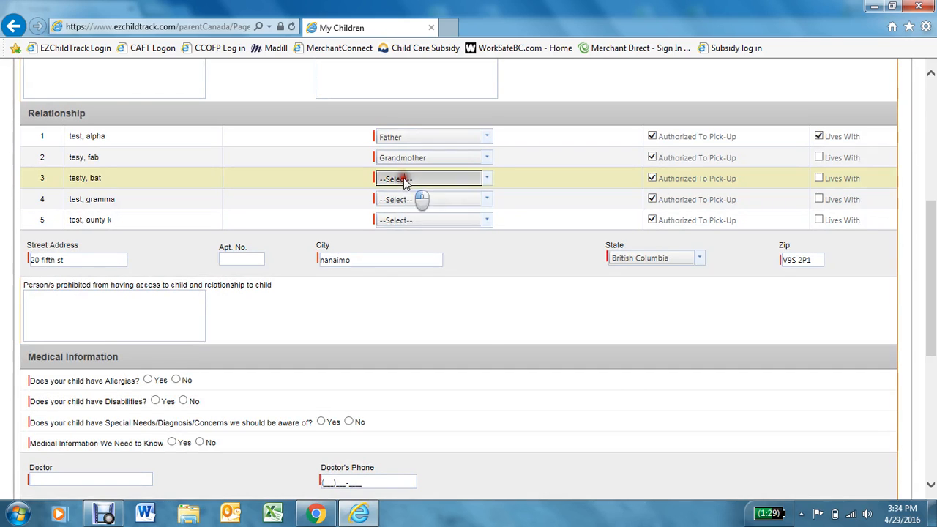
pyautogui.click(408, 180)
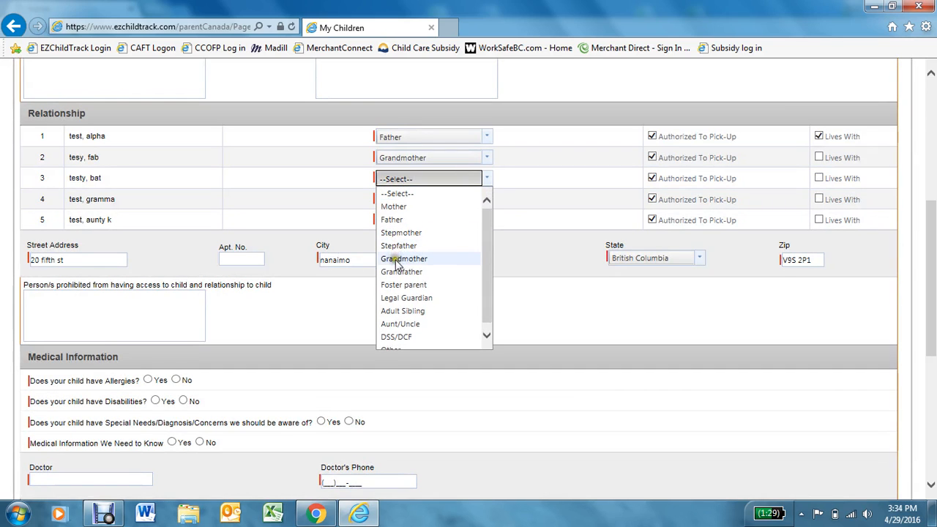
pyautogui.click(396, 287)
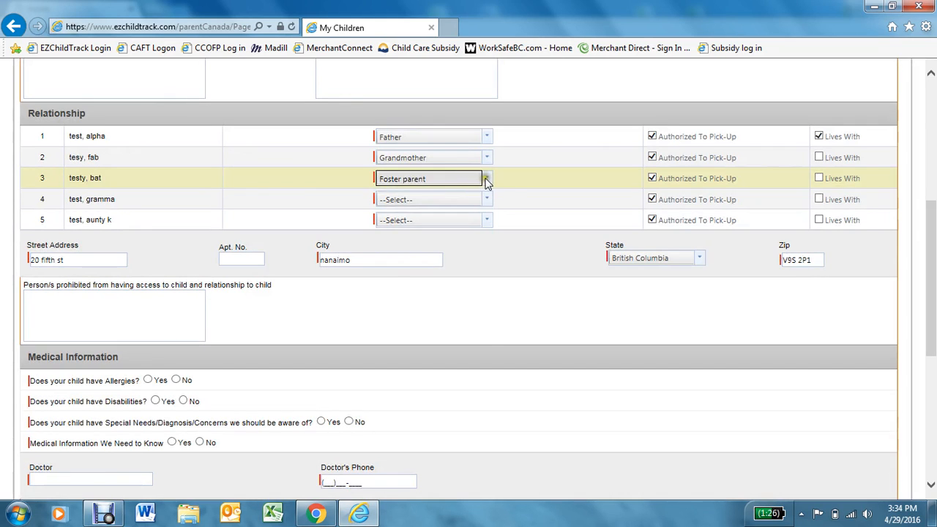
pyautogui.click(486, 180)
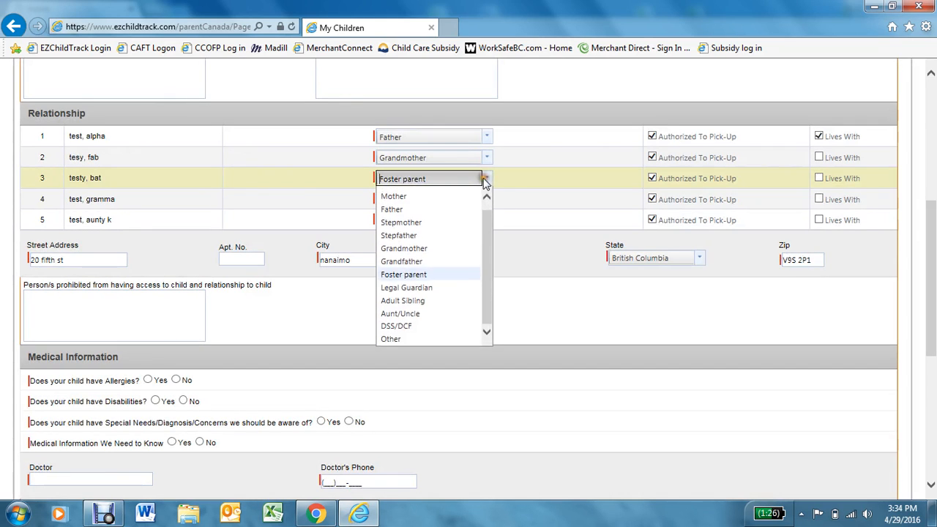
pyautogui.click(398, 305)
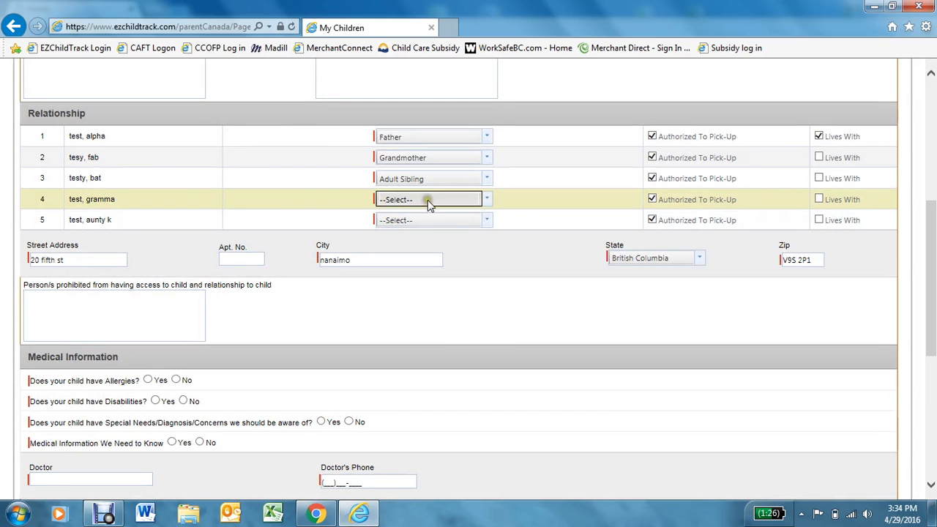
pyautogui.click(427, 200)
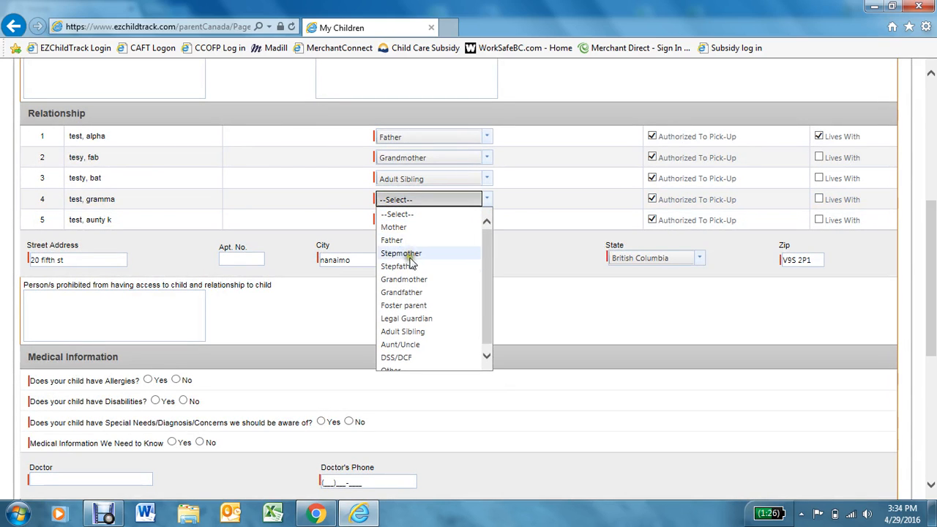
pyautogui.click(405, 280)
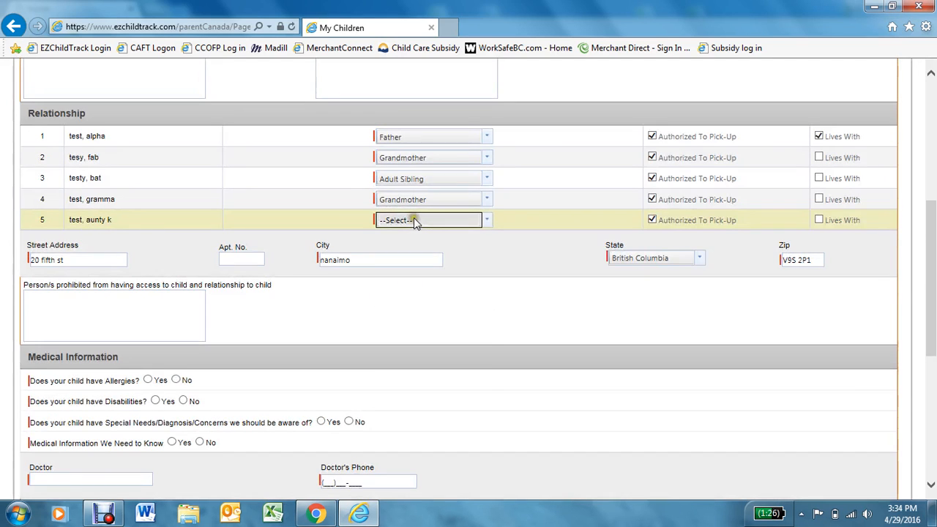
pyautogui.click(413, 220)
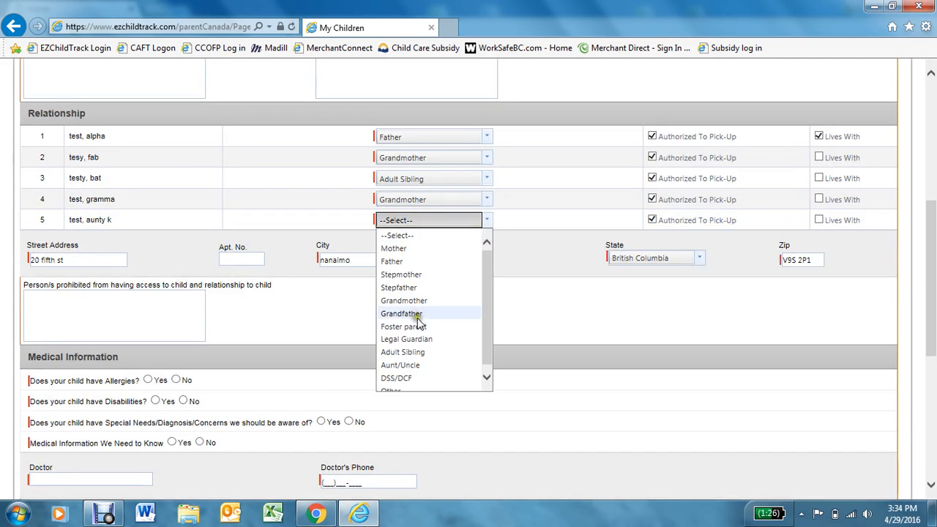
pyautogui.click(400, 365)
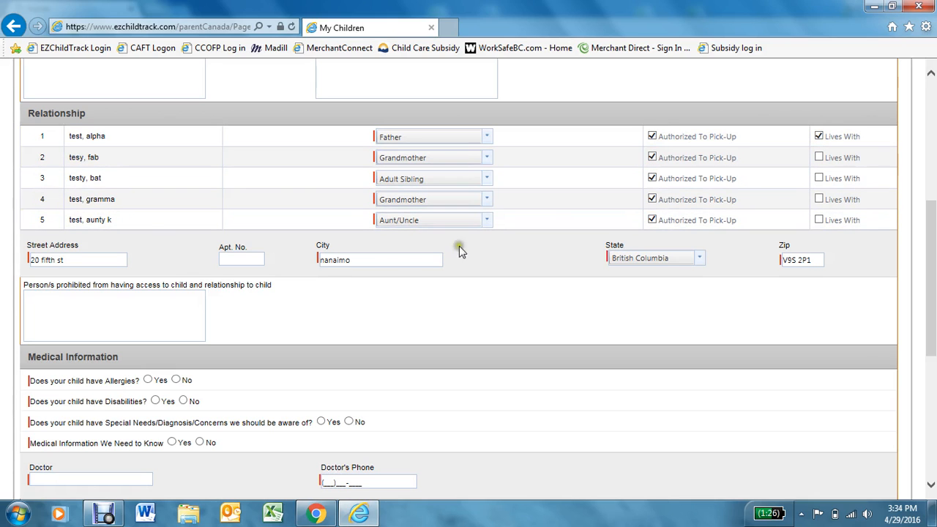
# - Answer Yes to allergies with pollen, and No to disabilities and special needs
pyautogui.scroll(-3, 658, 285)
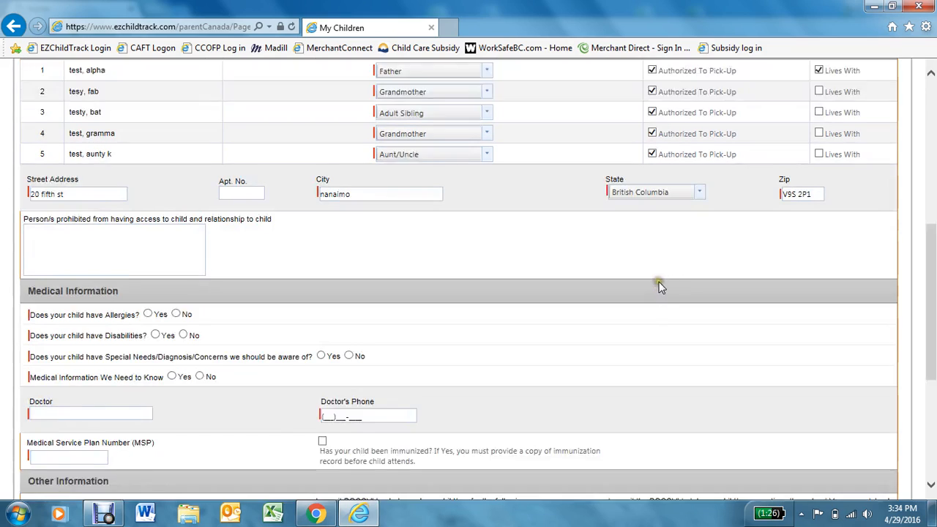
pyautogui.click(106, 177)
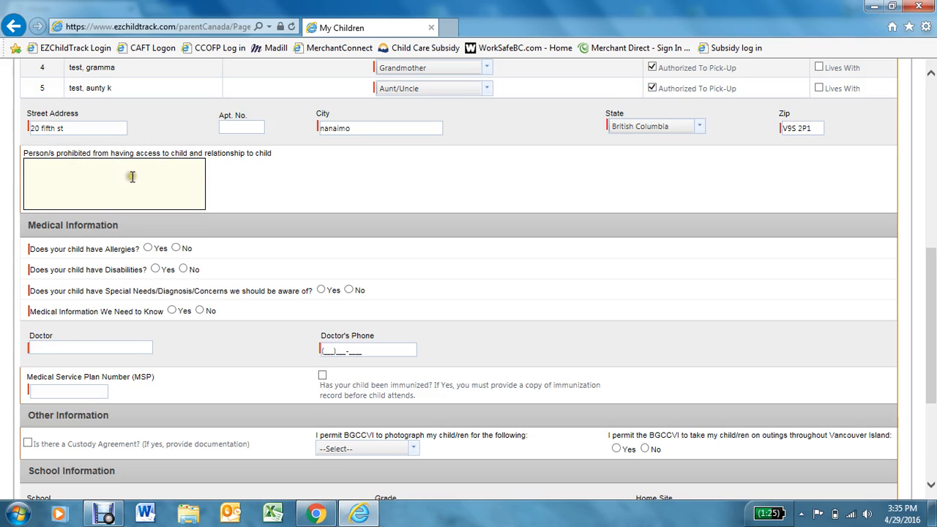
pyautogui.scroll(-2, 133, 174)
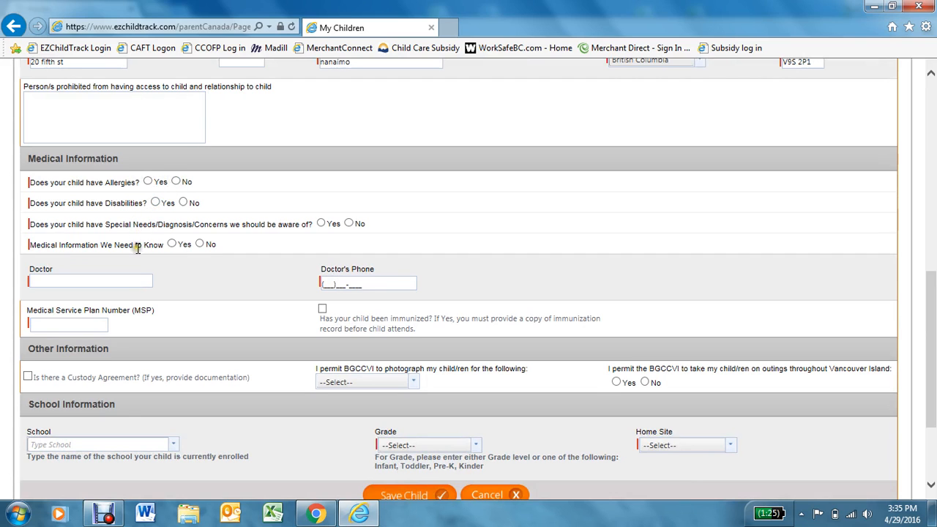
pyautogui.click(147, 181)
pyautogui.click(46, 260)
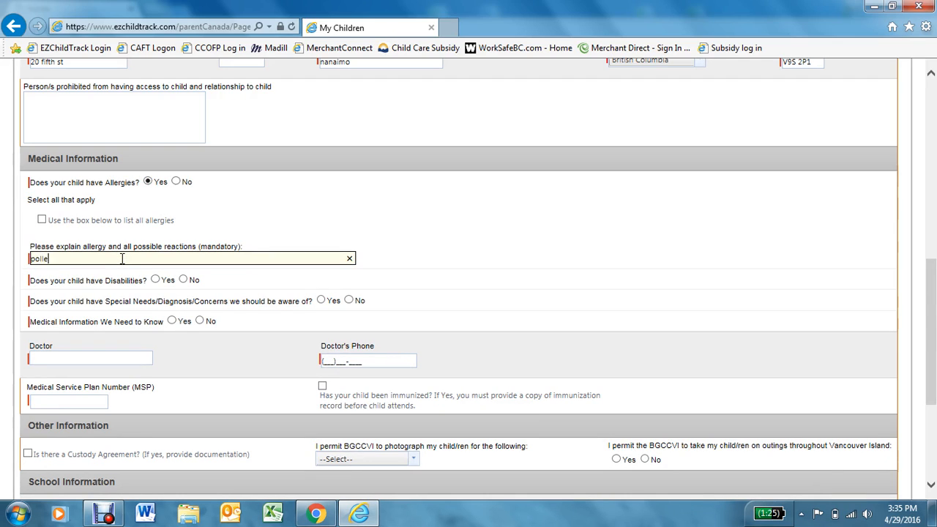
pyautogui.click(183, 280)
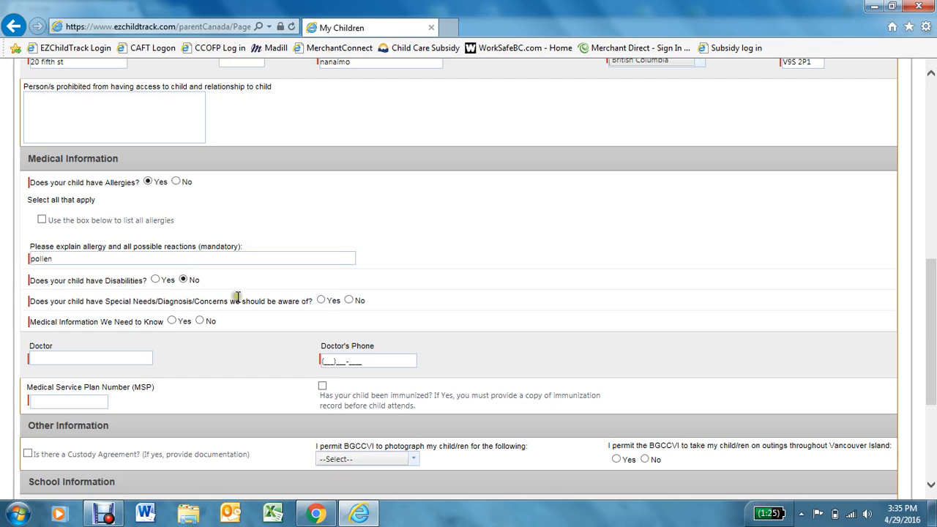
pyautogui.click(349, 300)
# - Indicate medical information, tick Known Health Problems, and explain 'heart issue'
pyautogui.click(173, 321)
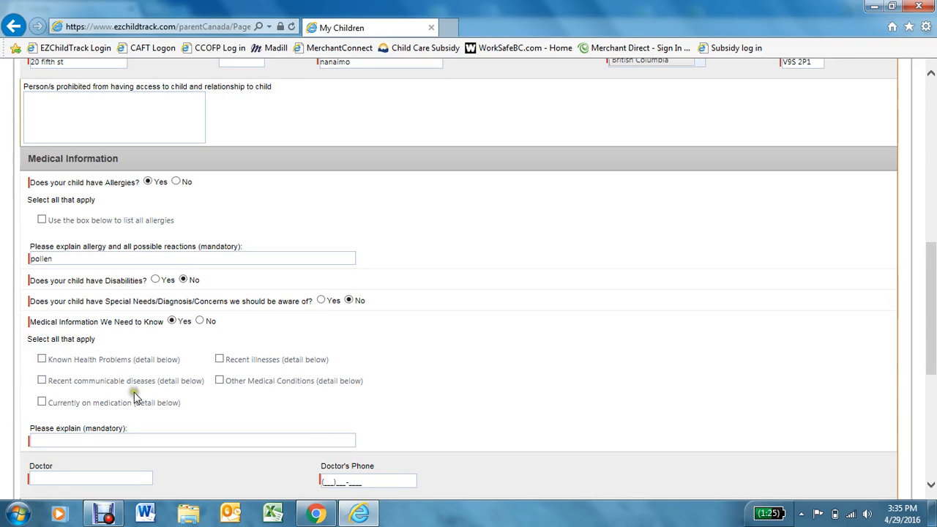
pyautogui.click(42, 359)
pyautogui.click(78, 440)
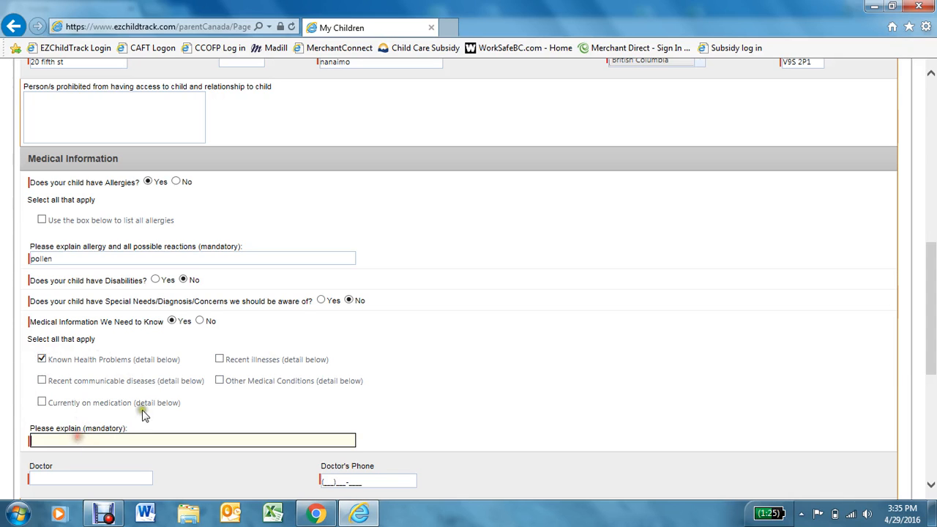
pyautogui.scroll(-3, 117, 414)
pyautogui.write('hea')
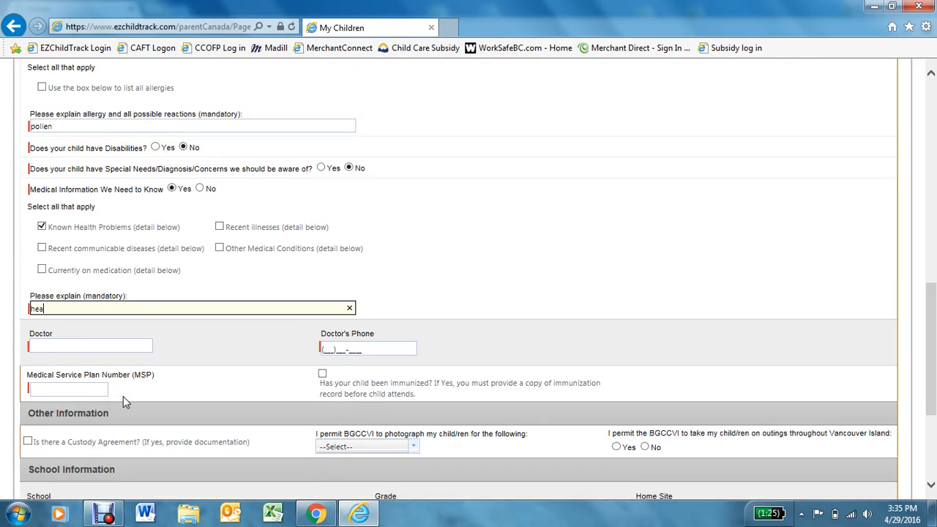
pyautogui.write('rt issue')
pyautogui.click(209, 353)
# - Enter the doctor's name, phone and MSP number, and mark the child immunized
pyautogui.click(96, 346)
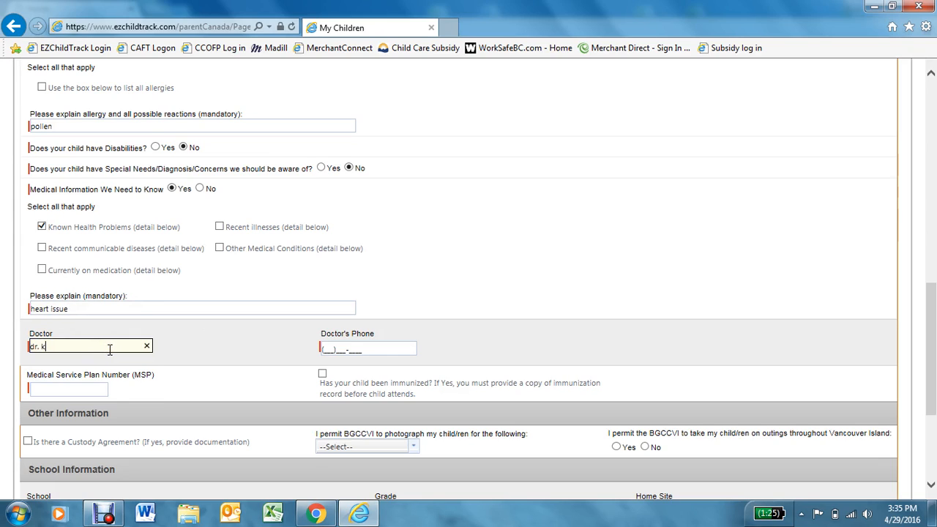
pyautogui.write('dr. key')
pyautogui.click(326, 349)
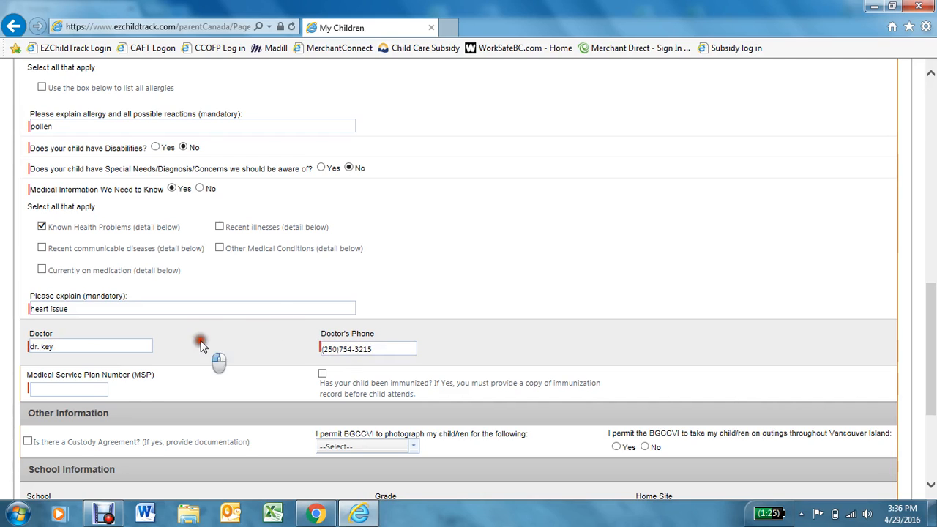
pyautogui.click(71, 390)
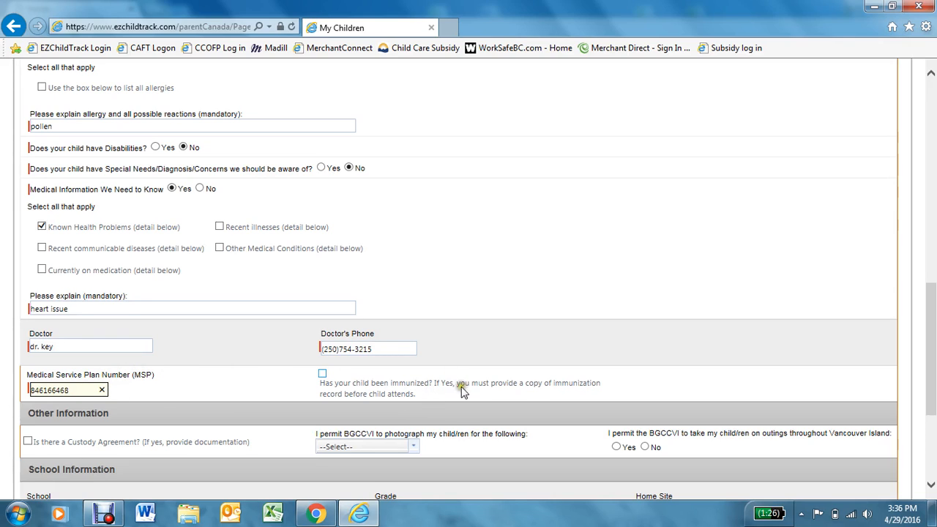
pyautogui.click(323, 374)
# - Mark a custody agreement, refuse photo permission and allow outings around Vancouver Island
pyautogui.scroll(-1, 534, 378)
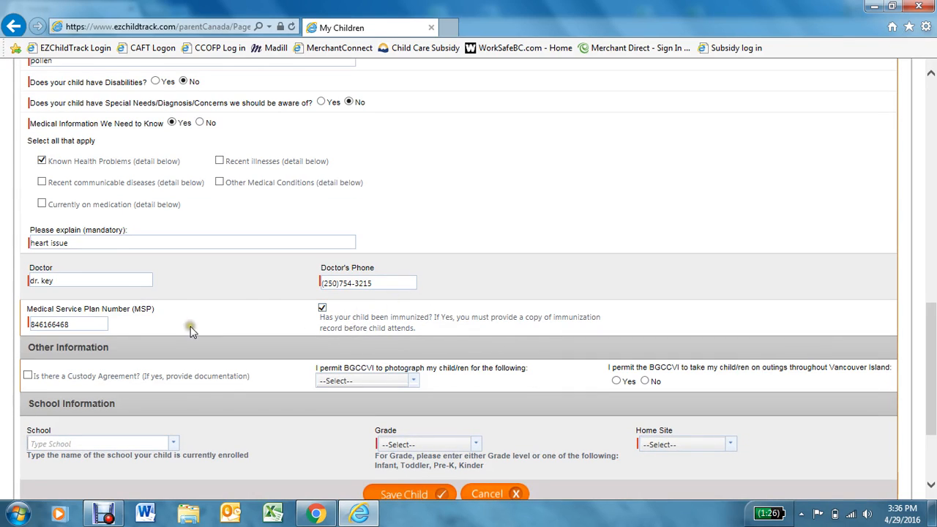
pyautogui.click(28, 376)
pyautogui.click(371, 379)
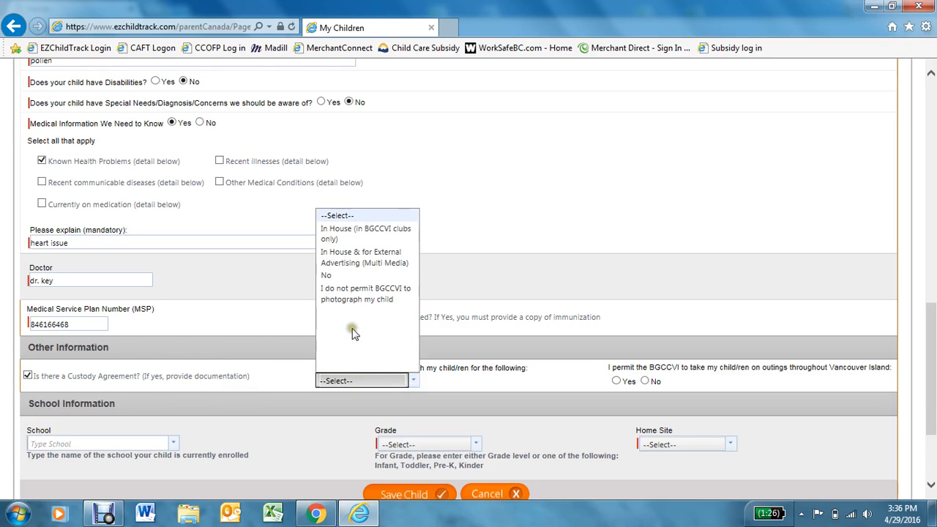
pyautogui.click(481, 379)
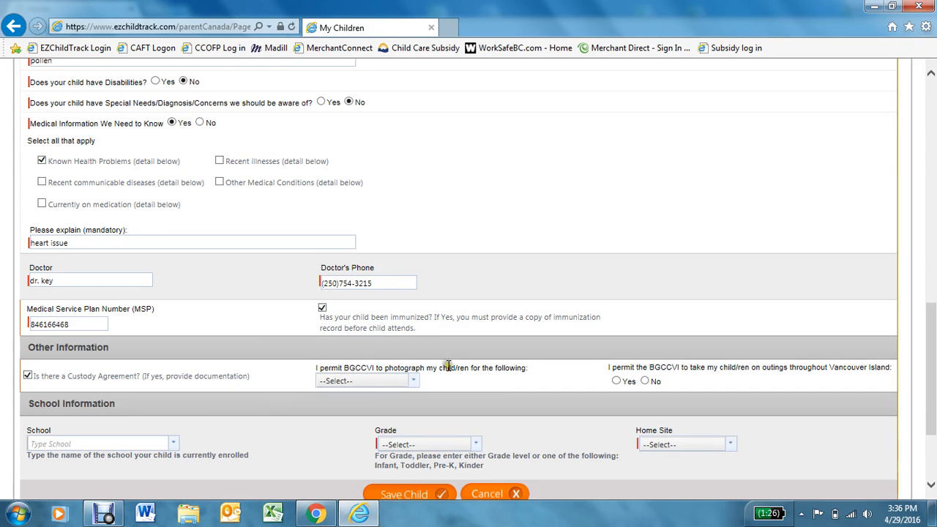
pyautogui.click(363, 381)
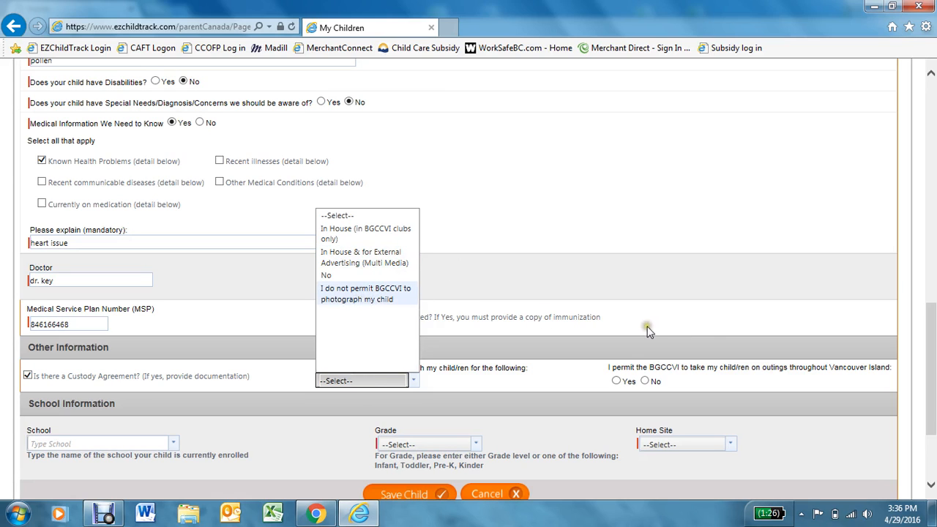
pyautogui.click(414, 380)
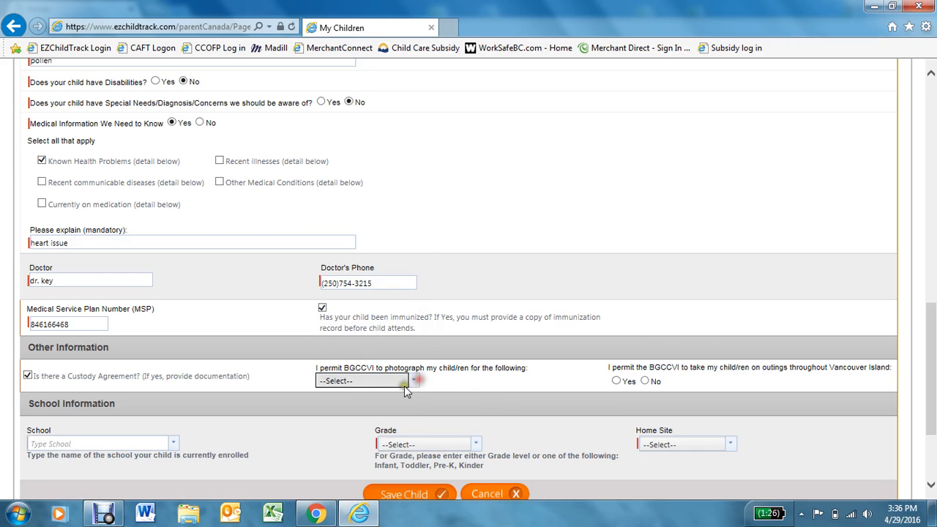
pyautogui.click(413, 380)
pyautogui.click(366, 293)
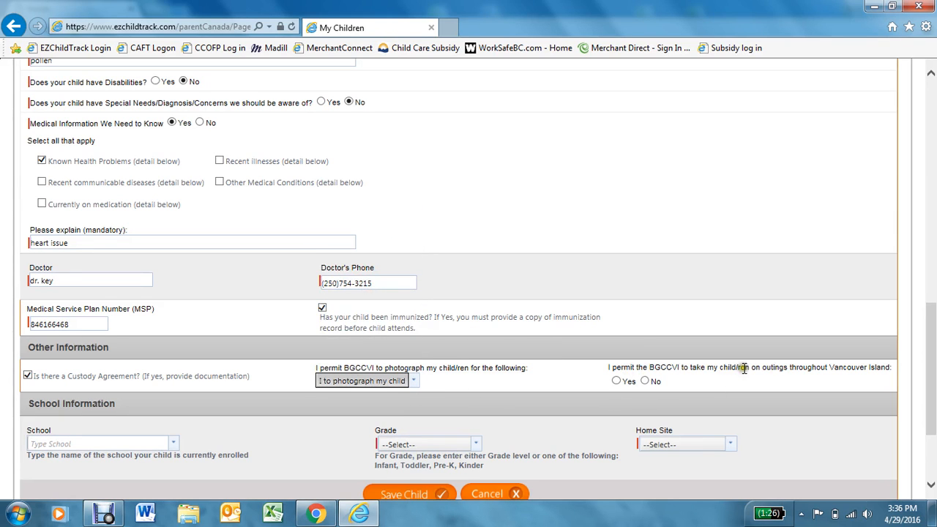
pyautogui.click(617, 382)
# - Choose Nanaimo Christian School, grade 3 and Fifth Street Club, then save the child
pyautogui.scroll(-3, 554, 366)
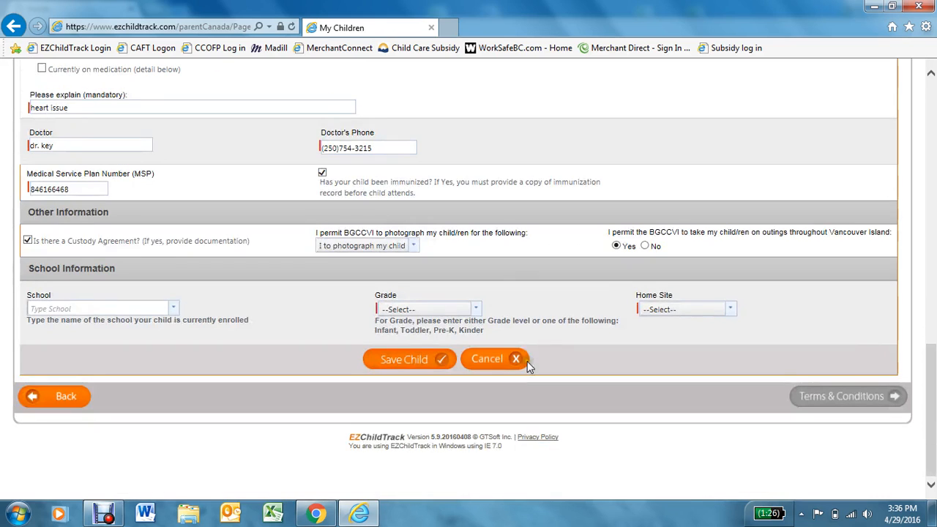
pyautogui.click(95, 308)
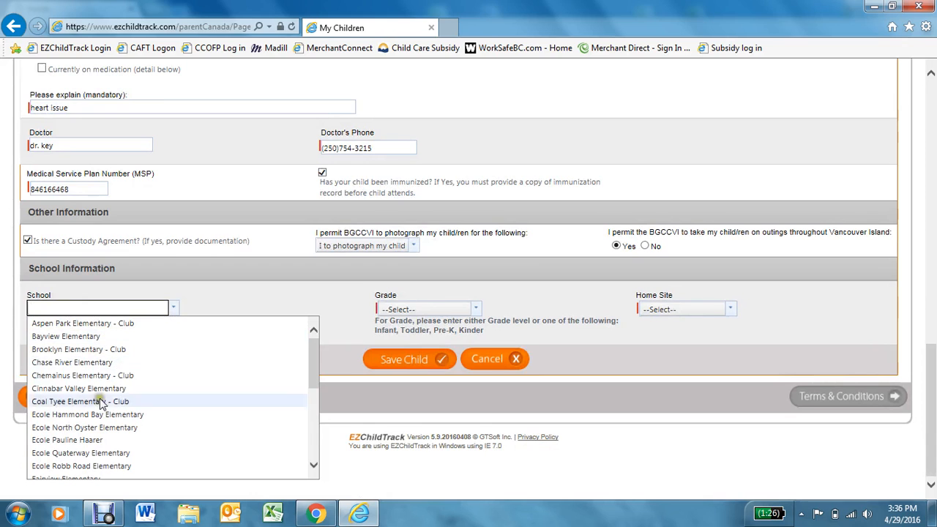
pyautogui.scroll(-2, 101, 404)
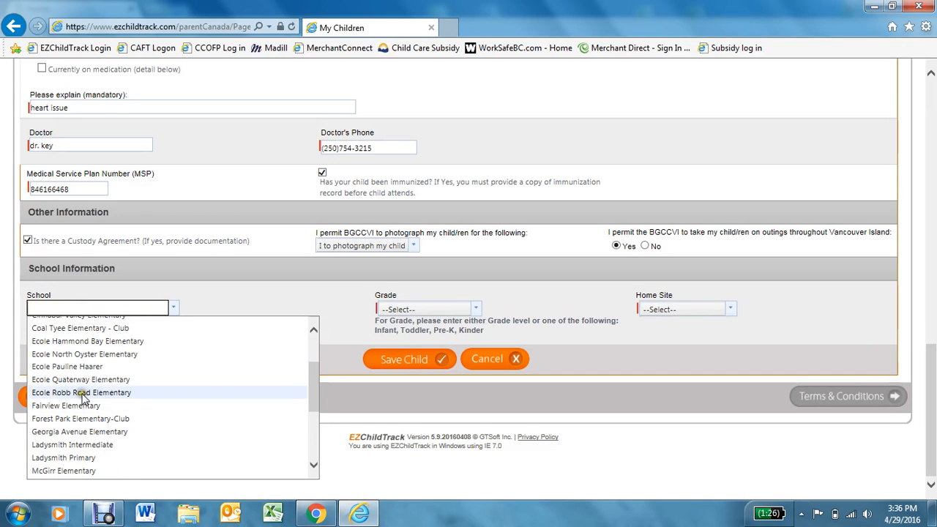
pyautogui.scroll(-1, 83, 398)
pyautogui.click(63, 454)
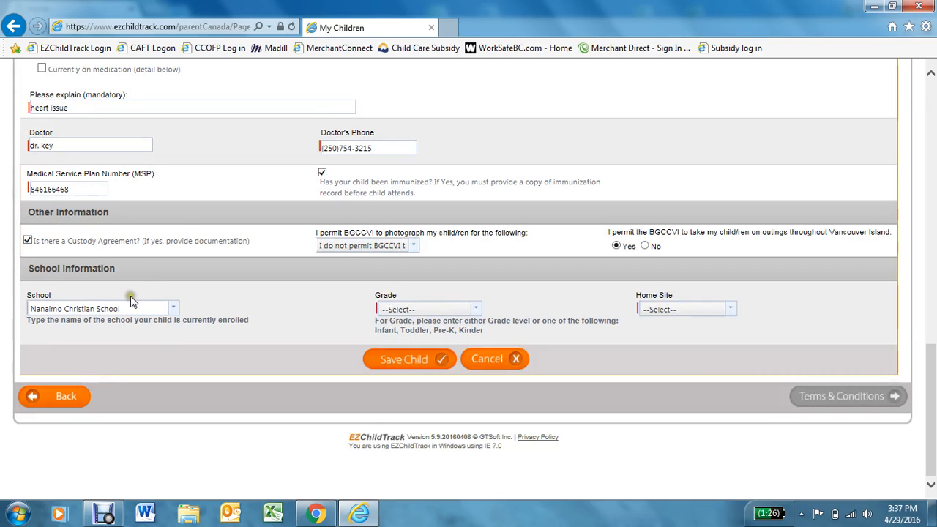
pyautogui.click(476, 309)
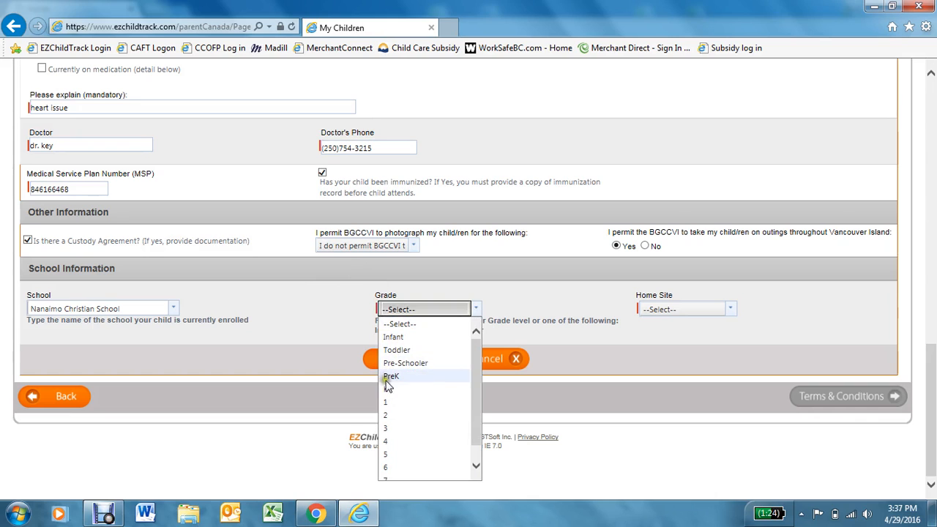
pyautogui.click(387, 428)
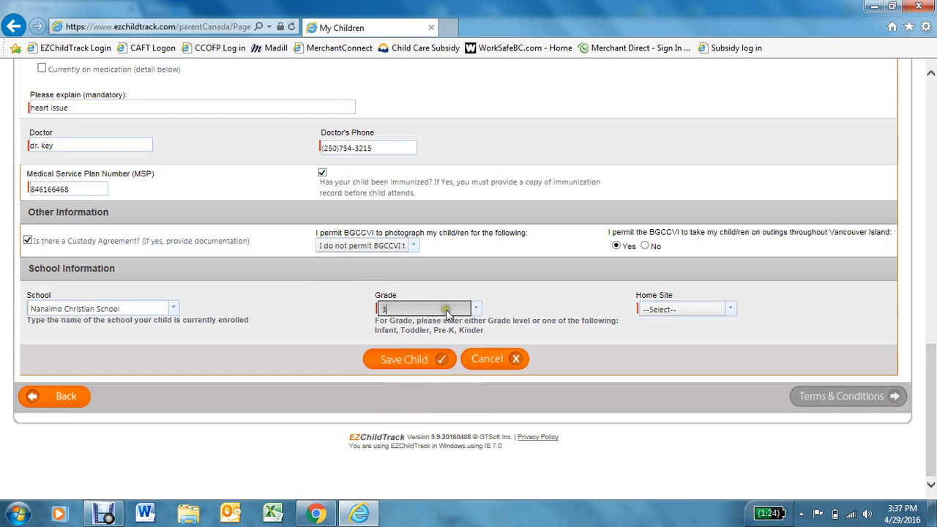
pyautogui.click(674, 308)
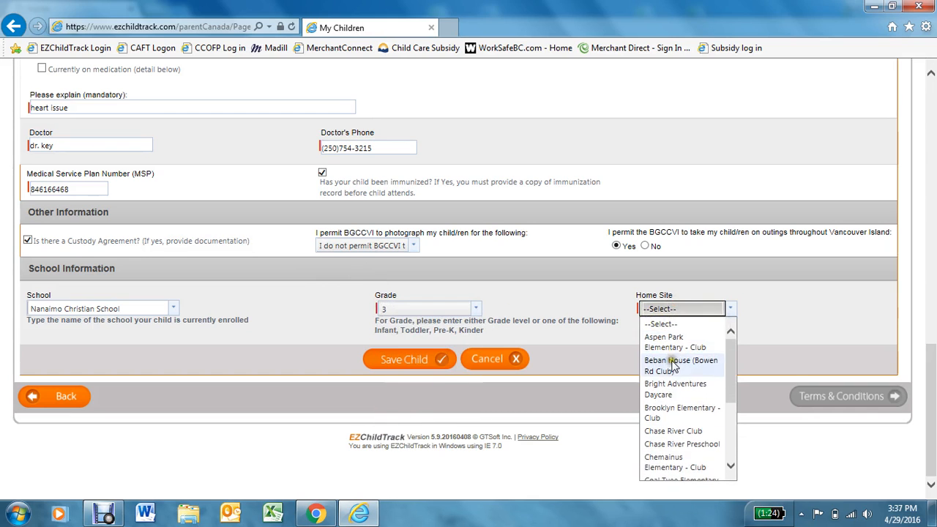
pyautogui.scroll(-2, 673, 366)
pyautogui.click(666, 432)
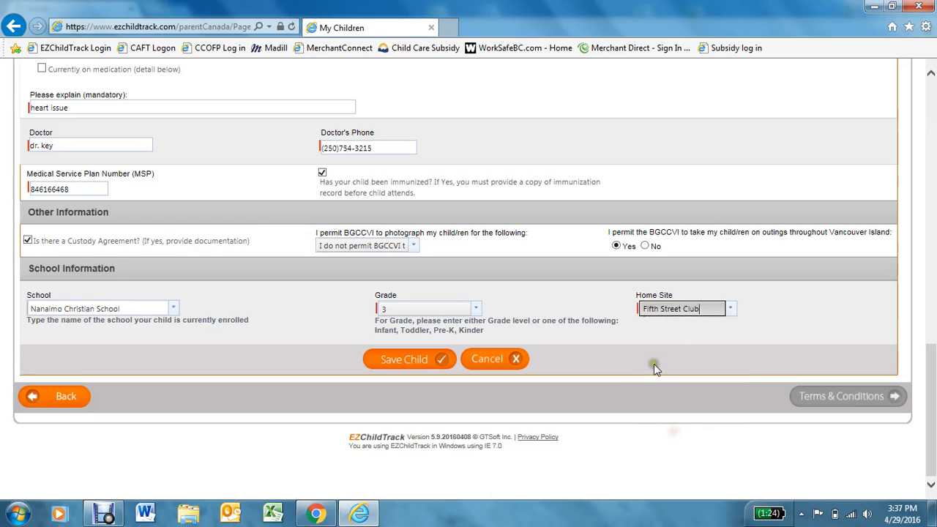
pyautogui.click(401, 359)
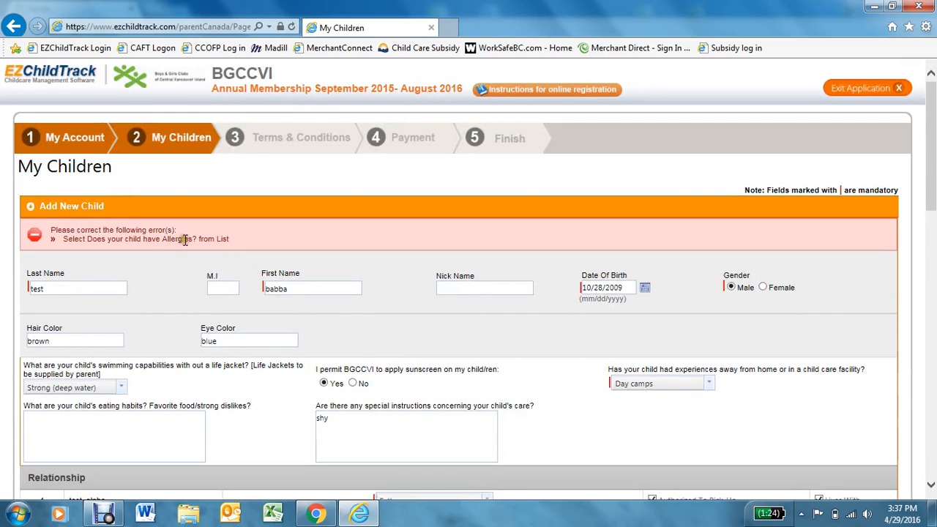
# - Tick the allergies-listed box under Medical Information, save the child, and continue to Terms and Conditions
pyautogui.scroll(-6, 183, 252)
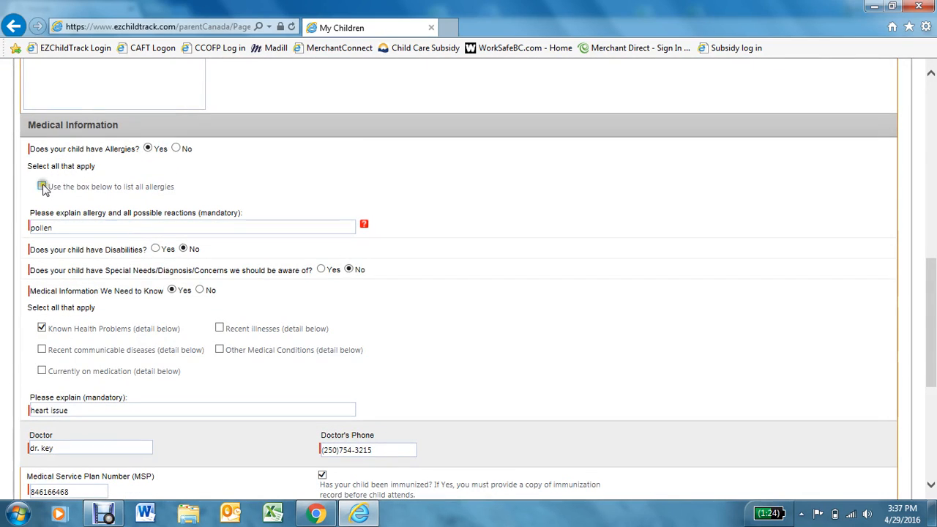
pyautogui.click(42, 186)
pyautogui.click(70, 227)
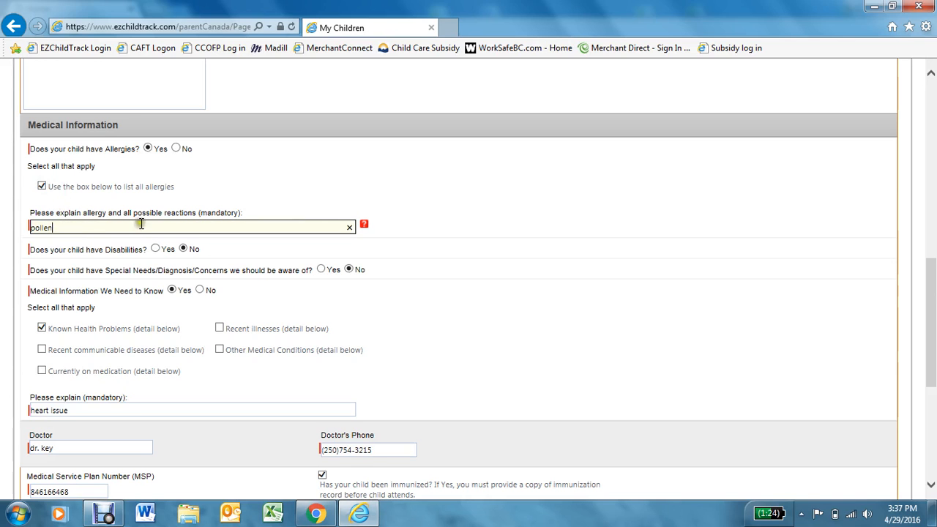
pyautogui.scroll(-4, 210, 231)
pyautogui.click(380, 358)
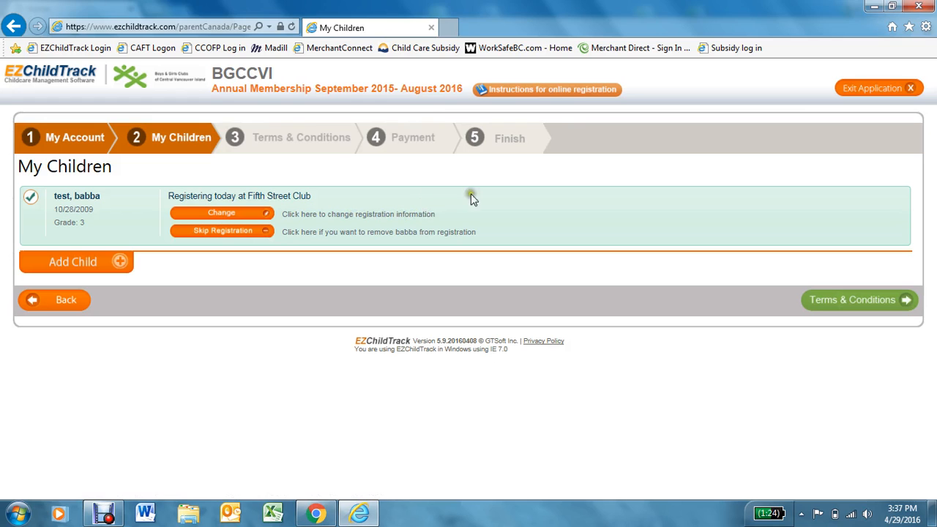
pyautogui.click(863, 301)
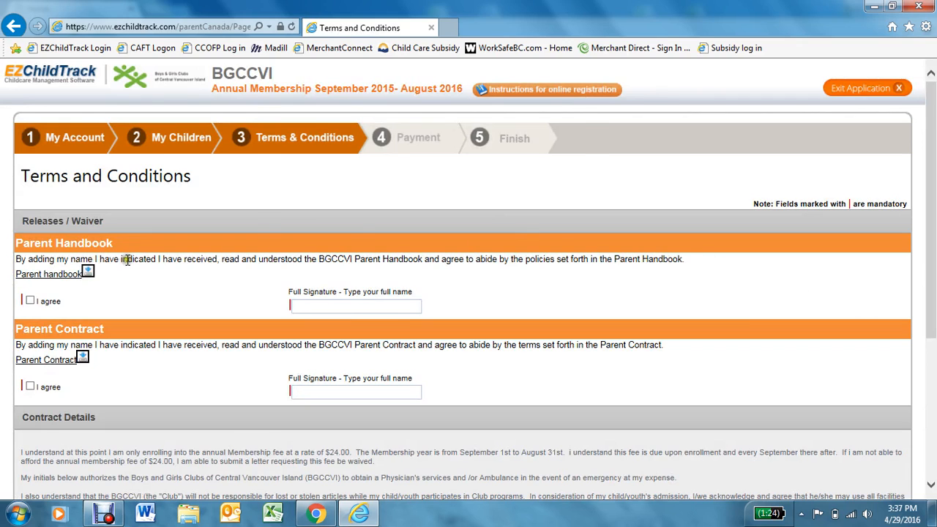
# - Agree to the Parent Handbook and the Parent Contract
pyautogui.scroll(-1, 128, 260)
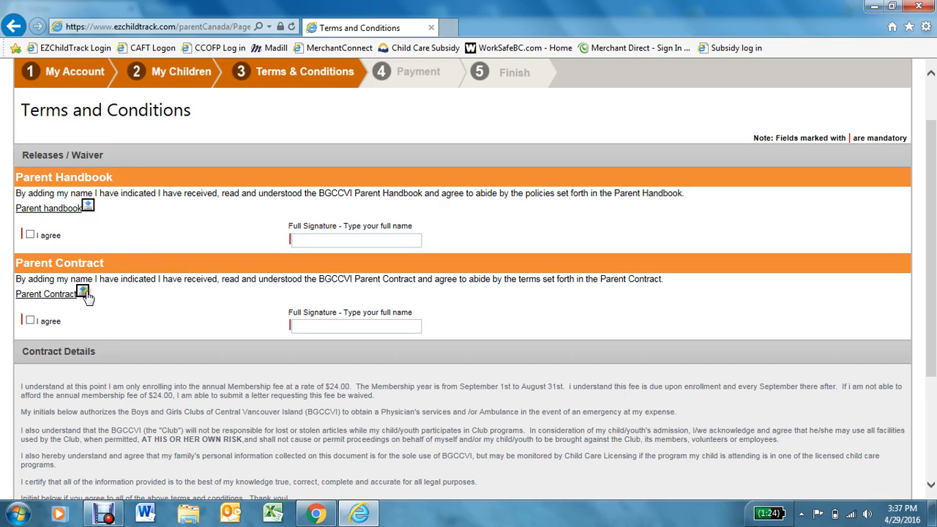
pyautogui.click(30, 235)
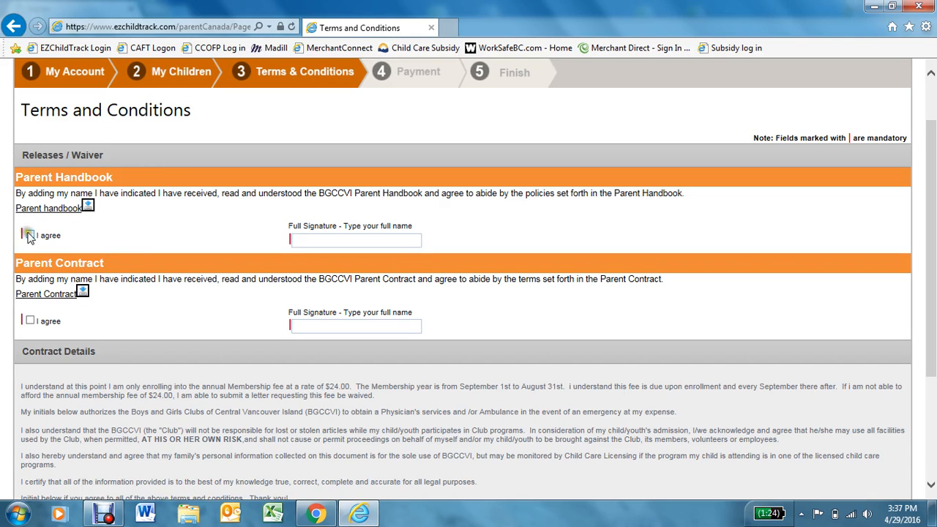
pyautogui.click(30, 321)
pyautogui.moveTo(185, 279); pyautogui.dragTo(303, 287)
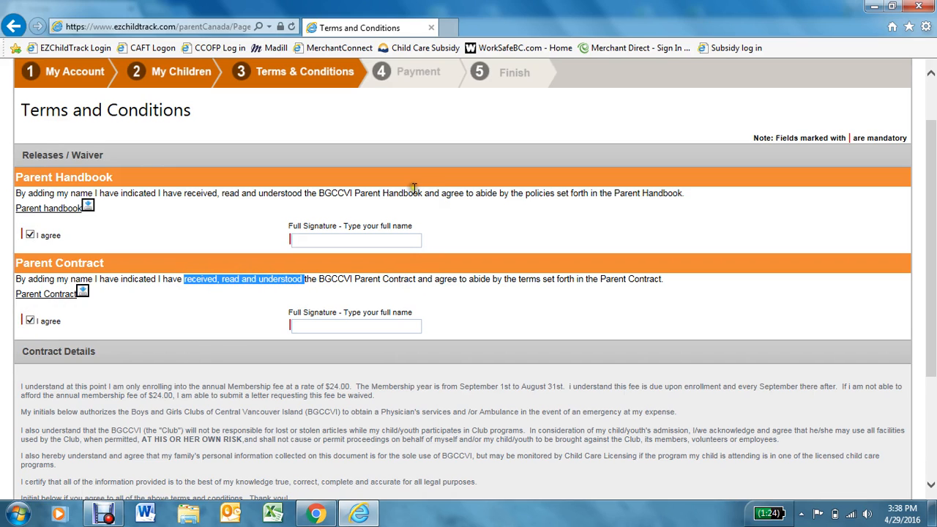
# - Sign both agreements with the parent's full name, add initials, and continue to payment
pyautogui.click(363, 237)
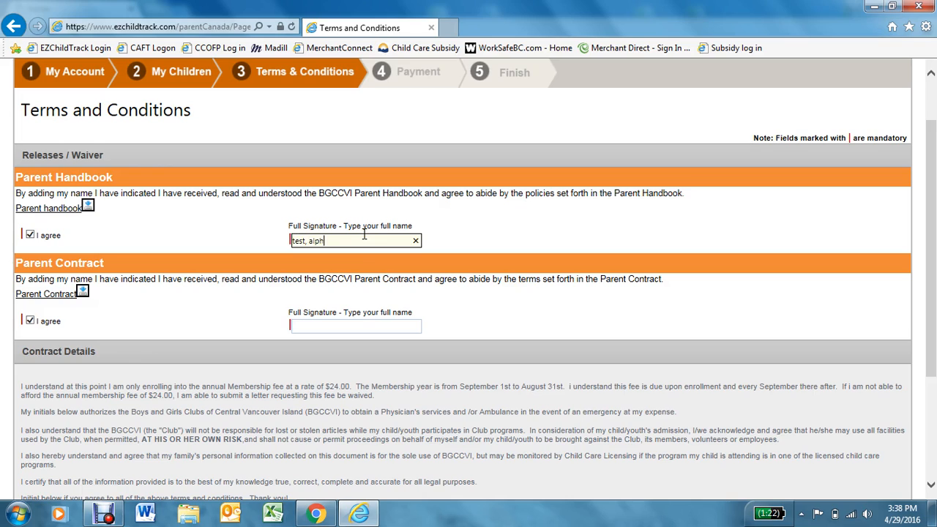
pyautogui.write('test, alpha')
pyautogui.click(344, 325)
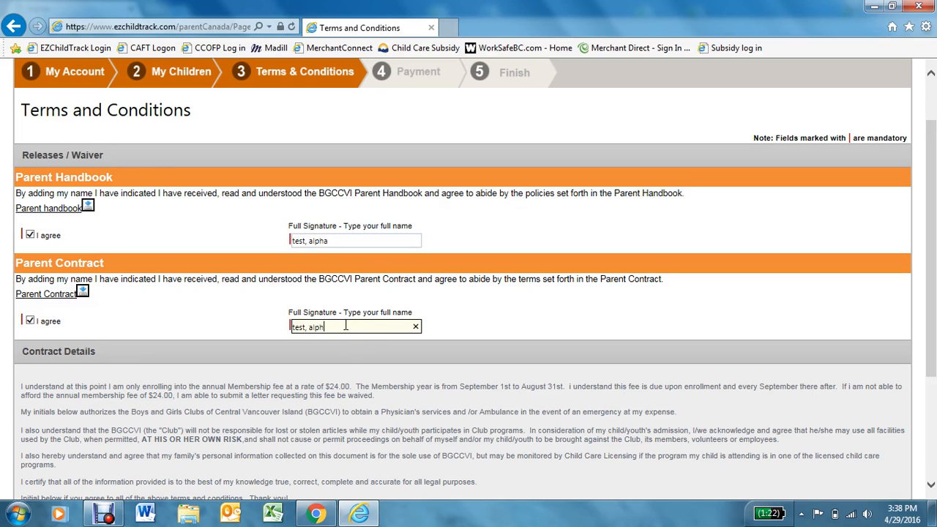
pyautogui.scroll(-2, 292, 373)
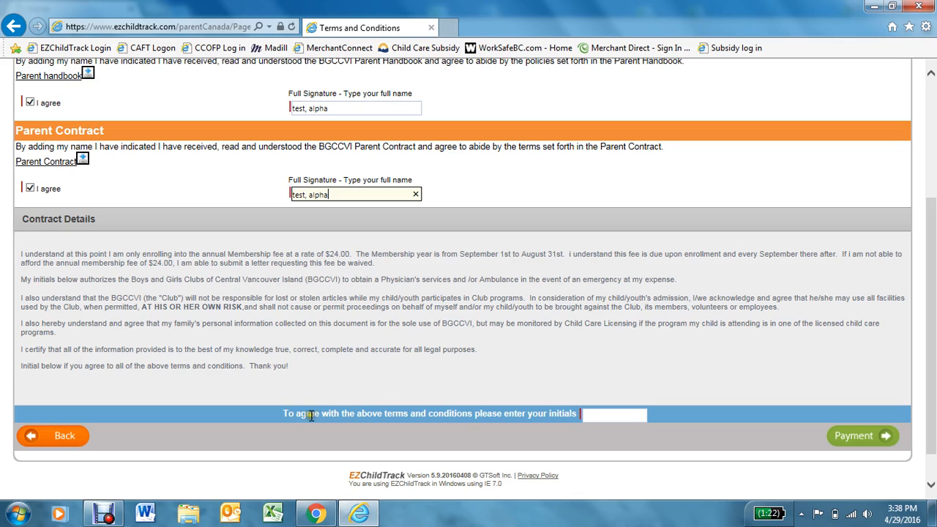
pyautogui.click(601, 415)
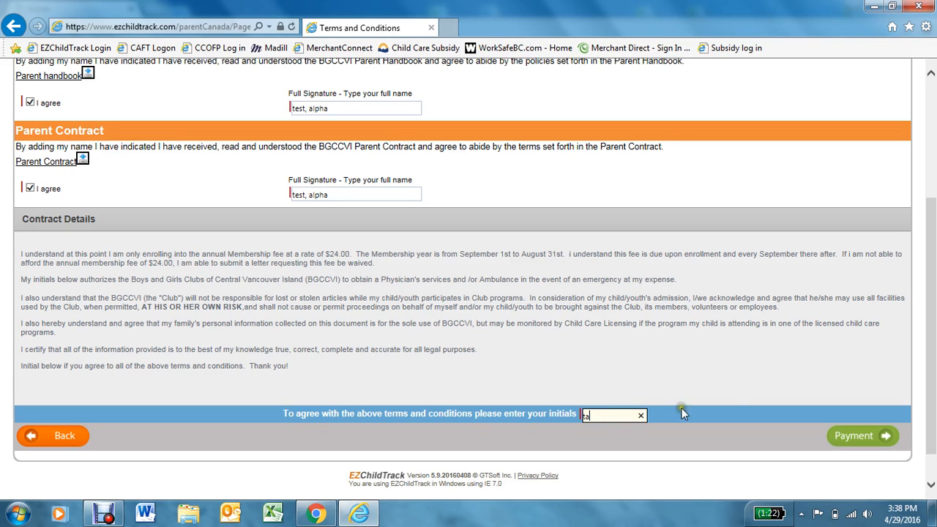
pyautogui.click(859, 441)
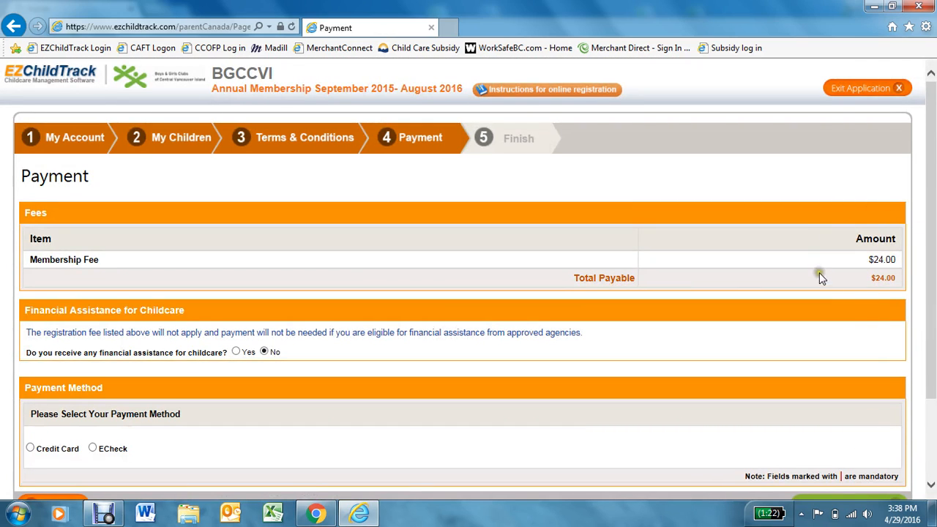
# - Choose credit card payment, set the payer to Other, and enter the payer's last name
pyautogui.scroll(-2, 311, 272)
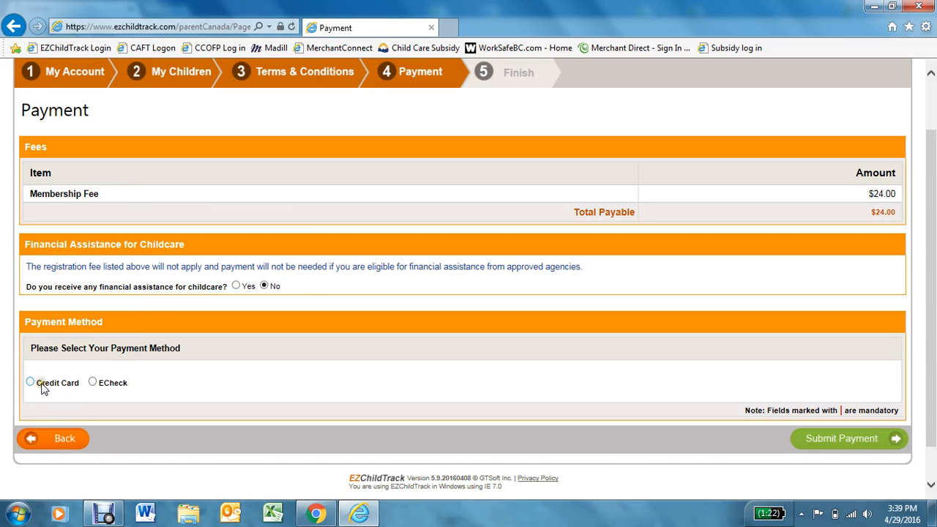
pyautogui.scroll(-1, 110, 387)
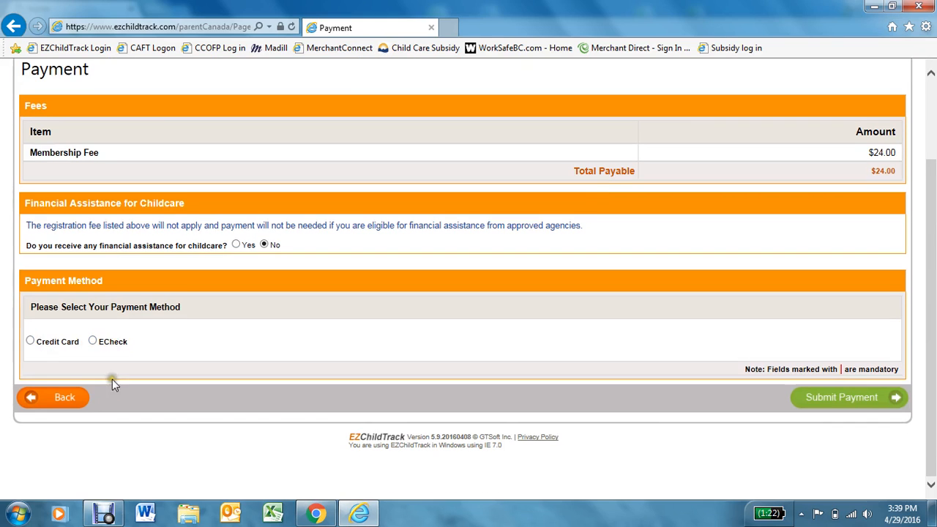
pyautogui.click(31, 341)
pyautogui.scroll(-3, 299, 401)
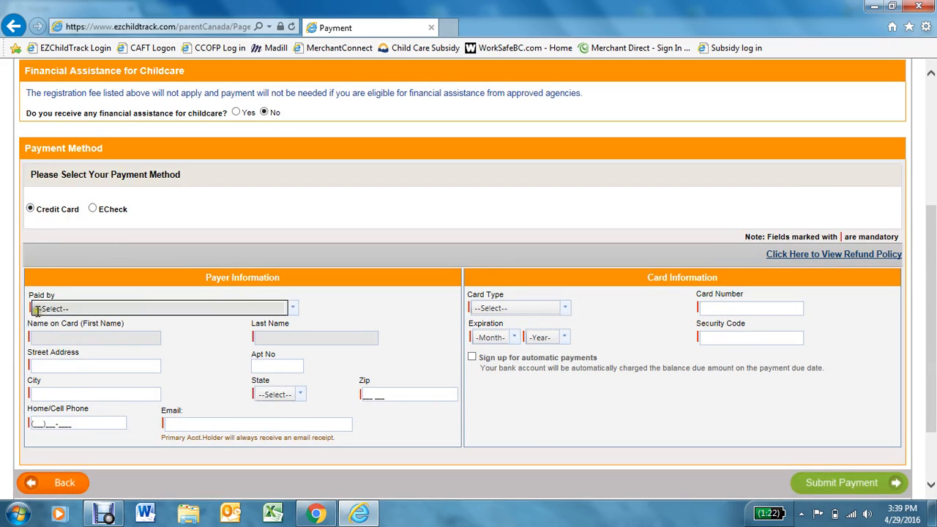
pyautogui.click(293, 307)
pyautogui.click(249, 336)
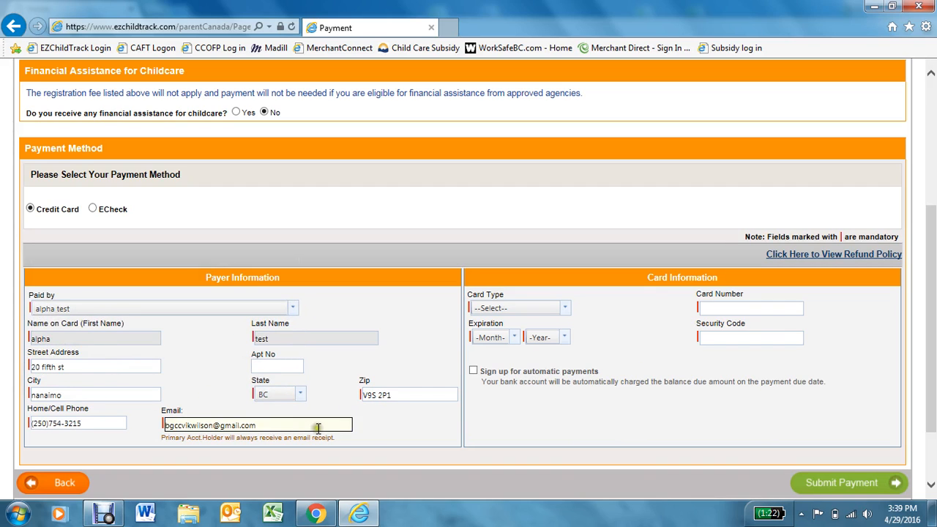
pyautogui.click(289, 305)
pyautogui.click(203, 374)
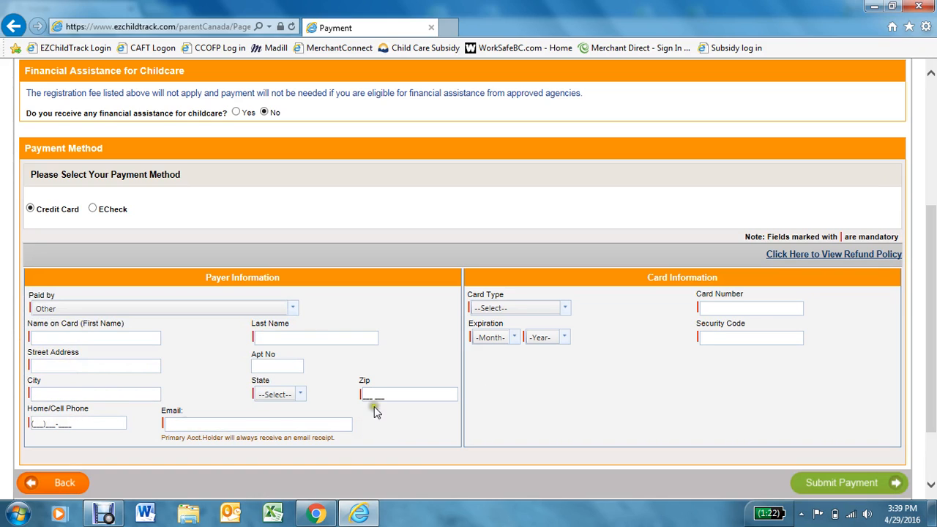
pyautogui.click(289, 338)
pyautogui.write('kkjj')
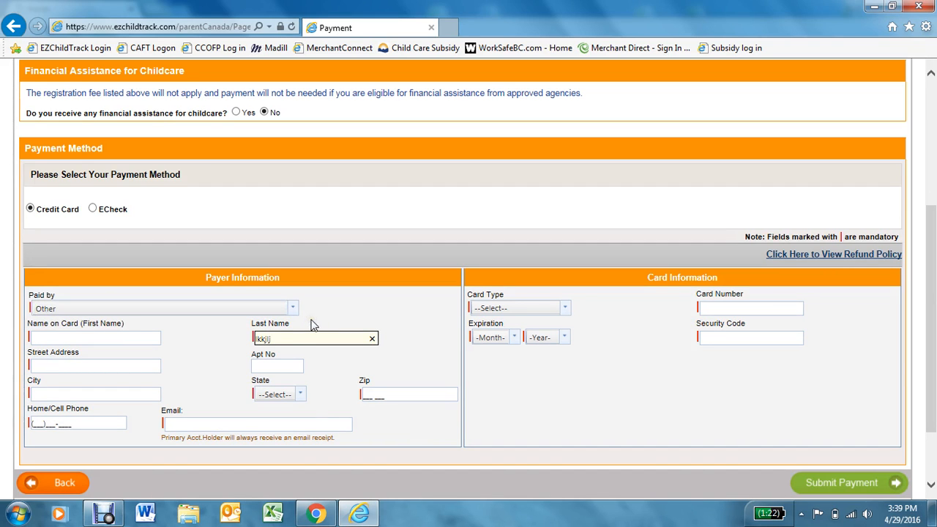
# - Leave the card type, number and security code empty and switch payment to ECheck
pyautogui.click(529, 309)
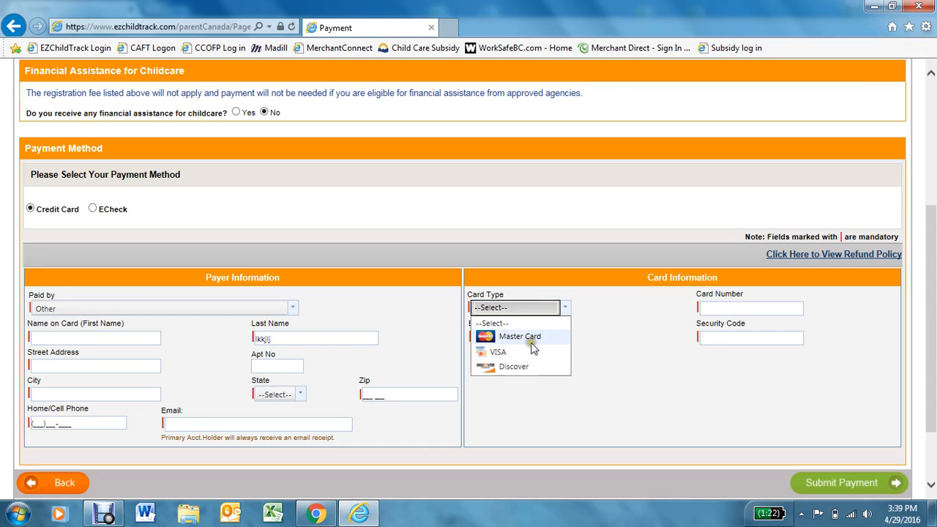
pyautogui.click(635, 350)
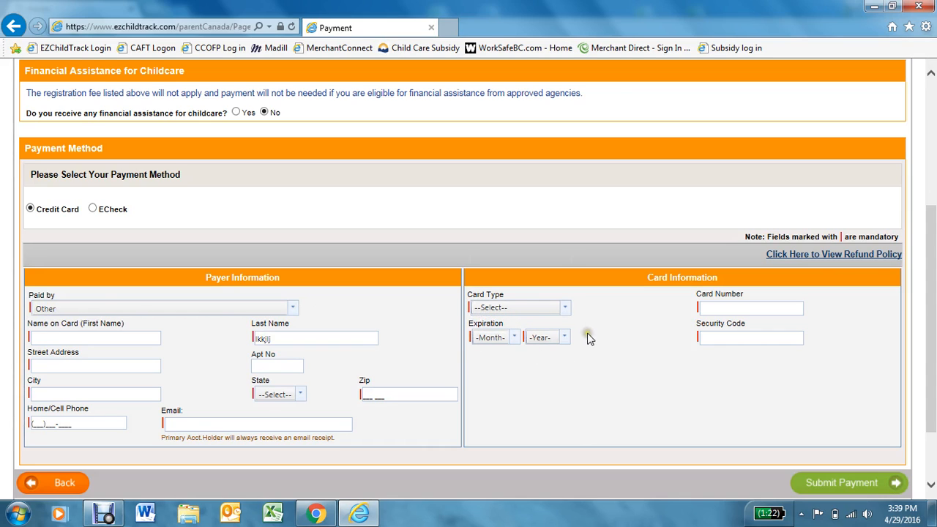
pyautogui.click(704, 309)
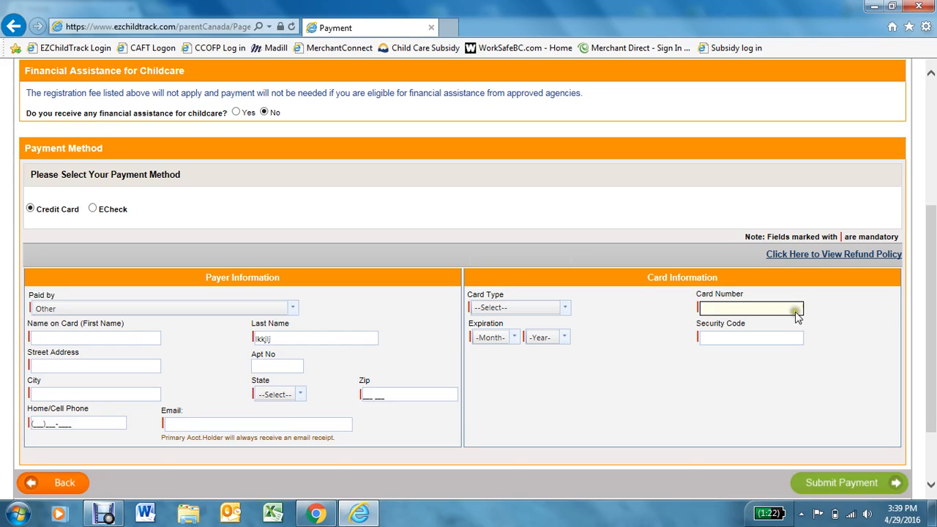
pyautogui.click(753, 336)
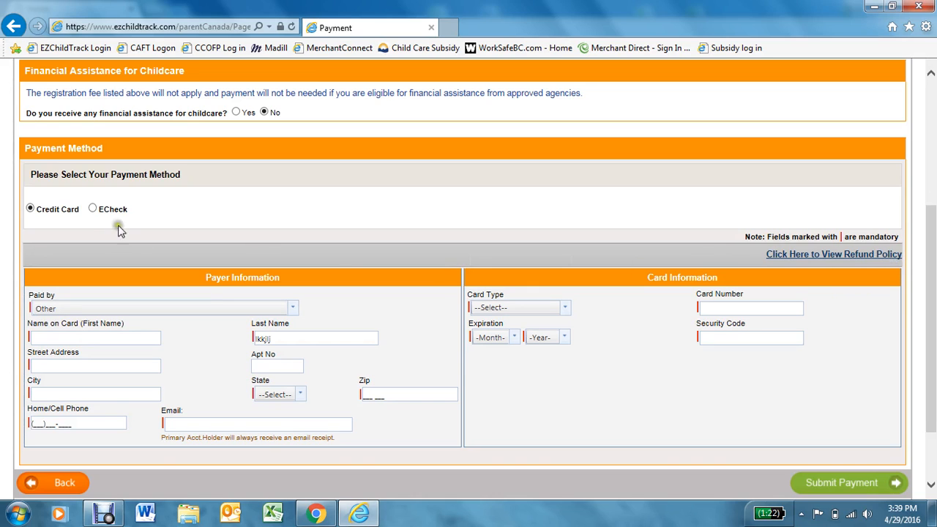
pyautogui.click(93, 210)
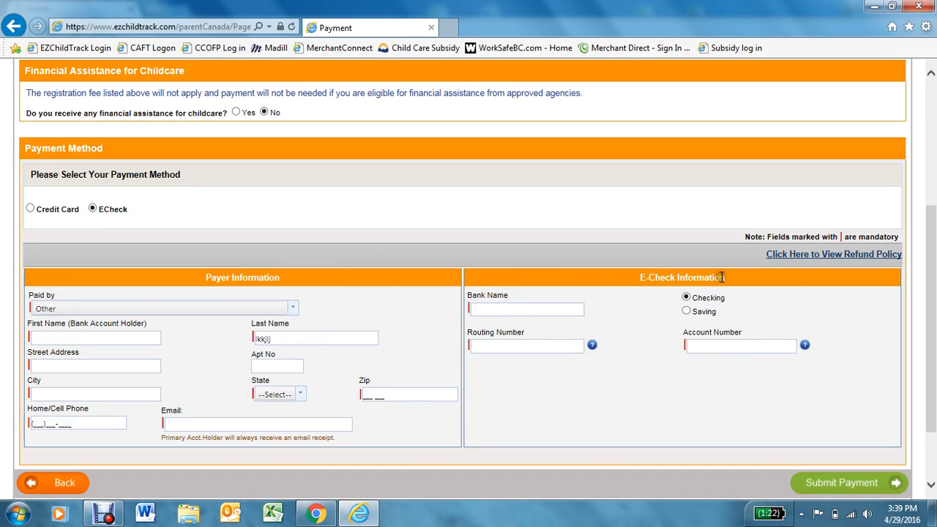
pyautogui.click(538, 352)
pyautogui.click(601, 359)
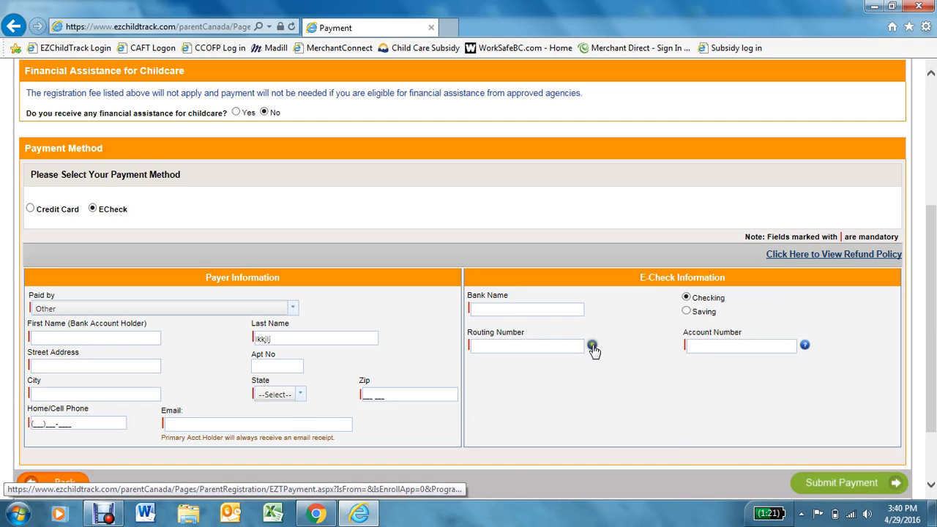
pyautogui.moveTo(592, 347)
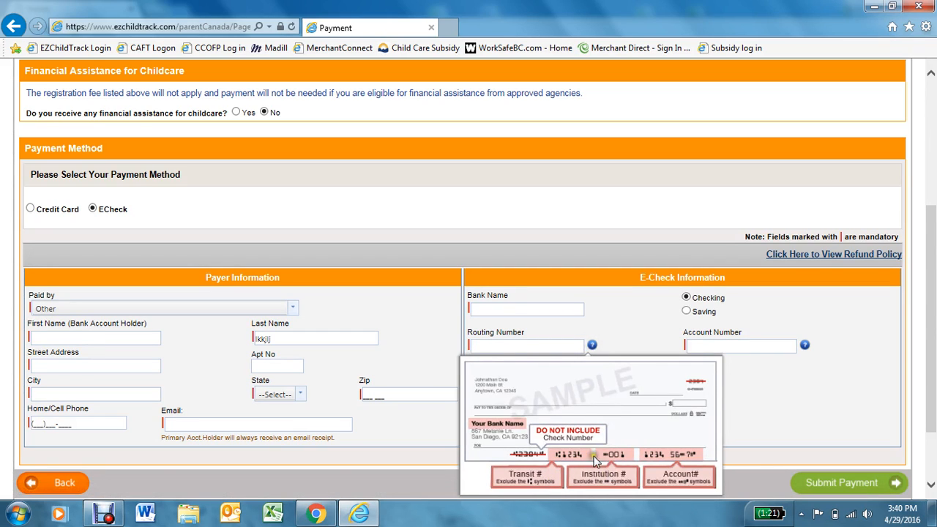
pyautogui.click(536, 346)
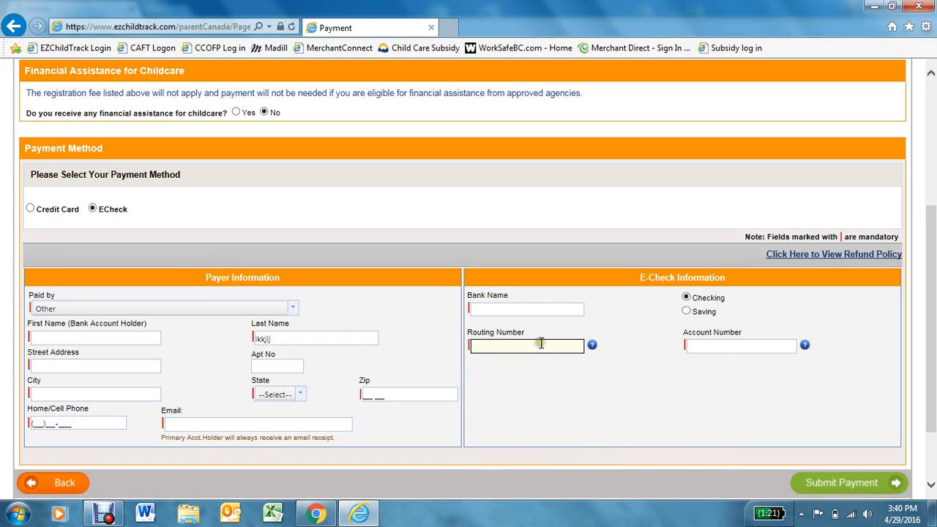
# - Declare financial assistance with MCFD as the only agency and submit the Annual Membership application
pyautogui.moveTo(806, 355)
pyautogui.click(235, 113)
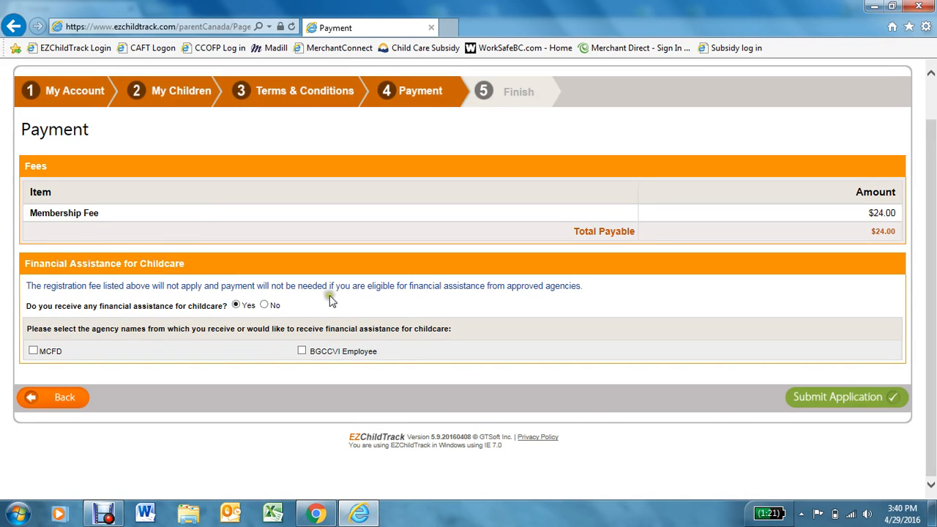
pyautogui.click(265, 304)
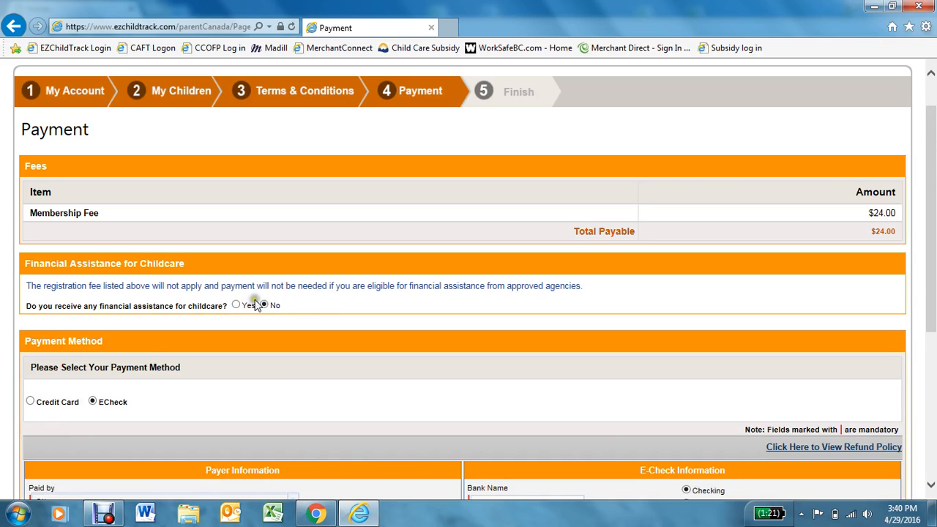
pyautogui.click(236, 303)
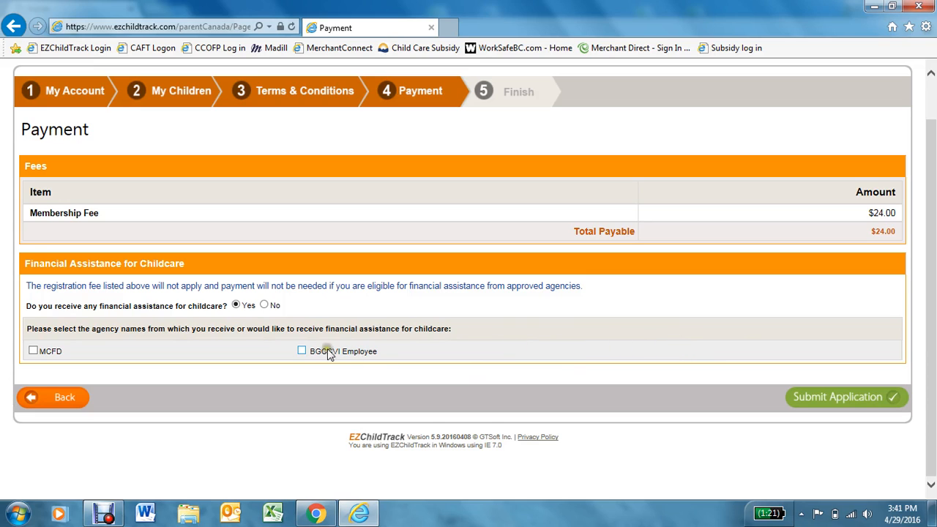
pyautogui.click(301, 352)
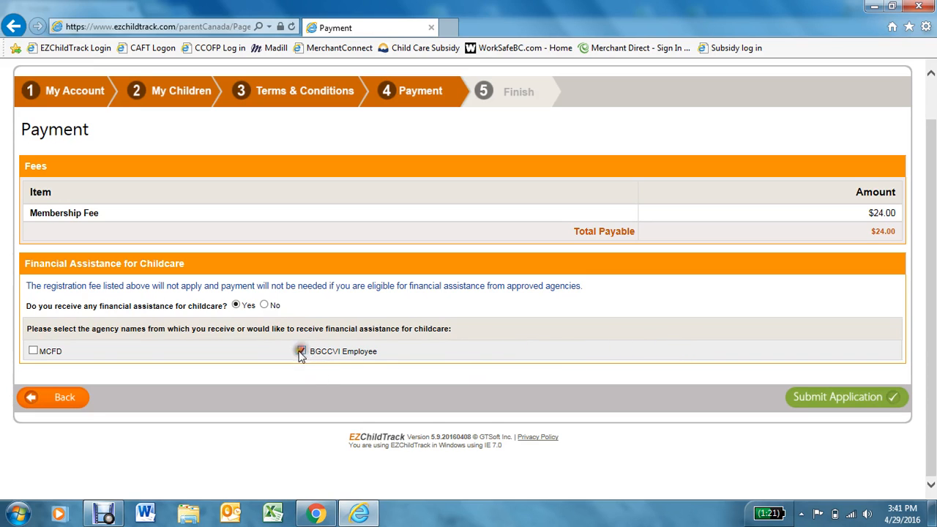
pyautogui.click(33, 350)
pyautogui.click(302, 351)
pyautogui.click(842, 400)
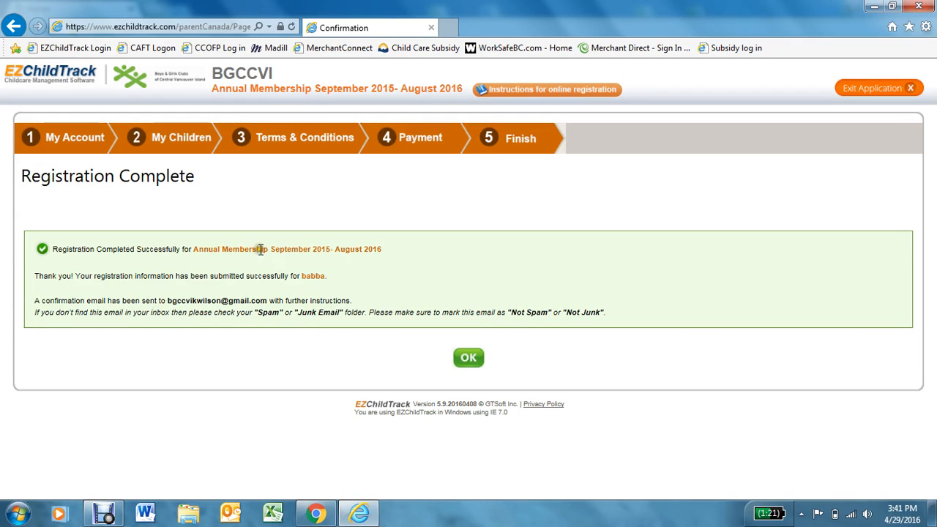
# - Acknowledge the Annual Membership registration-complete message with OK
pyautogui.moveTo(192, 249); pyautogui.dragTo(270, 256)
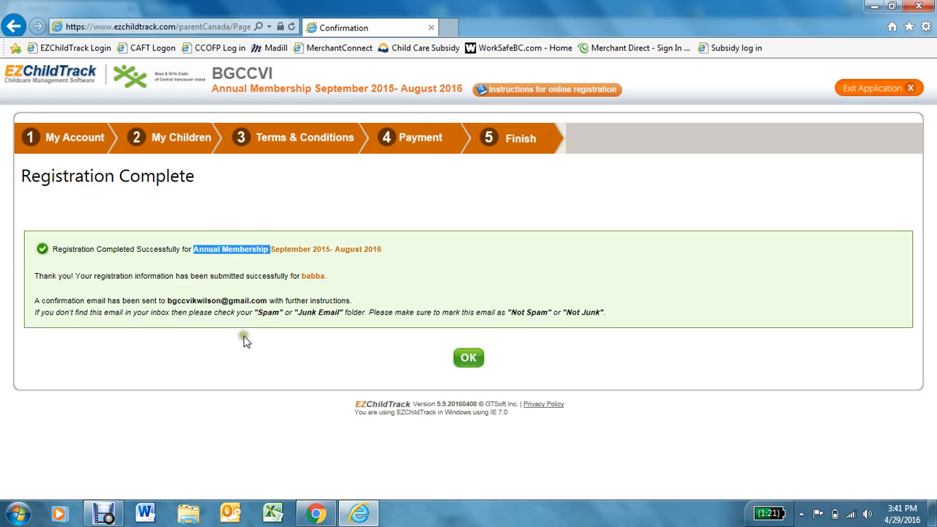
pyautogui.click(468, 357)
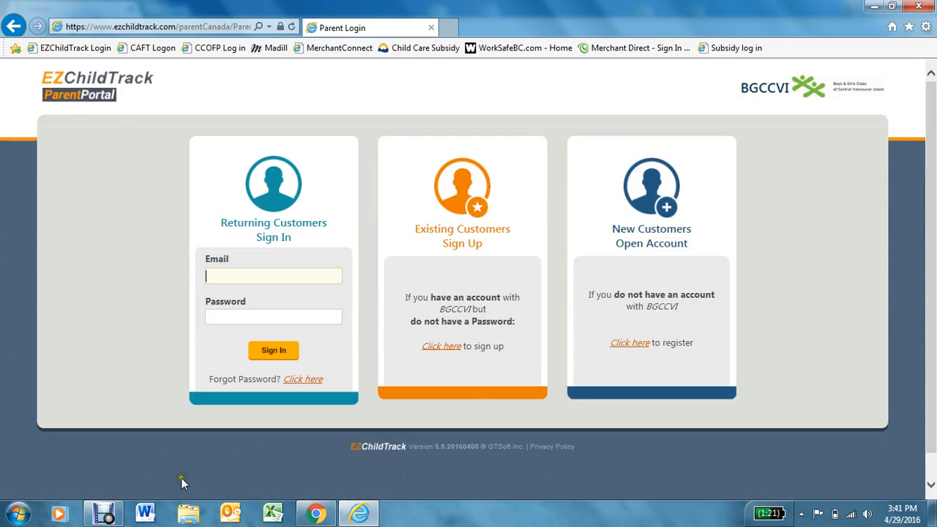
# - Bring up Debut Professional and pause the screen recording
pyautogui.click(104, 513)
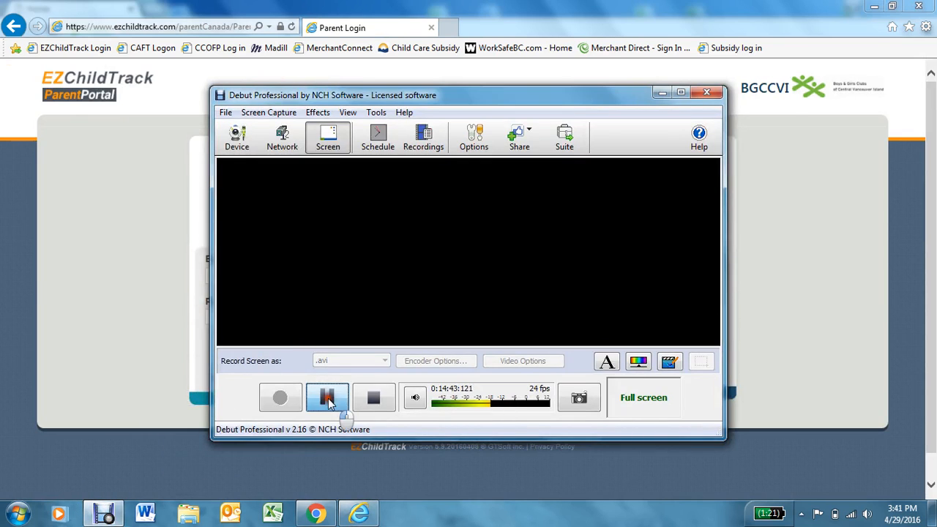
pyautogui.click(327, 399)
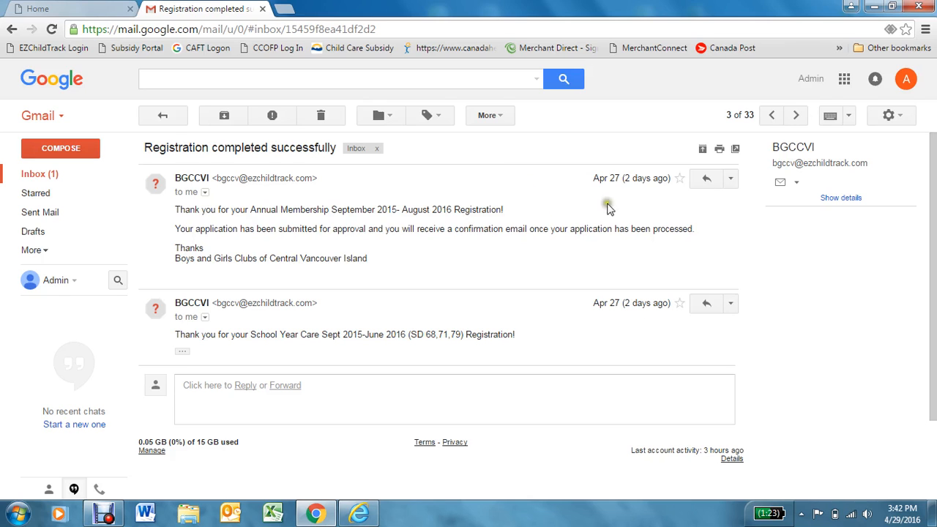
# - Review the registration emails, reading the Registration Sign Up login details, then return to the portal login
pyautogui.click(798, 119)
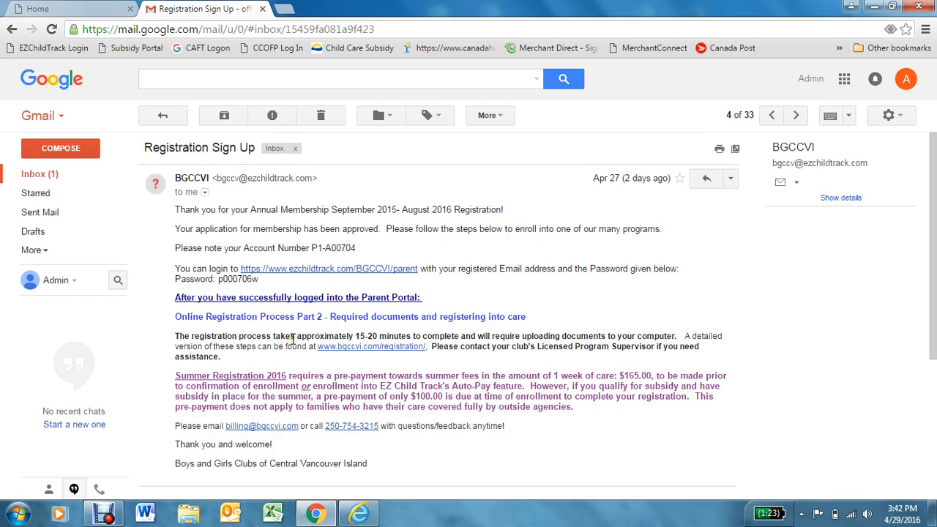
pyautogui.click(770, 115)
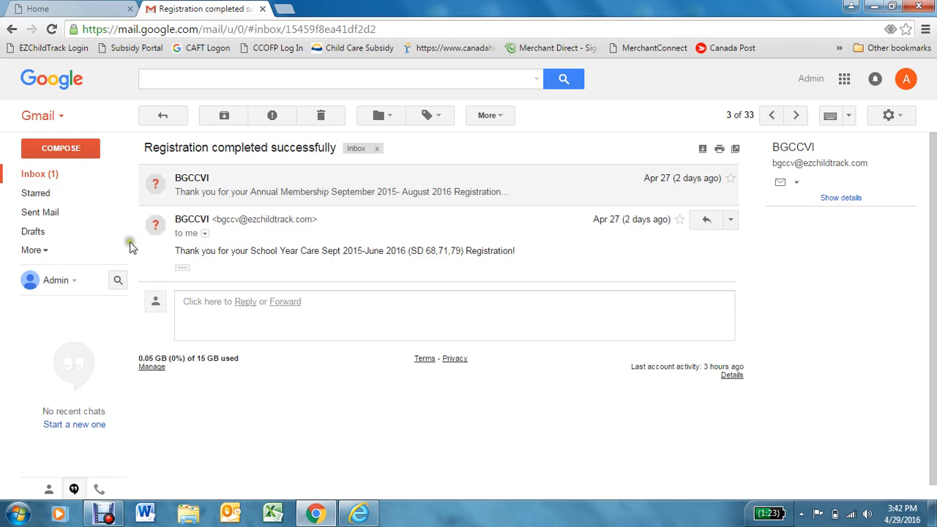
pyautogui.click(227, 189)
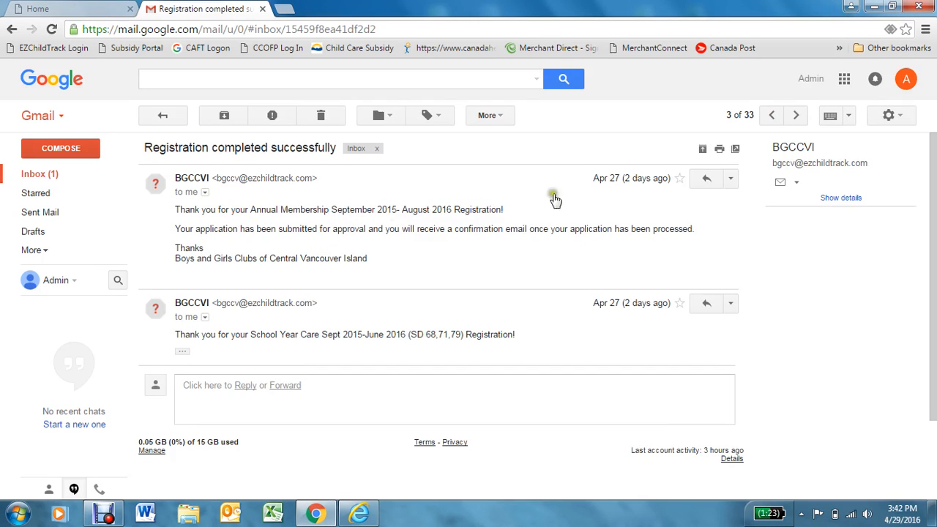
pyautogui.click(796, 115)
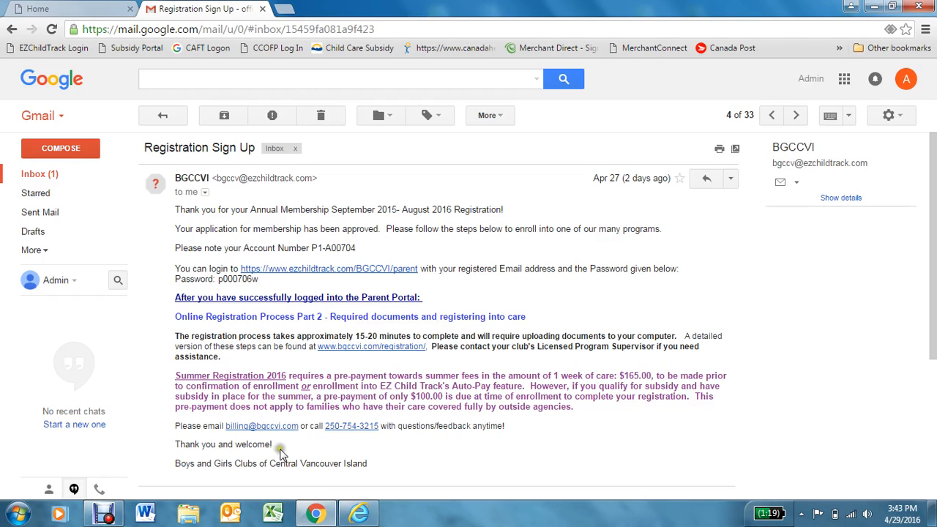
pyautogui.click(355, 515)
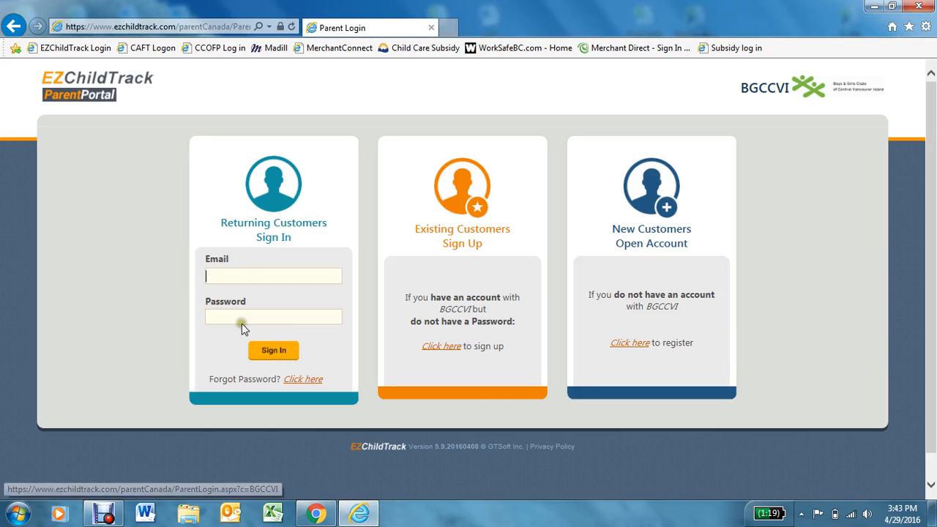
# - Sign in under Returning Customers with the parent's email and password, declining to save the password
pyautogui.click(249, 279)
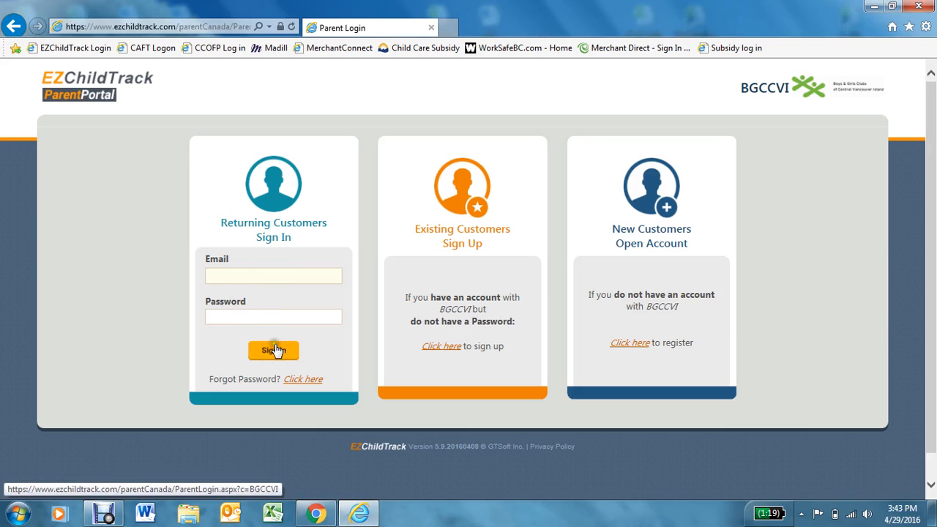
pyautogui.click(107, 518)
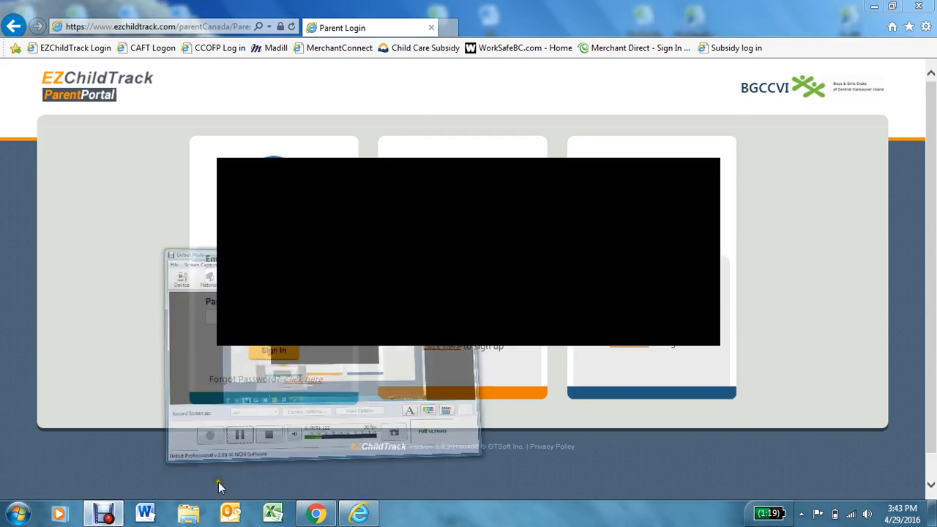
pyautogui.click(324, 402)
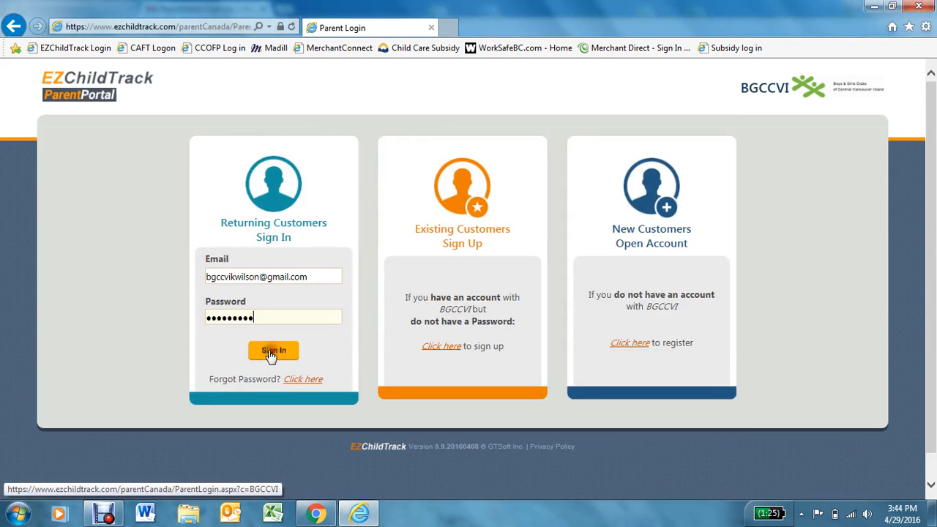
pyautogui.click(271, 354)
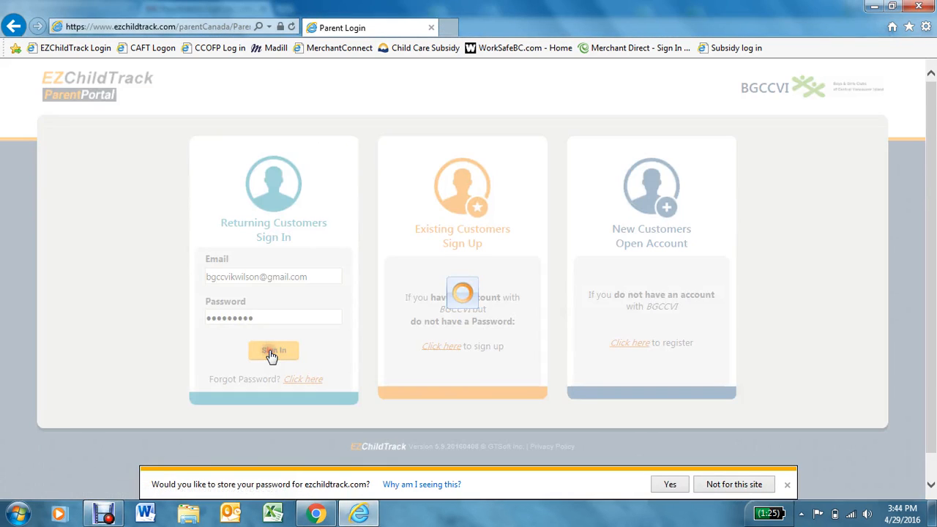
pyautogui.click(746, 484)
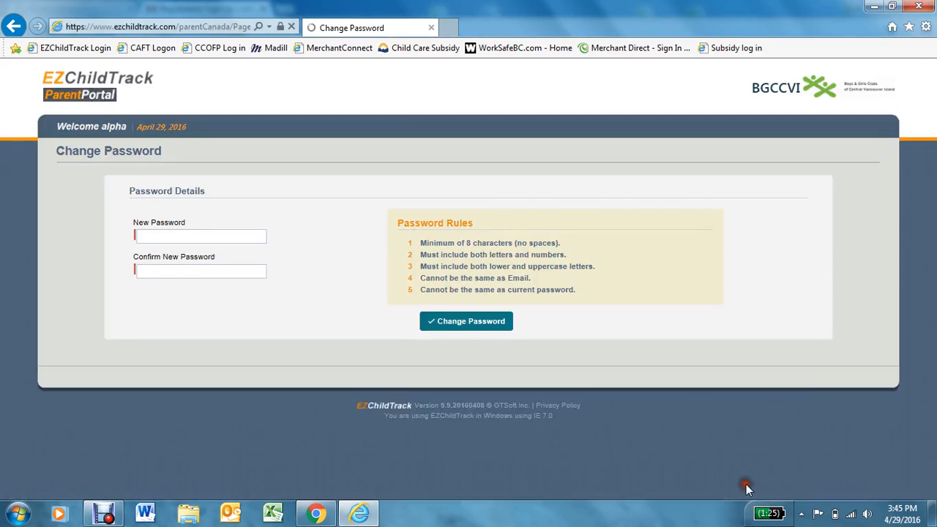
# - Enter and confirm a new account password, then save it
pyautogui.click(192, 235)
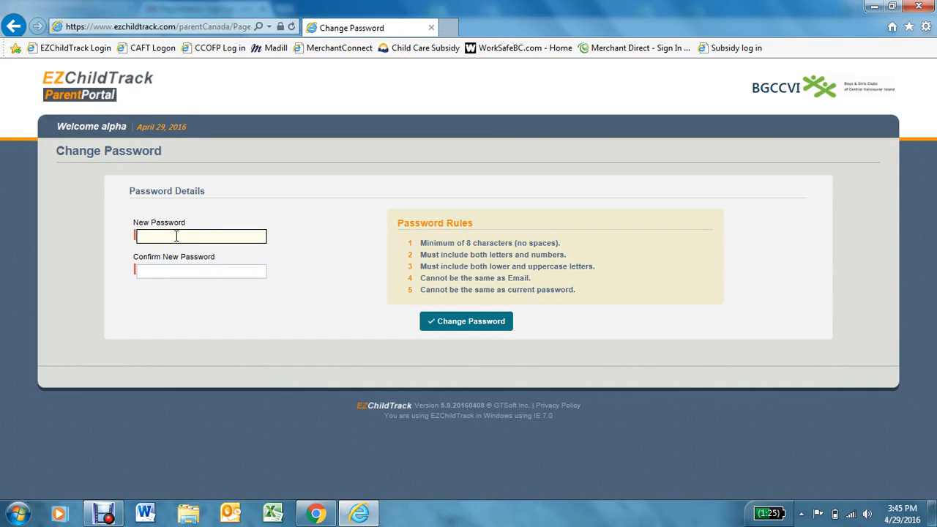
pyautogui.write('•••••••')
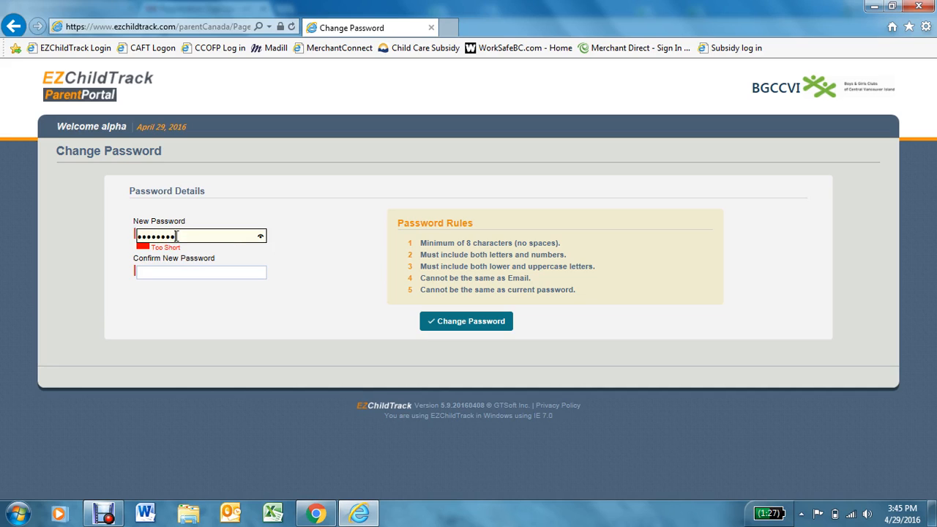
pyautogui.write('•')
pyautogui.click(175, 273)
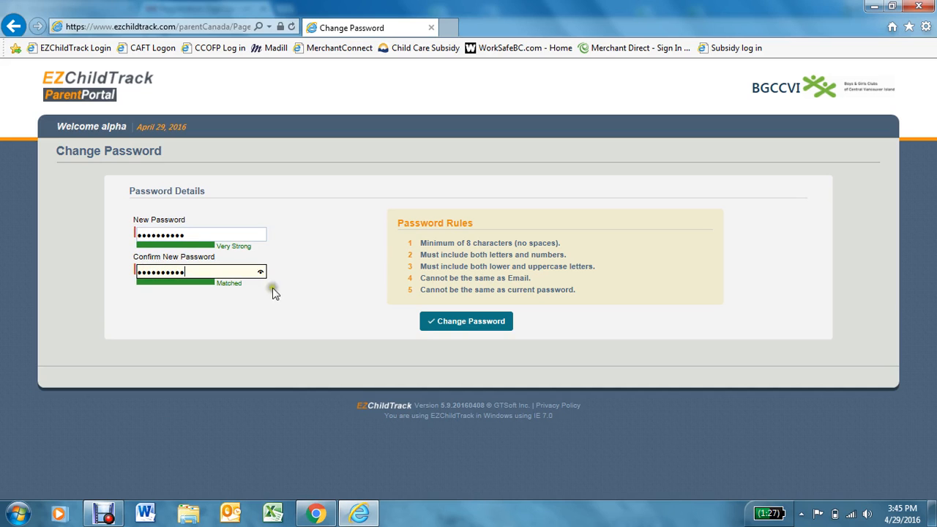
pyautogui.click(455, 323)
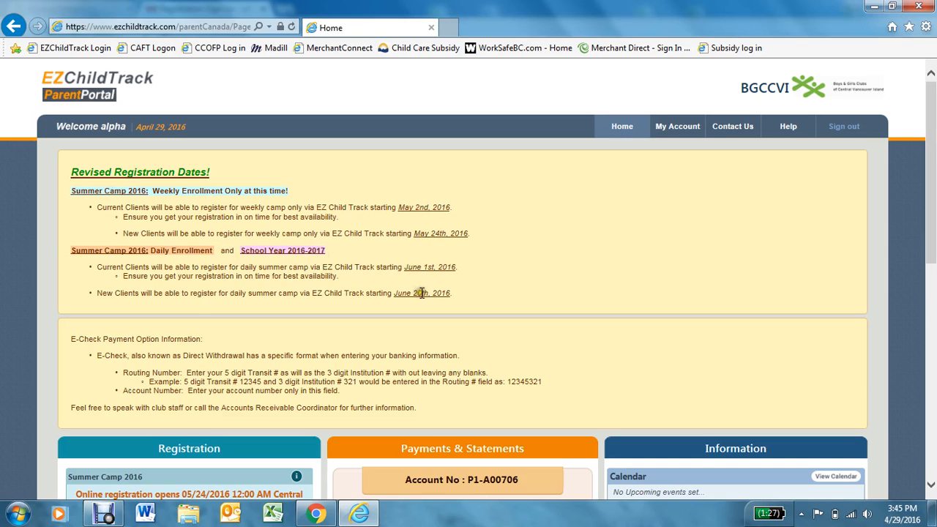
# - Open the Program Details for School Year Care Sep 2015-Jun 2016 (SD 84 Nanaimo) at Fifth Street Club
pyautogui.scroll(-3, 414, 287)
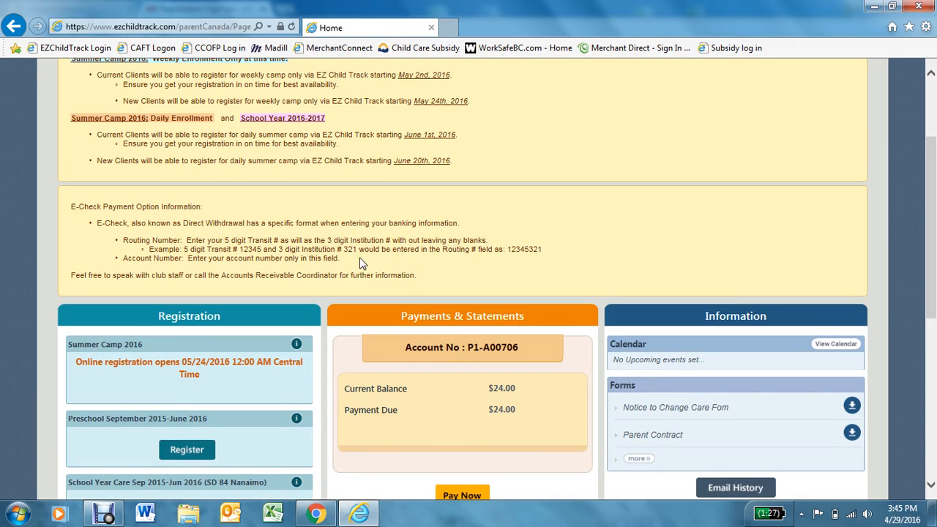
pyautogui.scroll(-5, 356, 262)
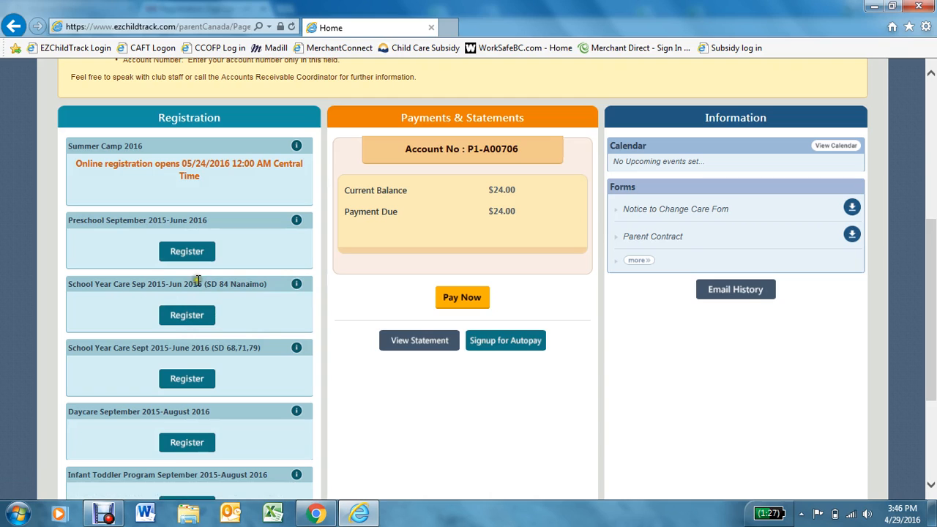
pyautogui.click(296, 285)
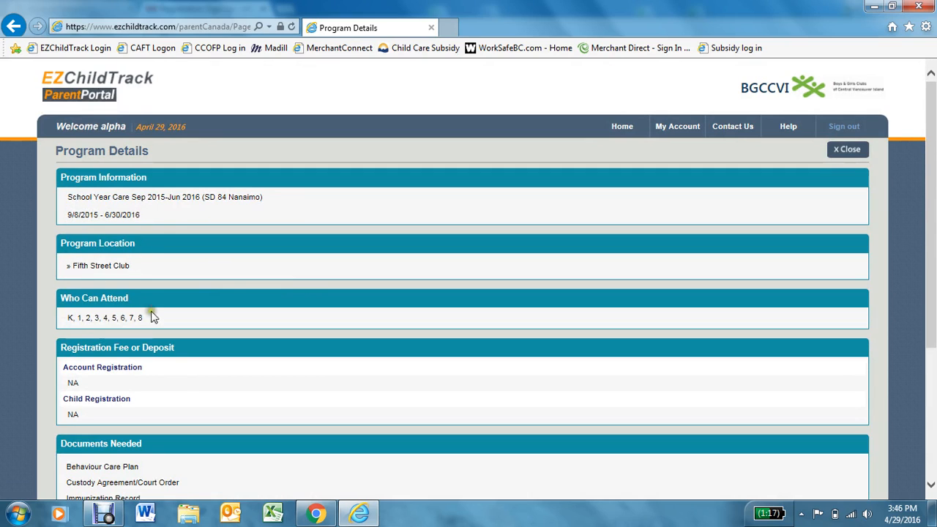
# - Close the School Year Care program details and return to the Registration panel on Home
pyautogui.scroll(-3, 117, 322)
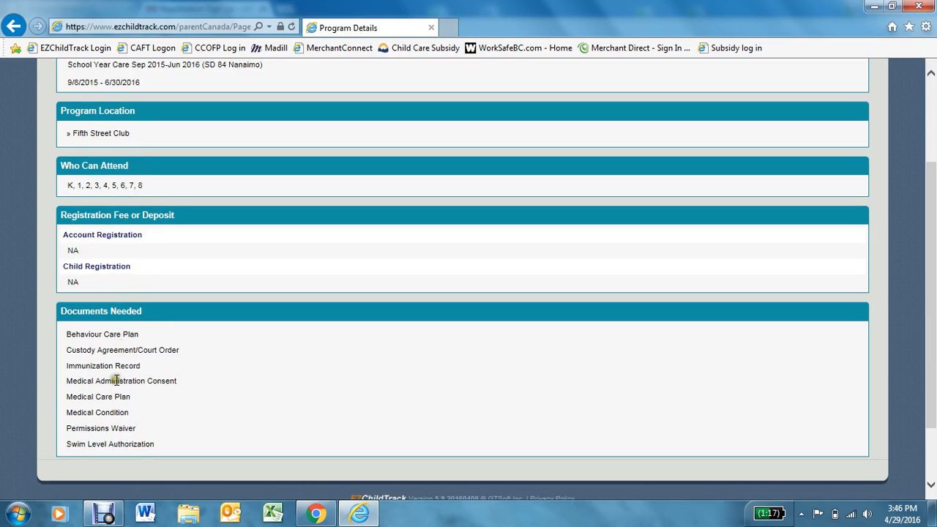
pyautogui.scroll(3, 194, 387)
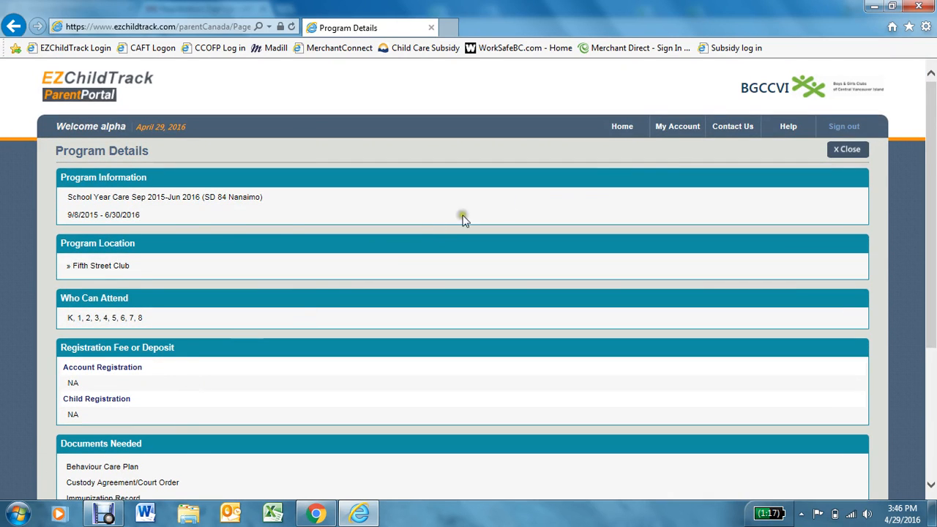
pyautogui.click(849, 150)
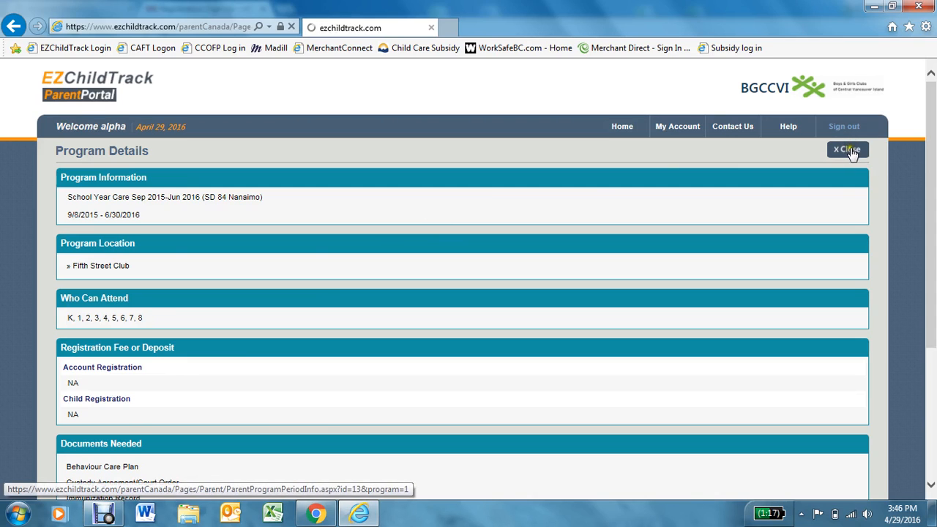
pyautogui.scroll(-5, 173, 339)
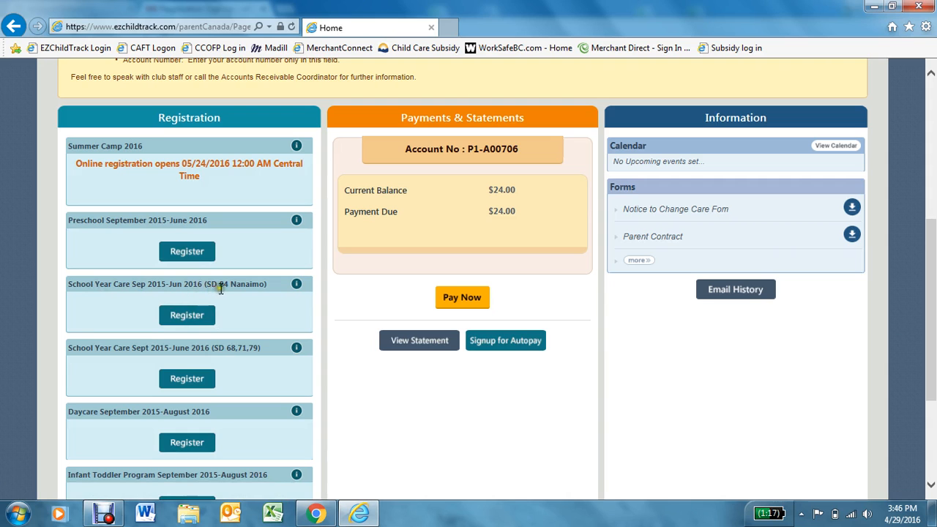
# - Start registering for School Year Care SD 84 Nanaimo, reviewing the online registration instructions
pyautogui.click(186, 316)
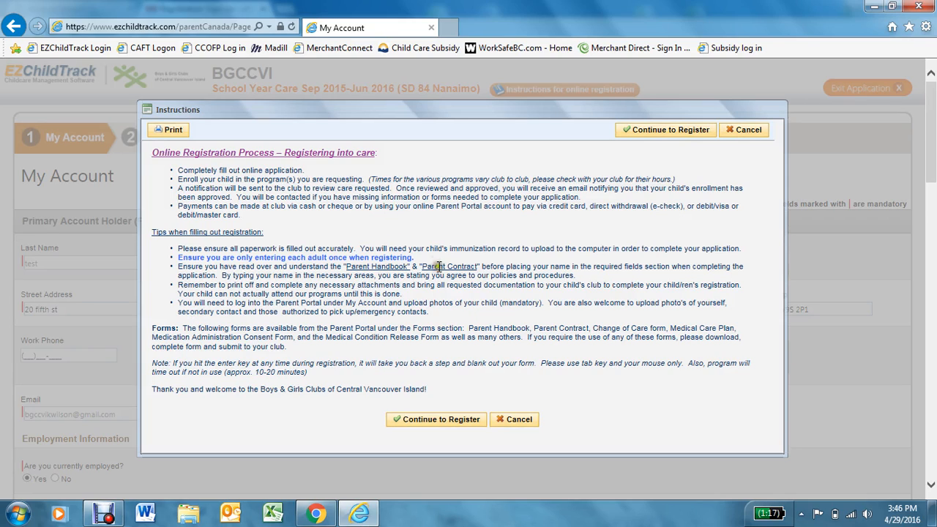
pyautogui.click(440, 423)
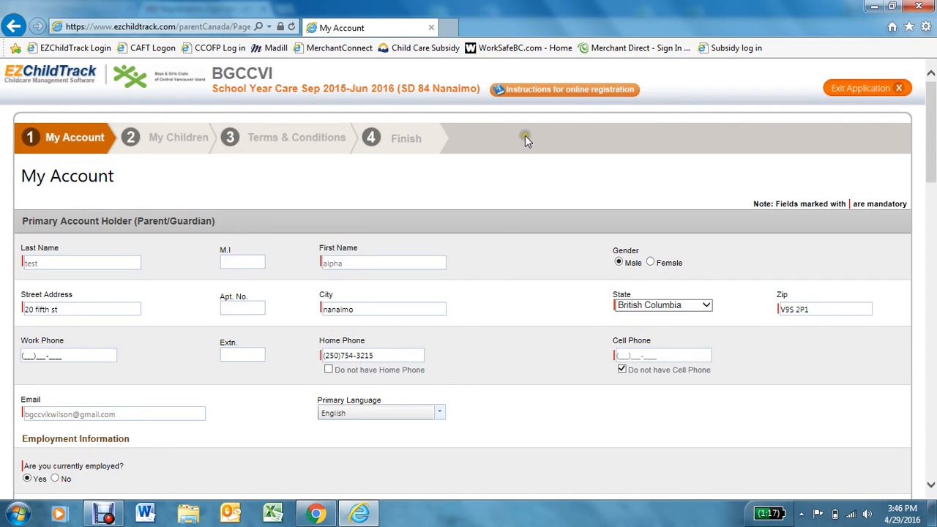
pyautogui.click(537, 92)
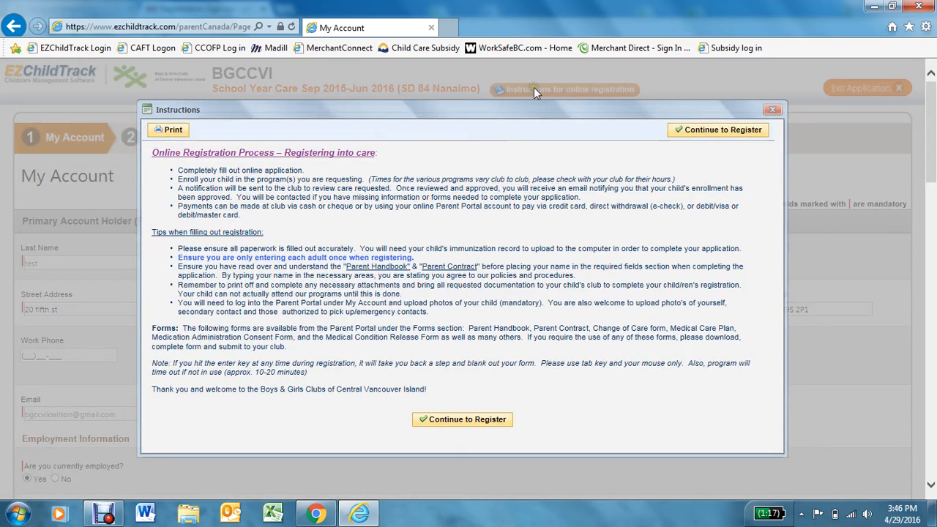
pyautogui.click(700, 132)
# - Review the My Account details and advance to the My Children step
pyautogui.scroll(-3, 661, 220)
pyautogui.scroll(-10, 661, 223)
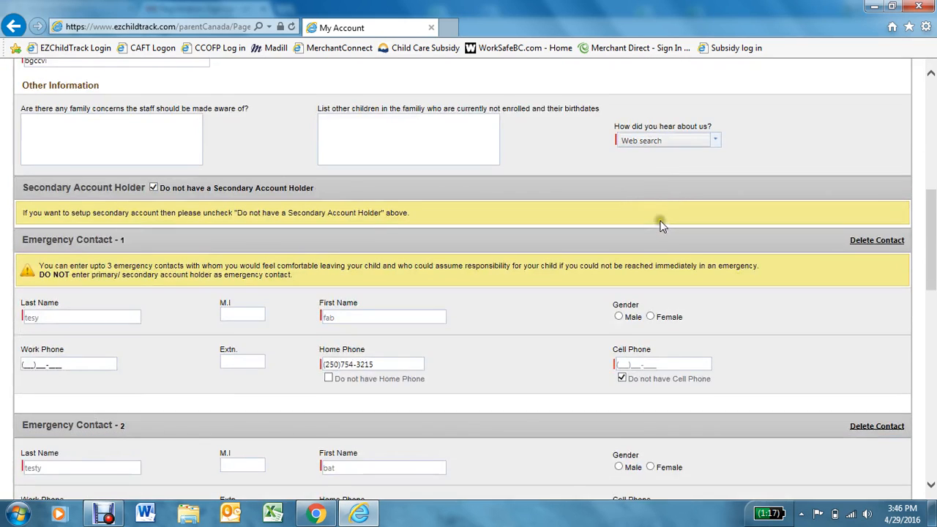
pyautogui.scroll(-1, 640, 228)
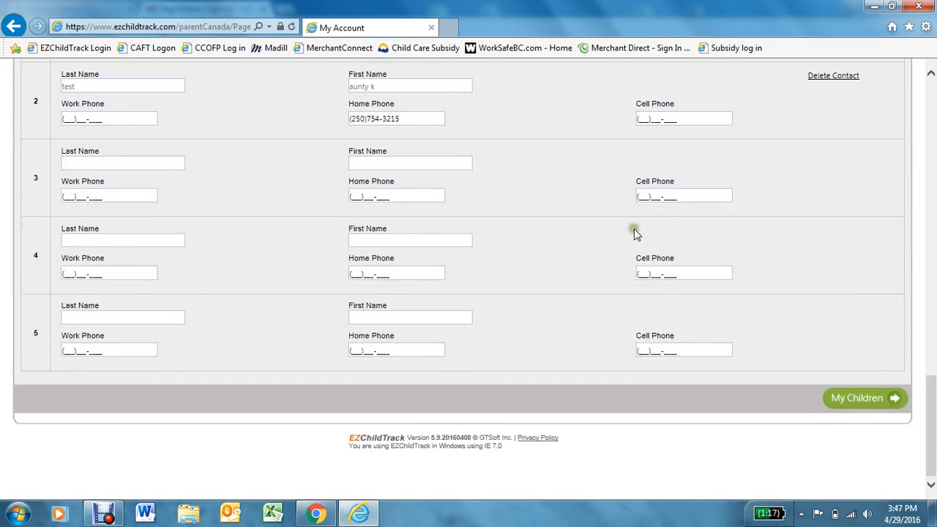
pyautogui.click(865, 405)
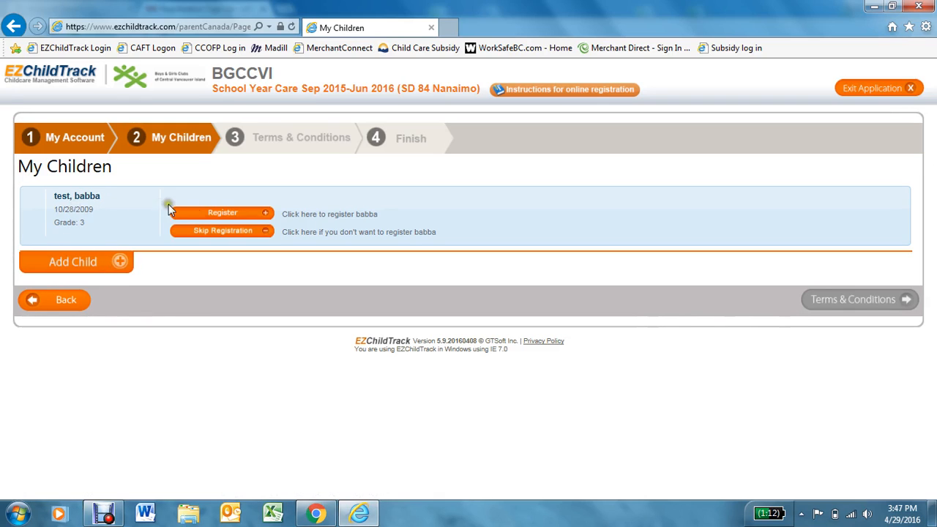
# - Register the grade 3 child for the program and change the allergy entry to 'pollen, rice'
pyautogui.click(223, 214)
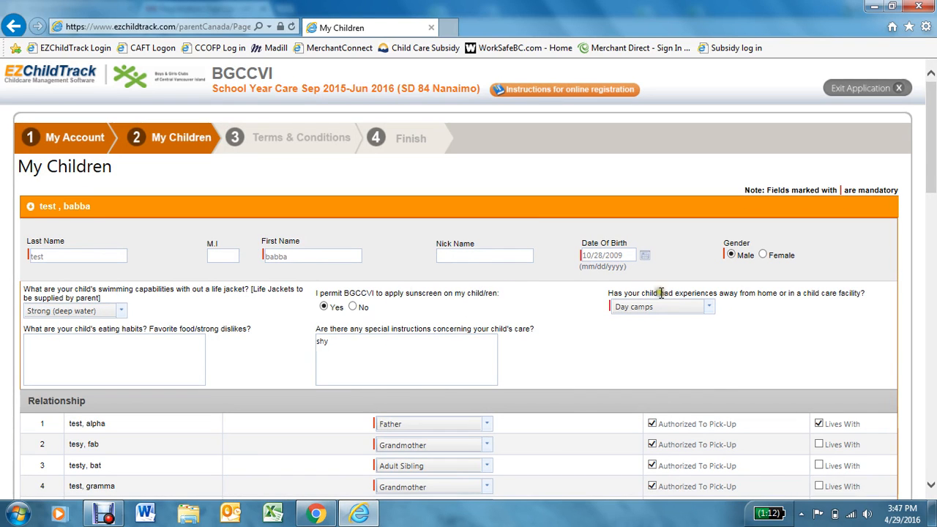
pyautogui.scroll(-6, 651, 297)
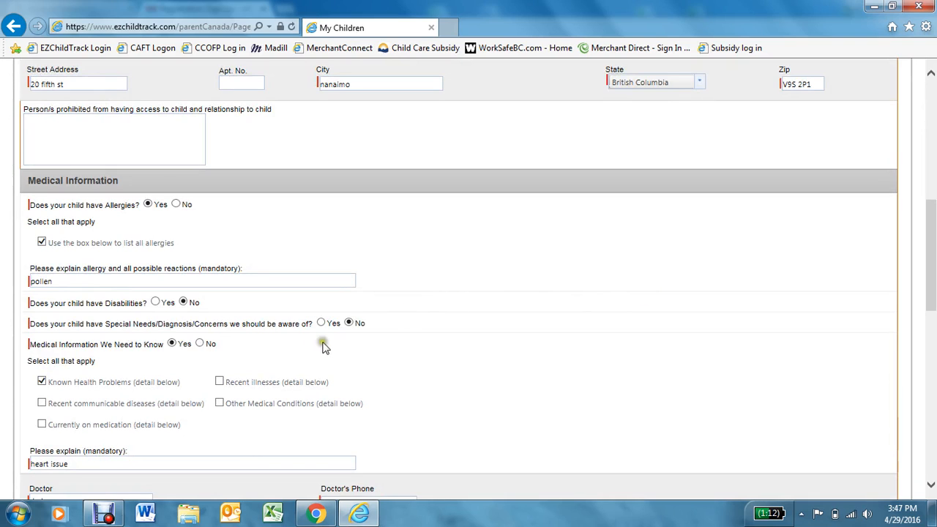
pyautogui.click(76, 281)
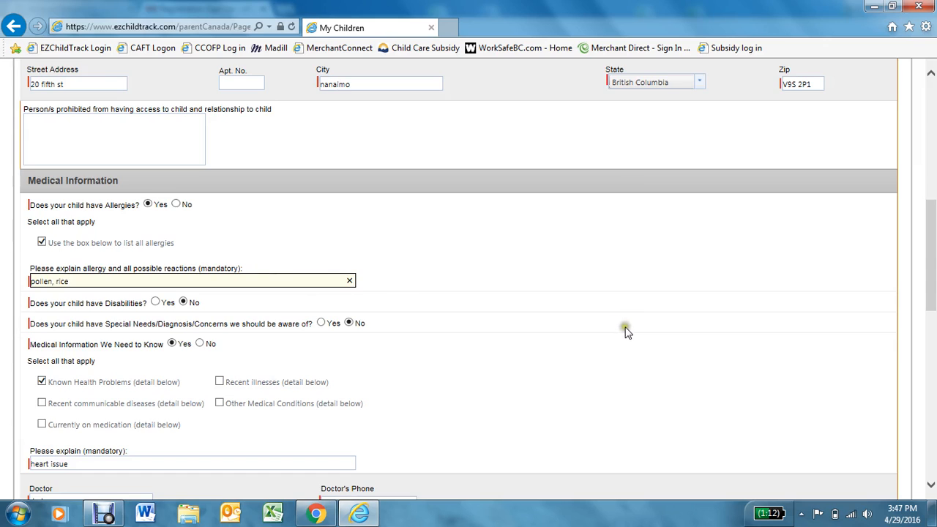
# - Save the child's details with Save & Enroll Child to open the Enrollment section
pyautogui.scroll(-3, 628, 317)
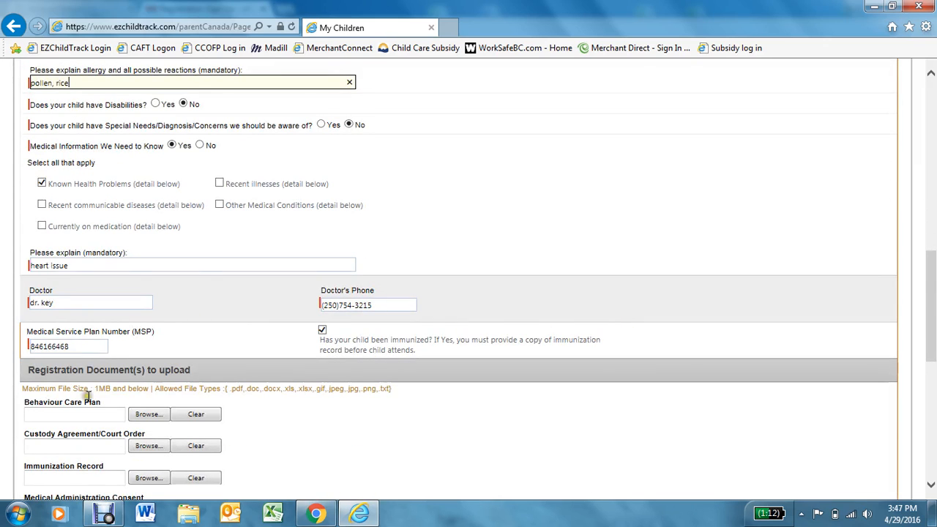
pyautogui.scroll(-3, 128, 406)
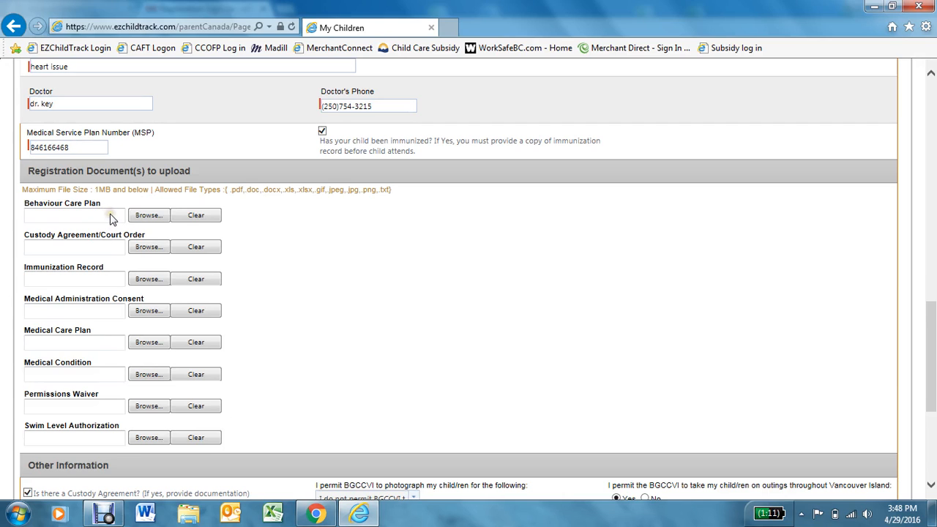
pyautogui.scroll(-3, 416, 296)
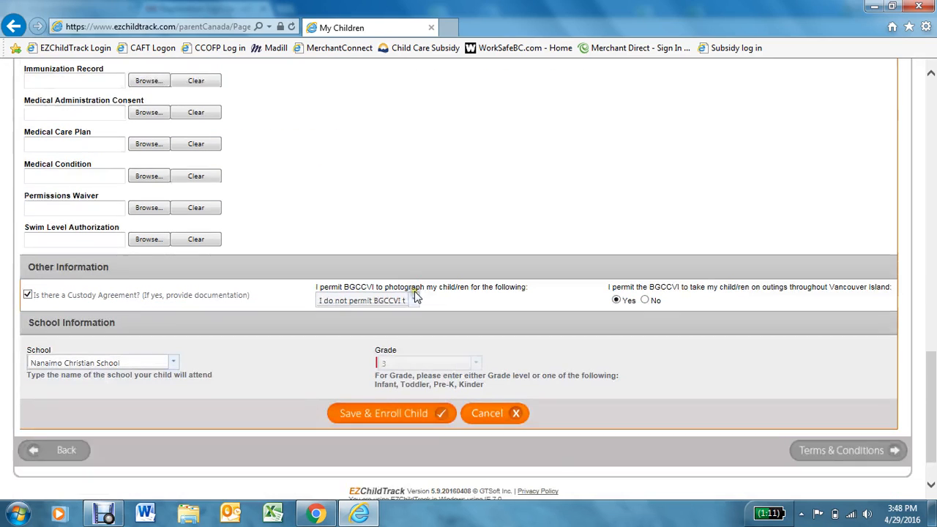
pyautogui.scroll(-1, 414, 295)
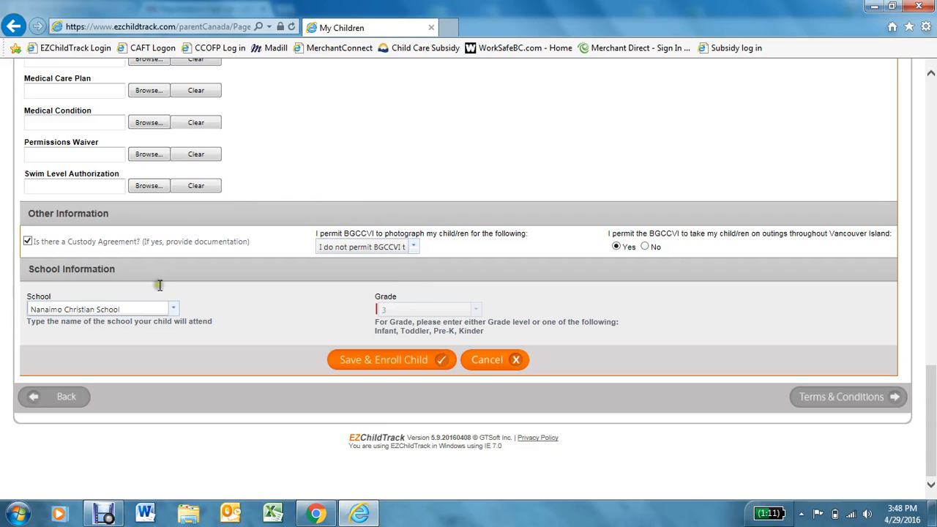
pyautogui.click(410, 363)
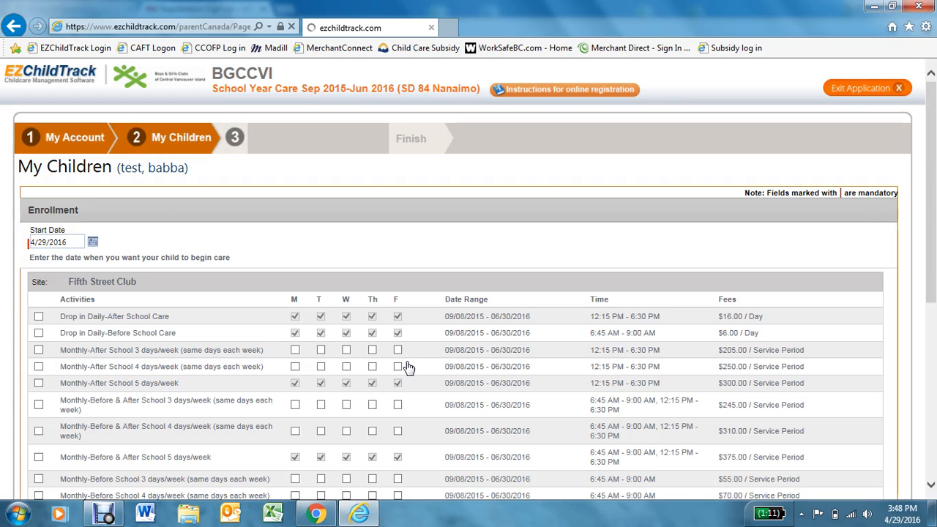
# - Set the enrollment start date to 5/16/2016
pyautogui.scroll(-2, 396, 366)
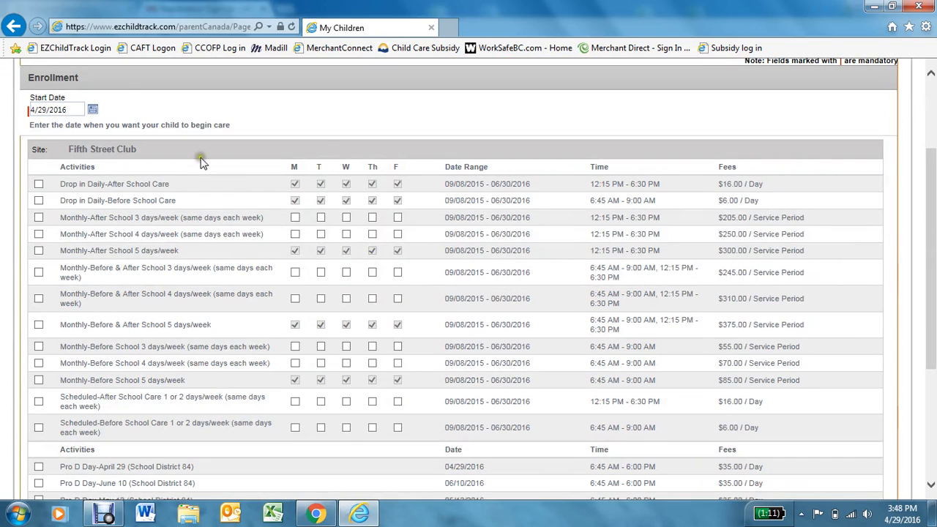
pyautogui.scroll(2, 49, 141)
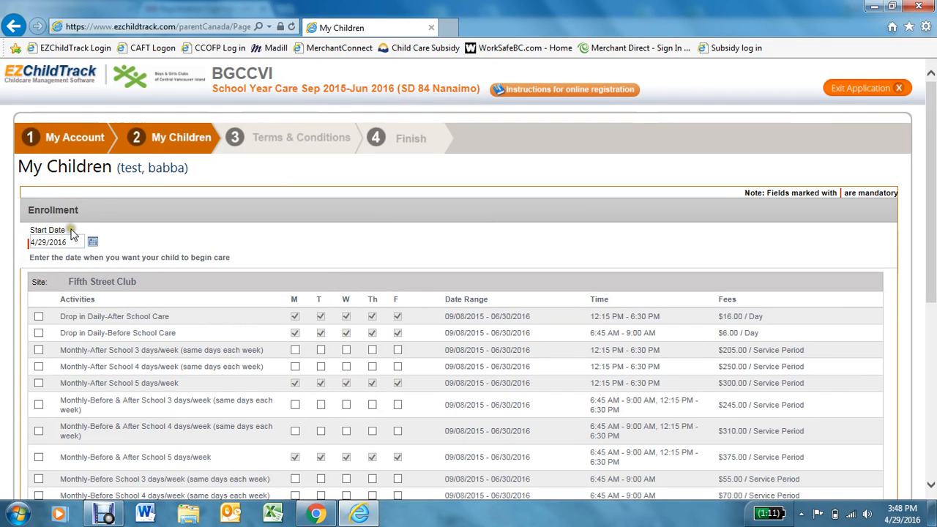
pyautogui.click(92, 241)
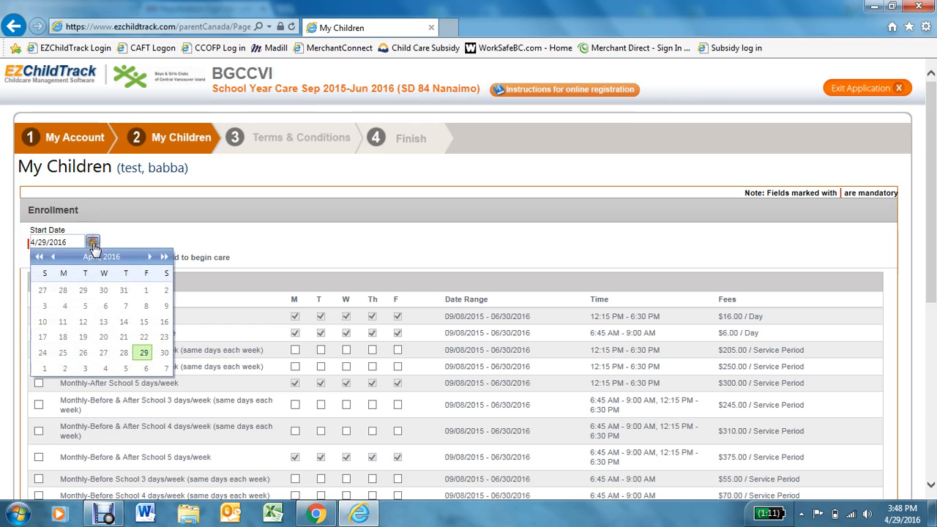
pyautogui.click(151, 258)
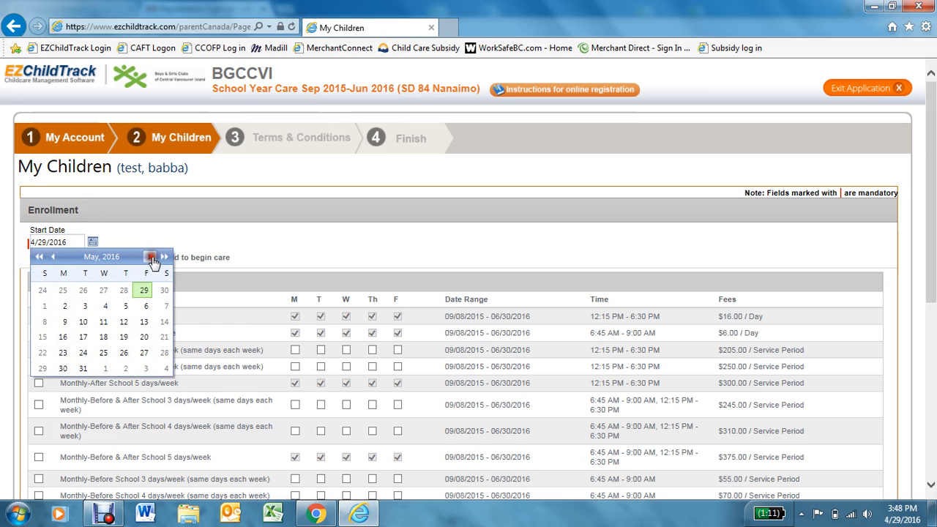
pyautogui.click(64, 338)
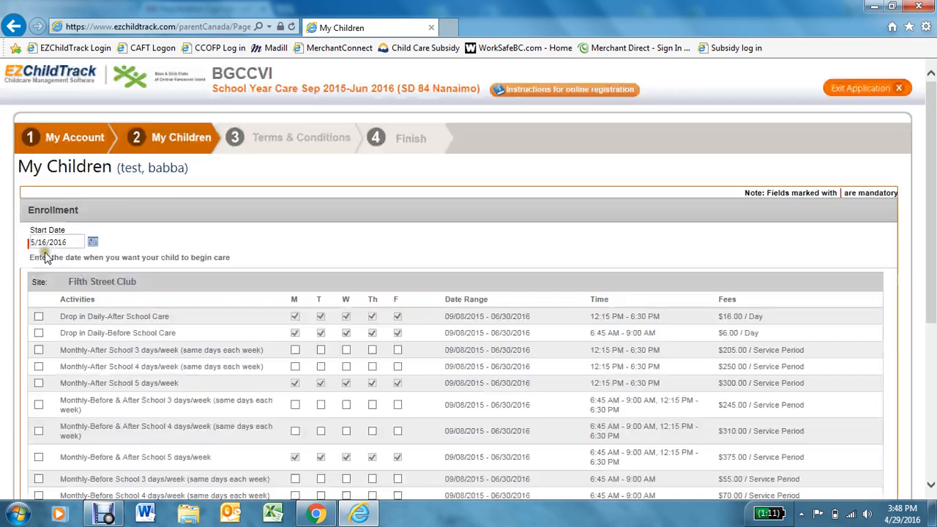
# - Try the Monthly-After School 4 days/week plan with Mon, Wed, Thu, Fri, then clear it
pyautogui.scroll(-1, 206, 253)
pyautogui.scroll(-2, 208, 253)
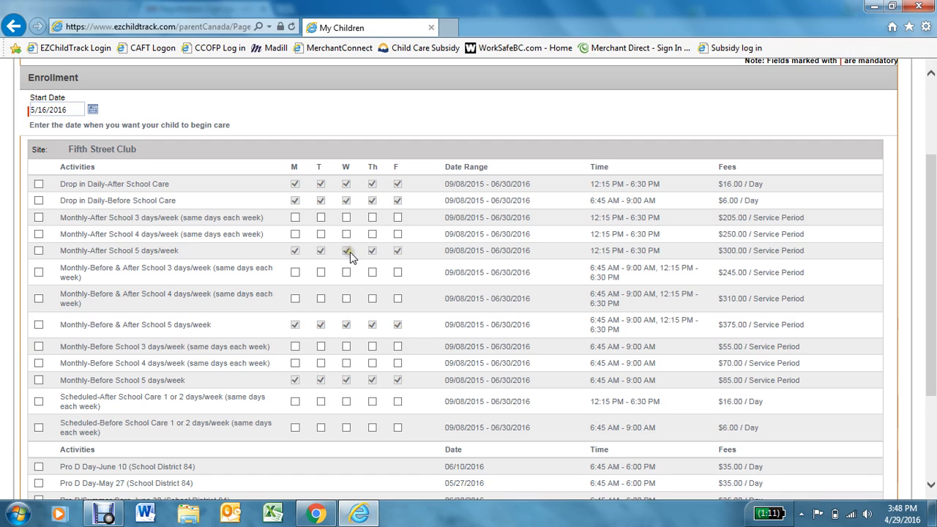
pyautogui.click(384, 252)
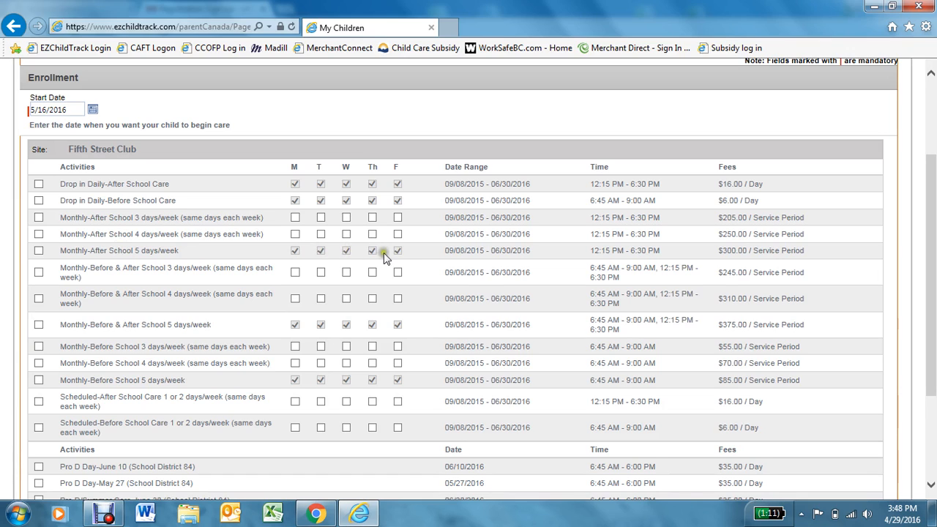
pyautogui.click(39, 234)
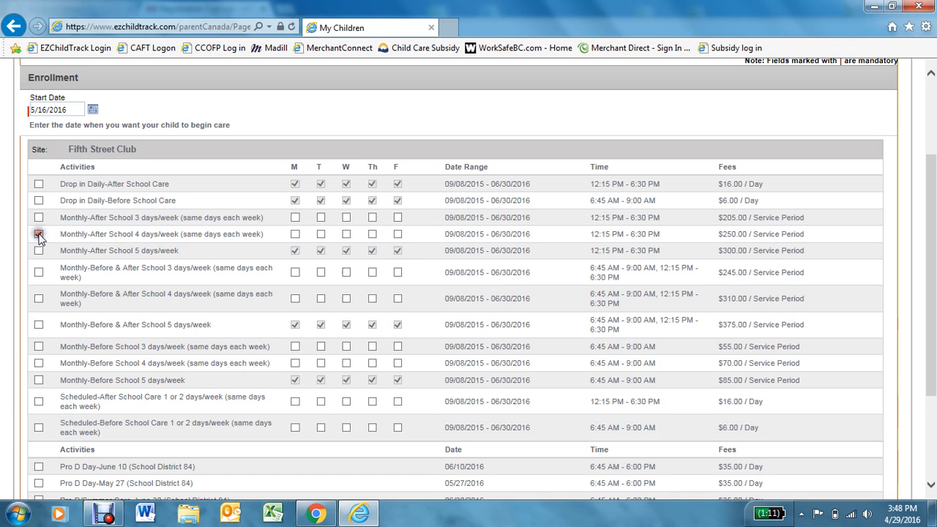
pyautogui.click(294, 234)
pyautogui.click(344, 234)
pyautogui.click(371, 235)
pyautogui.click(397, 235)
pyautogui.click(38, 234)
# - Add Pro D Day-May 27 to the enrollment and save it
pyautogui.scroll(-3, 209, 258)
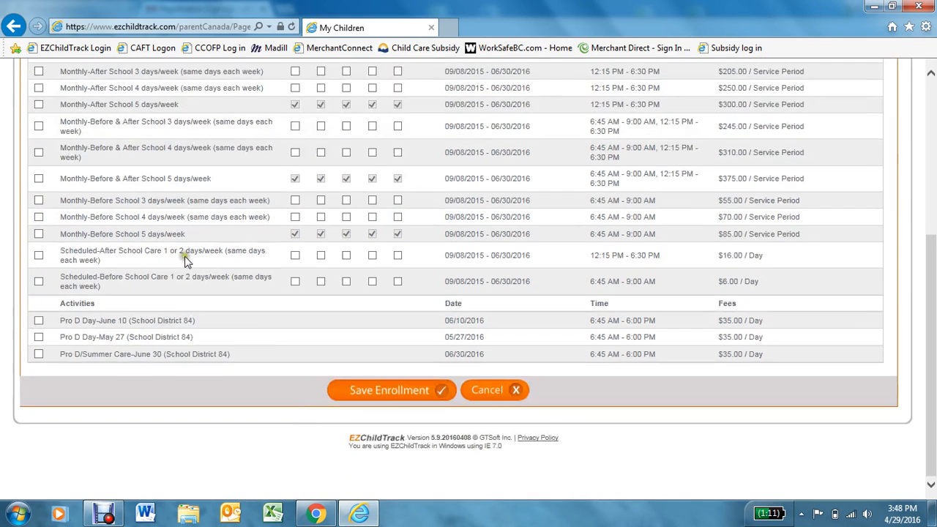
pyautogui.click(39, 337)
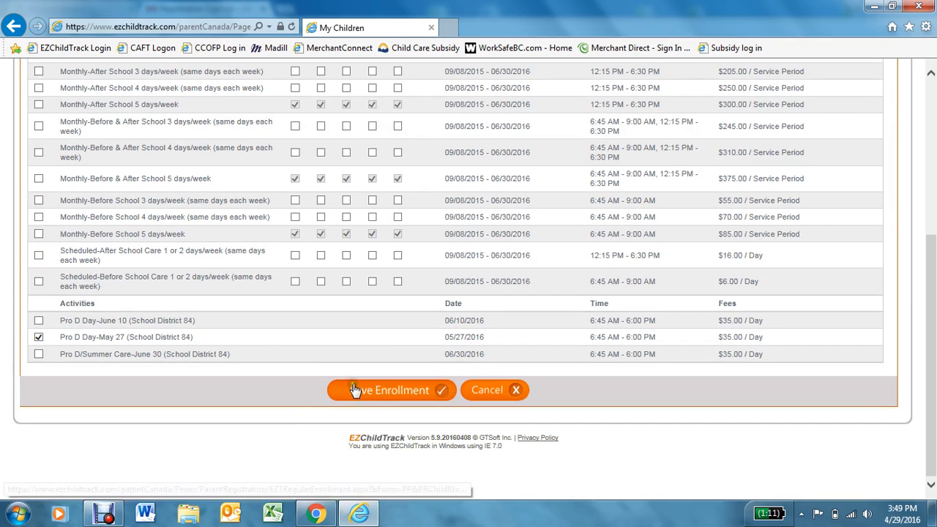
pyautogui.click(387, 393)
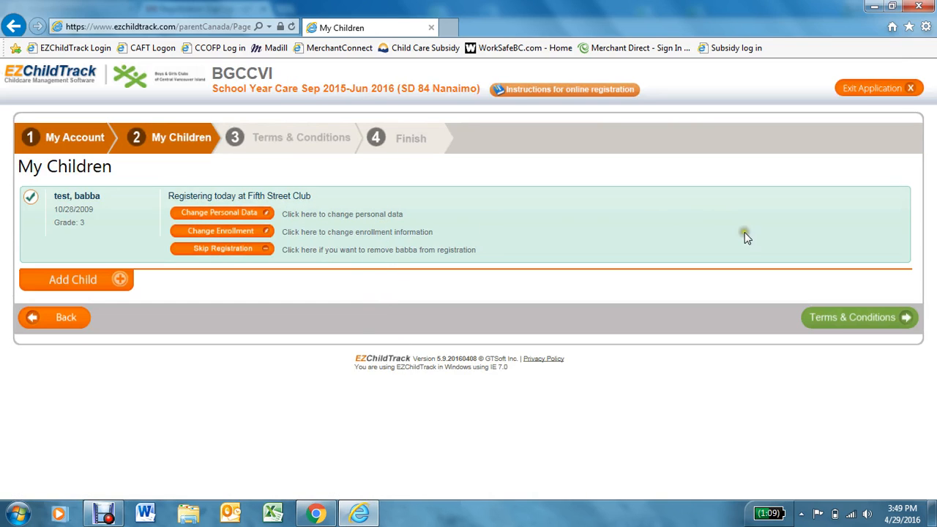
# - On the terms step, agree to Swim Level Authorization, Permissions, Parent Contract and Parent Handbook
pyautogui.click(858, 322)
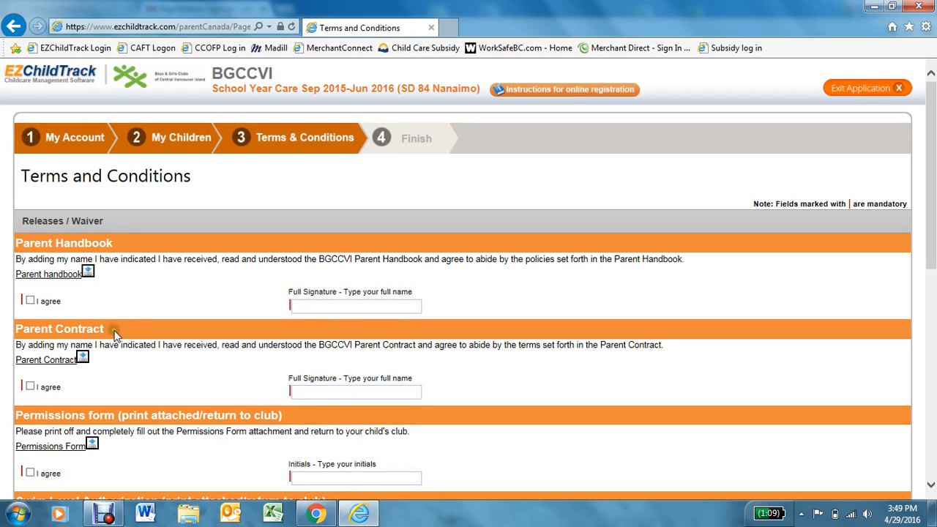
pyautogui.scroll(-2, 111, 327)
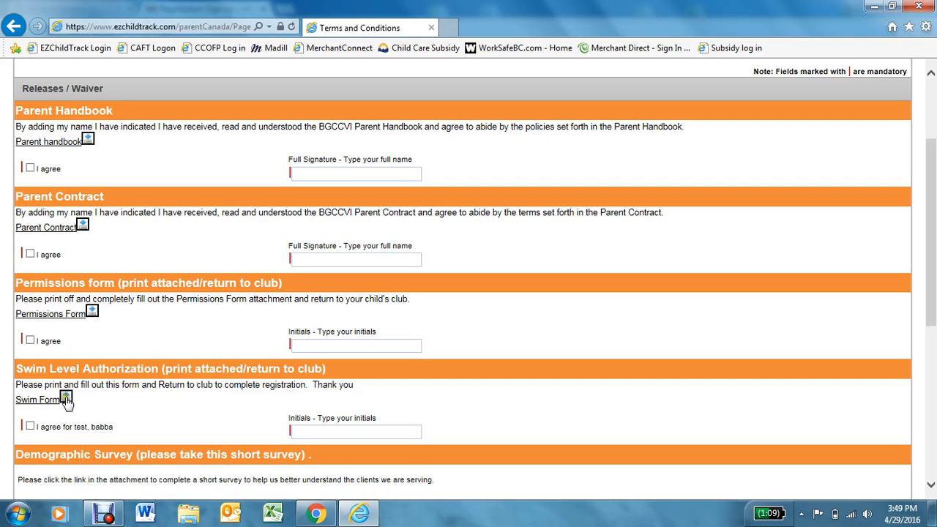
pyautogui.click(30, 426)
pyautogui.click(29, 341)
pyautogui.click(30, 254)
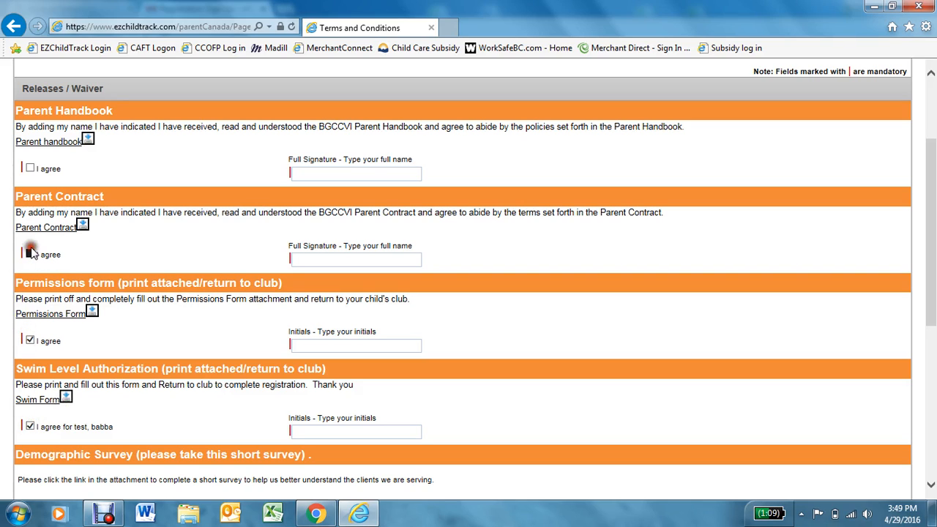
pyautogui.click(30, 168)
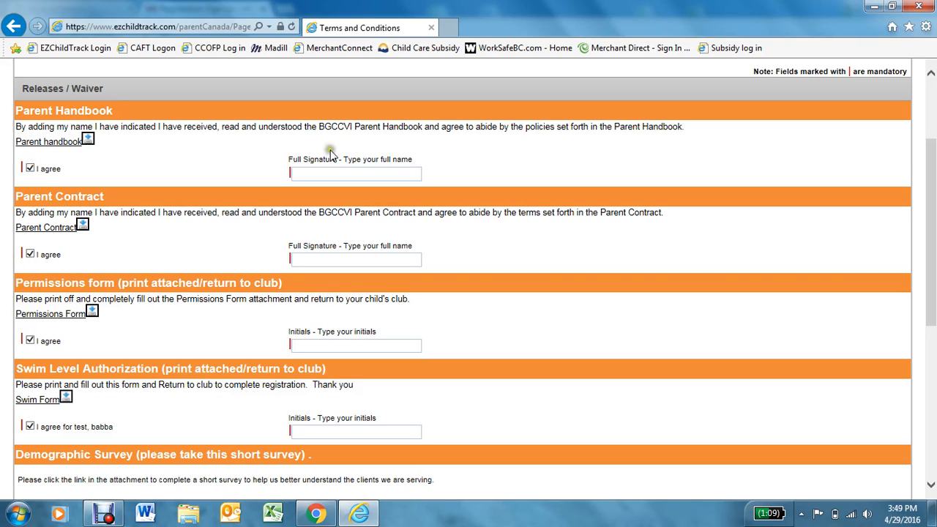
# - Enter full signatures for Parent Handbook and Parent Contract, and initials for Permissions and Swim
pyautogui.click(305, 351)
pyautogui.click(340, 174)
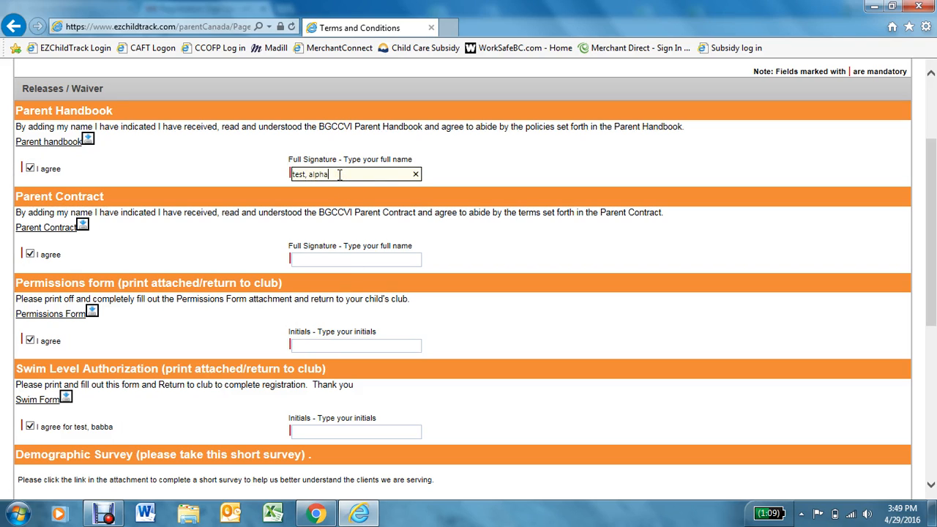
pyautogui.write('test, alpha')
pyautogui.press('Tab')
pyautogui.press('Tab')
pyautogui.press('Tab')
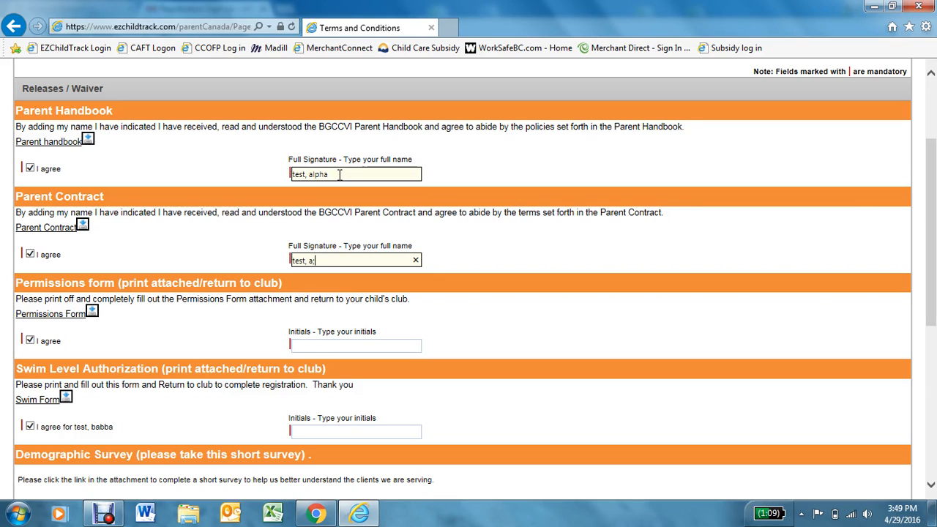
pyautogui.write('test, alpha')
pyautogui.press('Tab')
pyautogui.press('Tab')
pyautogui.press('Tab')
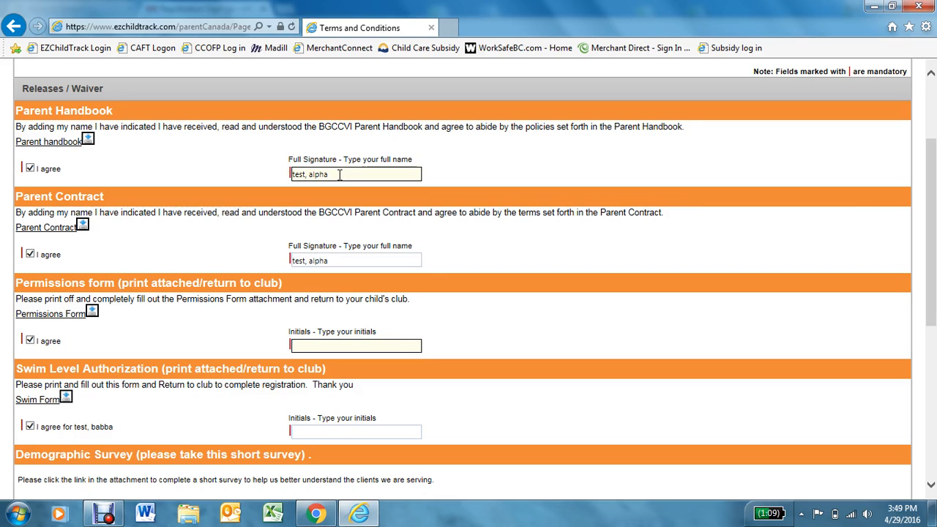
pyautogui.write('ta')
pyautogui.press('Tab')
pyautogui.press('Tab')
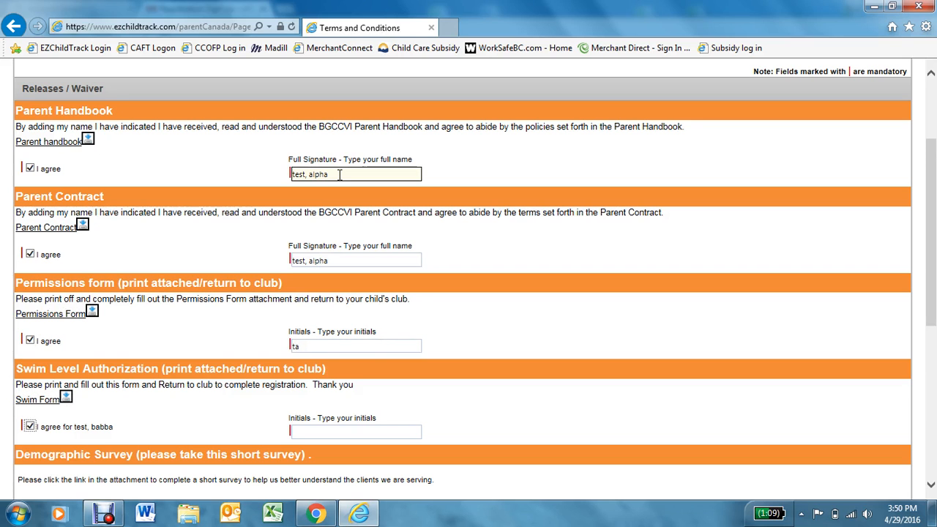
pyautogui.click(342, 429)
pyautogui.write('ta')
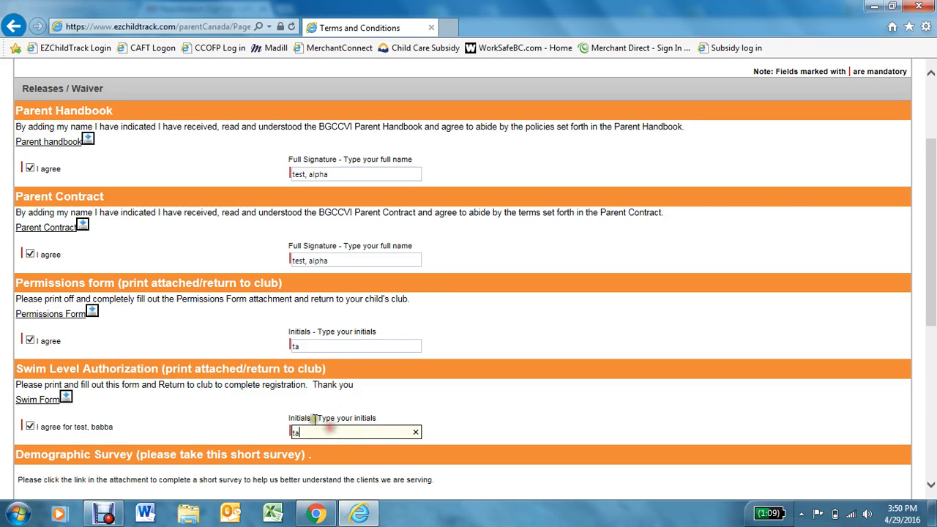
# - Agree to the Demographic Survey, enter the final acceptance initials, and submit the application
pyautogui.scroll(-1, 316, 416)
pyautogui.scroll(-2, 316, 415)
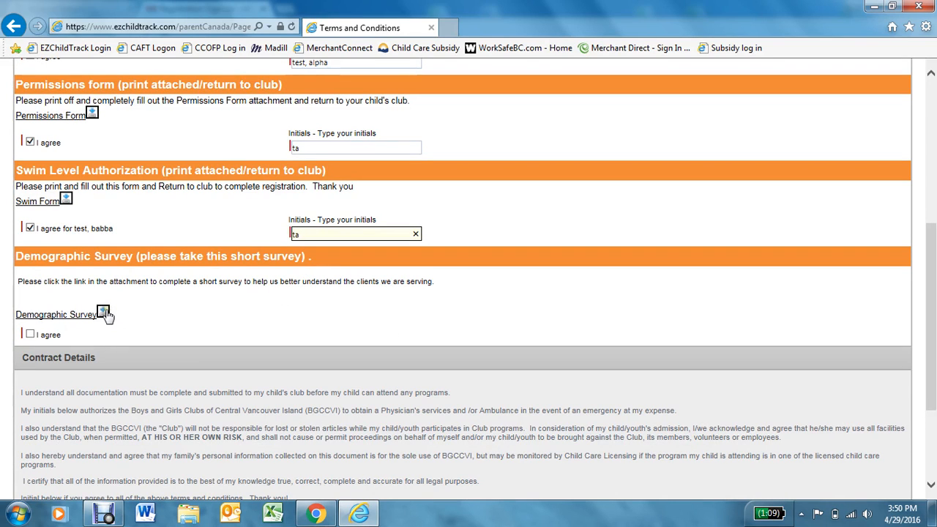
pyautogui.click(30, 335)
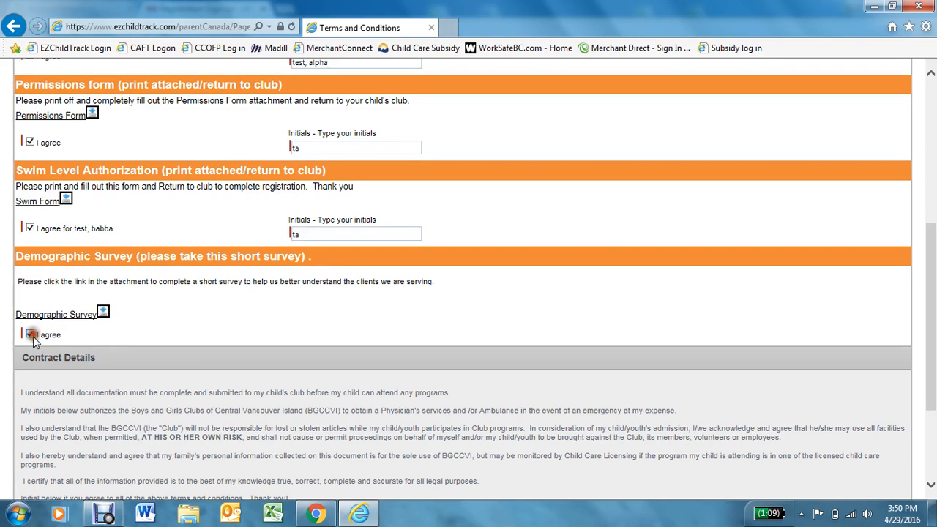
pyautogui.scroll(-3, 274, 312)
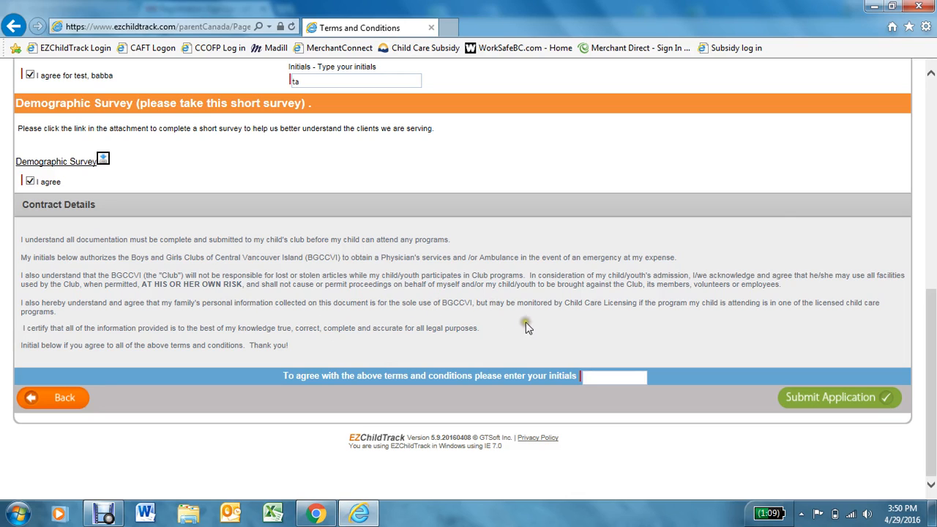
pyautogui.click(617, 377)
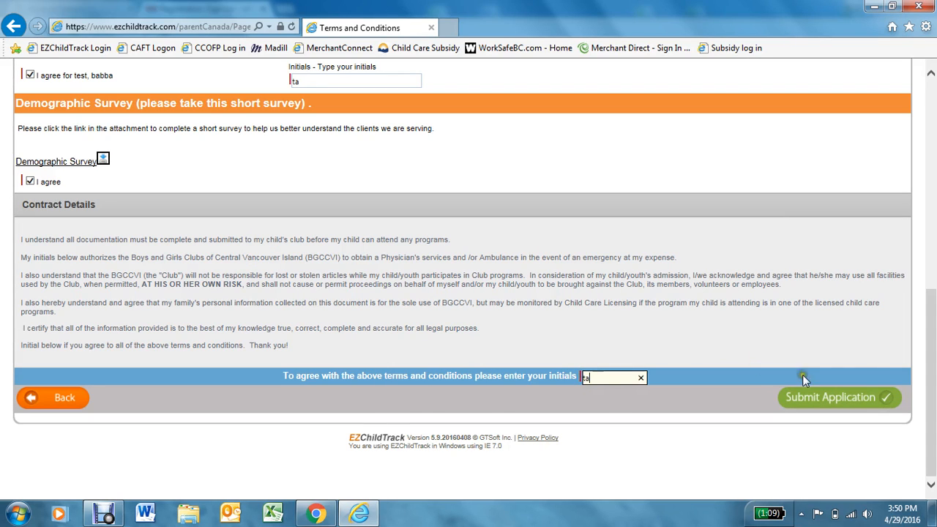
pyautogui.click(845, 400)
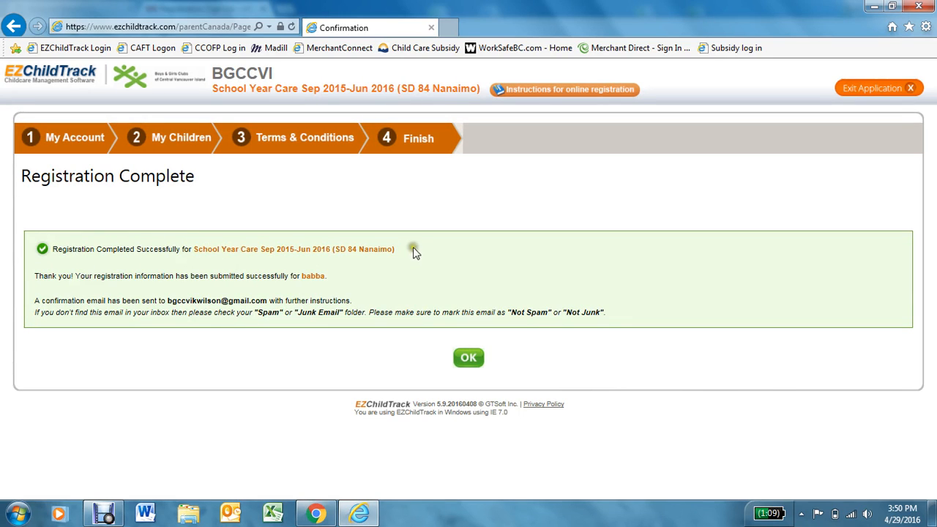
# - Dismiss the registration confirmation and return to Home showing the program Pending for Approval
pyautogui.click(470, 358)
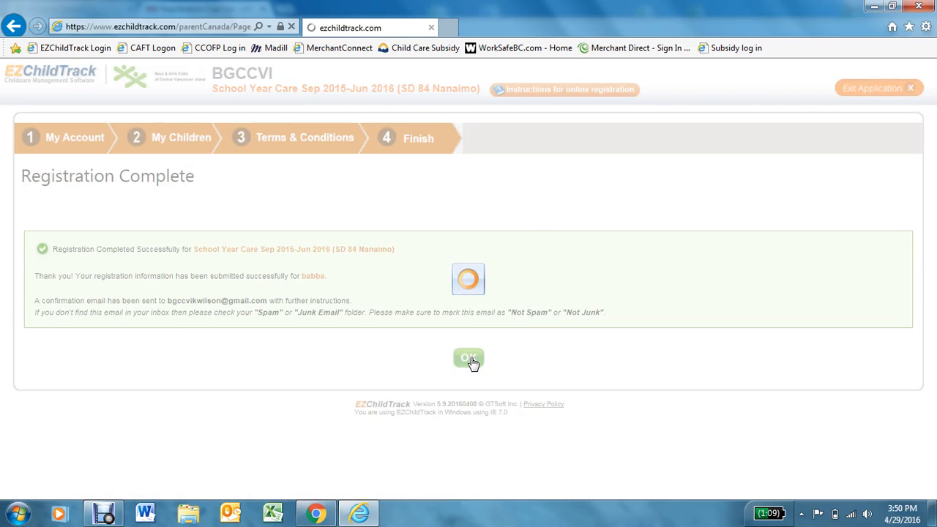
pyautogui.scroll(-3, 483, 320)
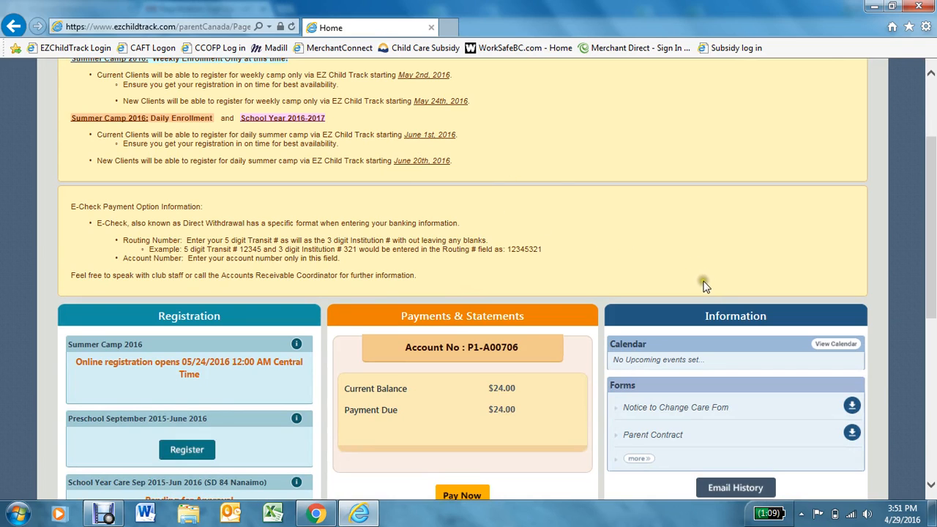
pyautogui.scroll(-1, 696, 390)
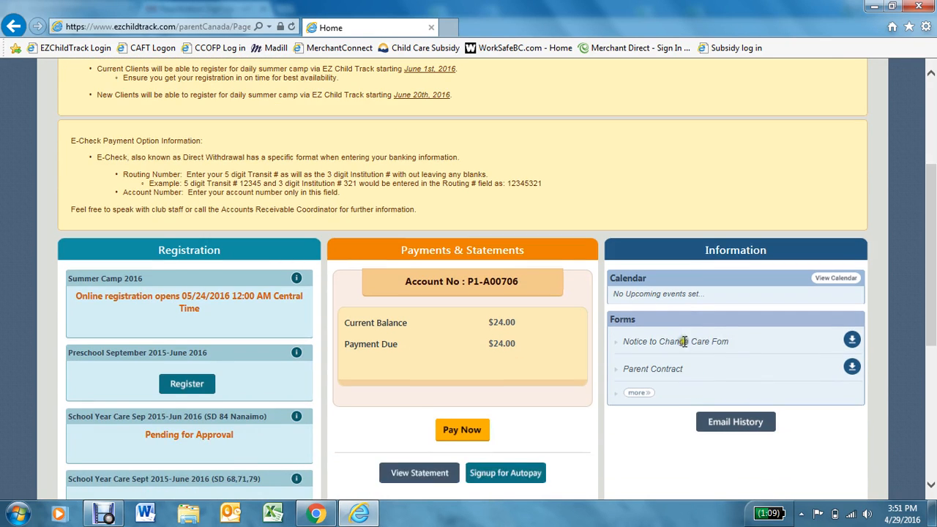
# - Expand the Forms box to the full list of downloadable forms and browse it
pyautogui.click(639, 395)
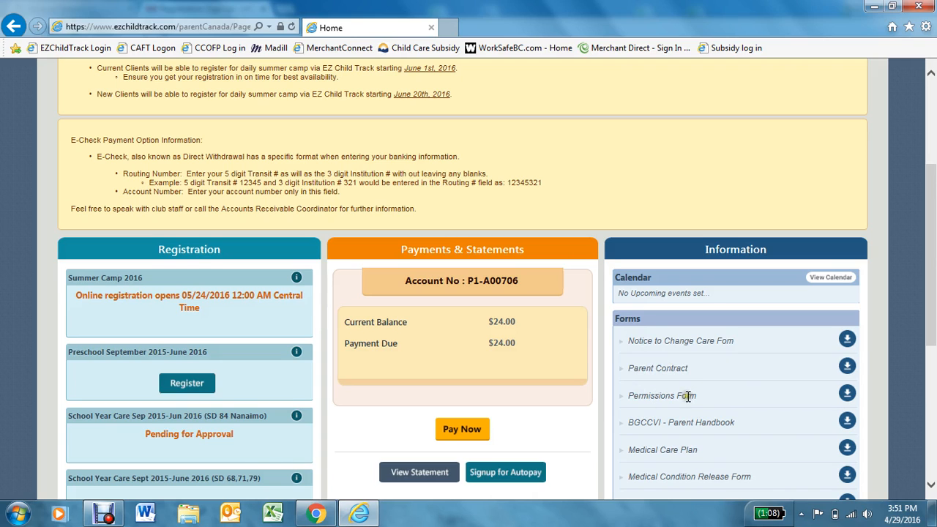
pyautogui.scroll(-3, 683, 395)
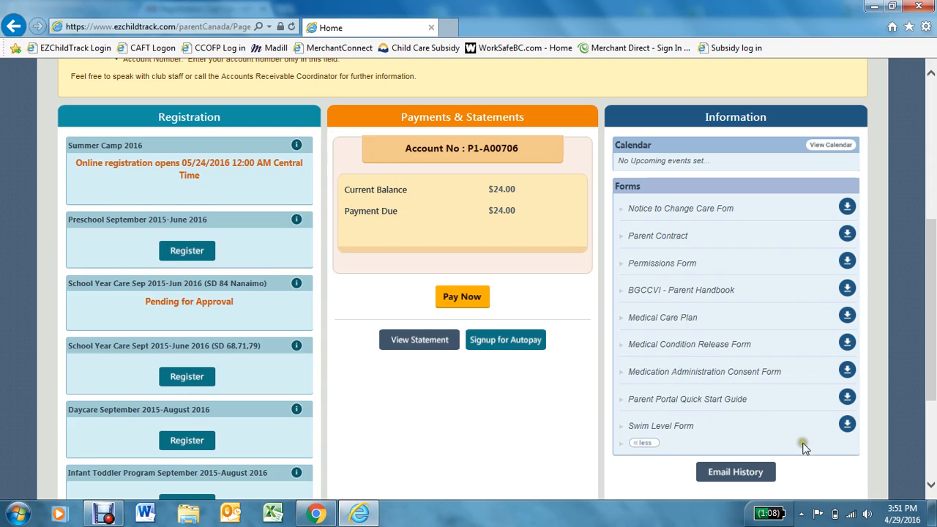
pyautogui.scroll(-1, 732, 461)
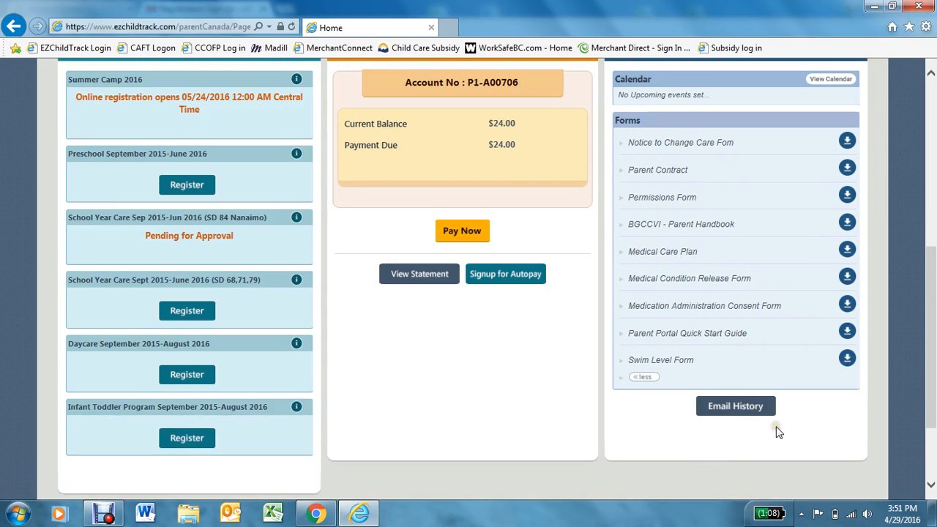
pyautogui.click(744, 381)
pyautogui.scroll(2, 469, 355)
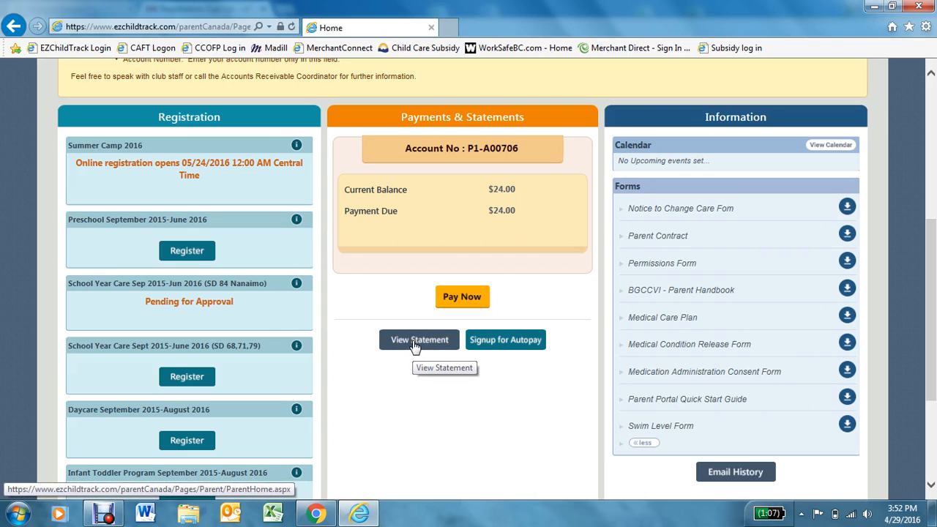
pyautogui.scroll(-2, 415, 346)
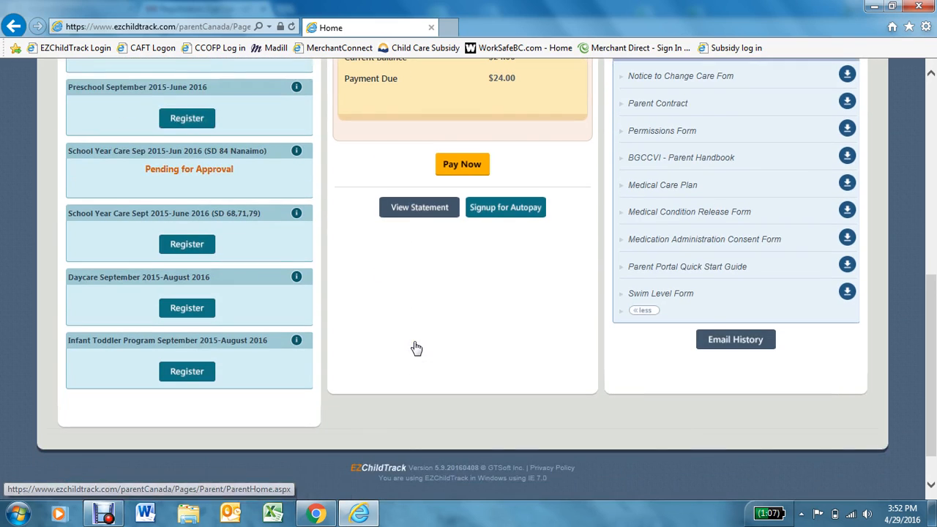
pyautogui.scroll(1, 404, 342)
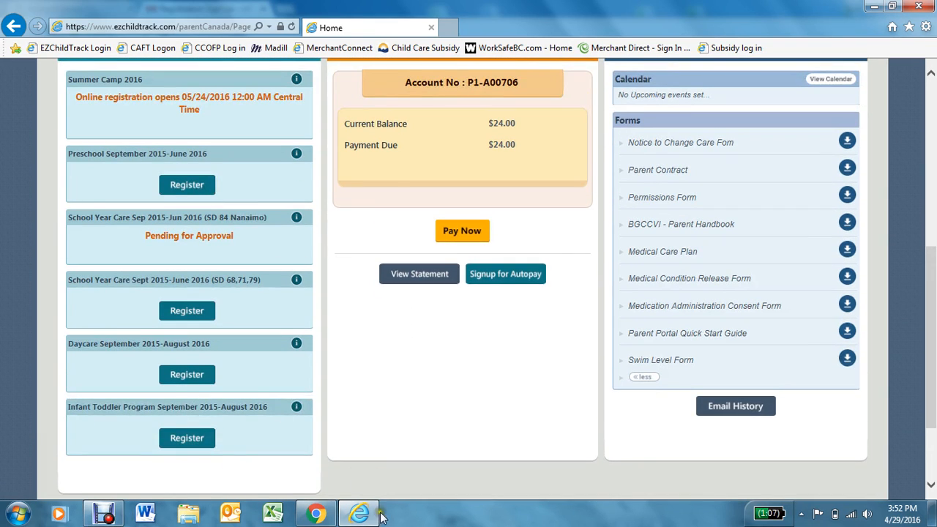
pyautogui.click(316, 512)
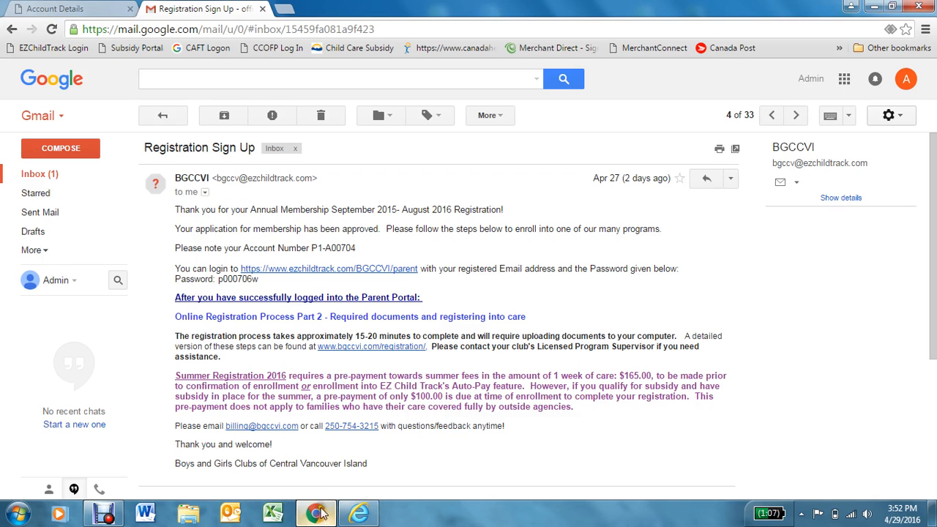
pyautogui.click(772, 115)
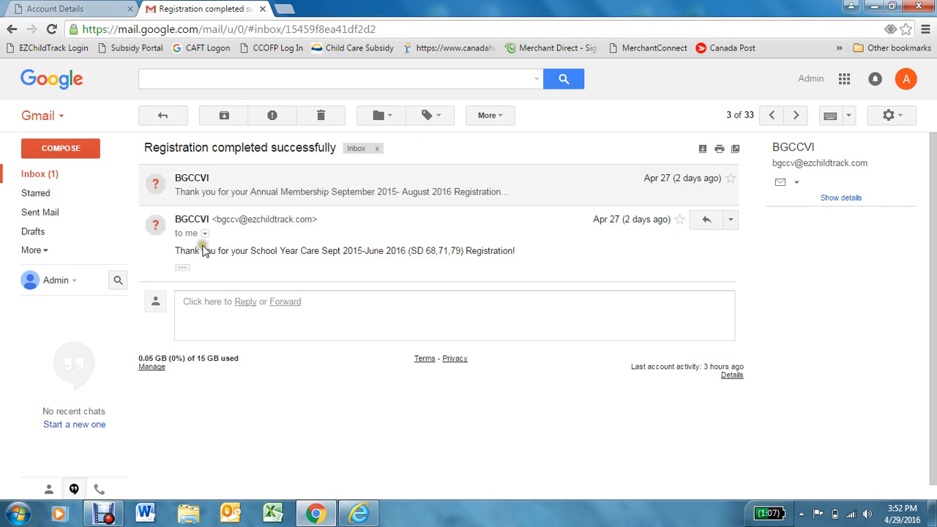
pyautogui.click(187, 267)
pyautogui.click(188, 267)
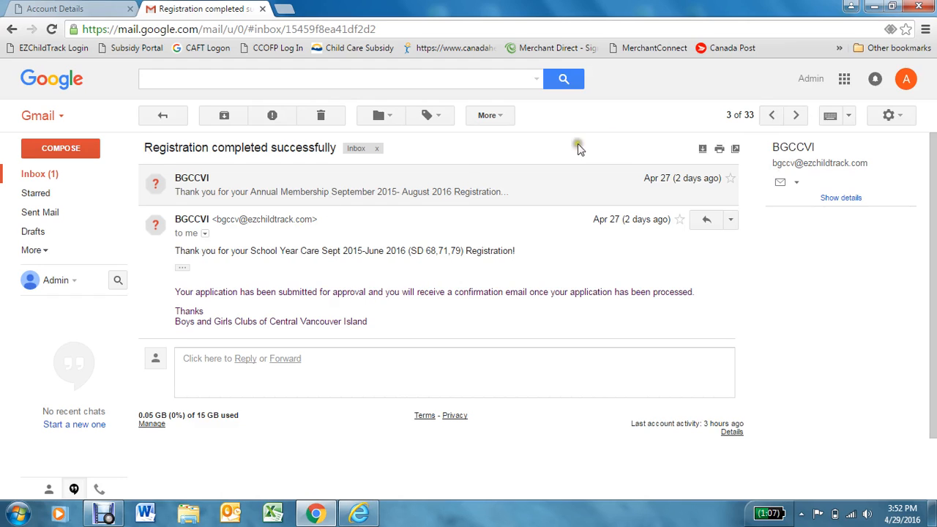
pyautogui.click(775, 115)
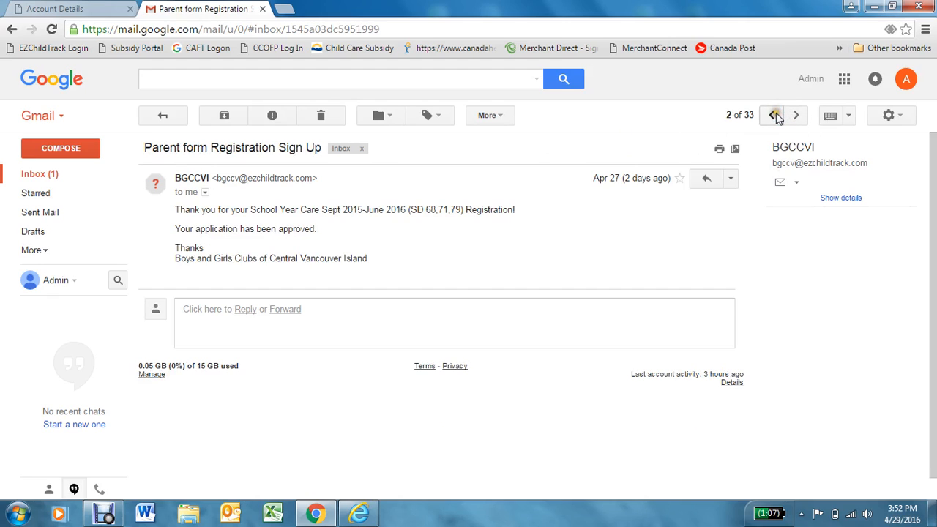
pyautogui.click(773, 115)
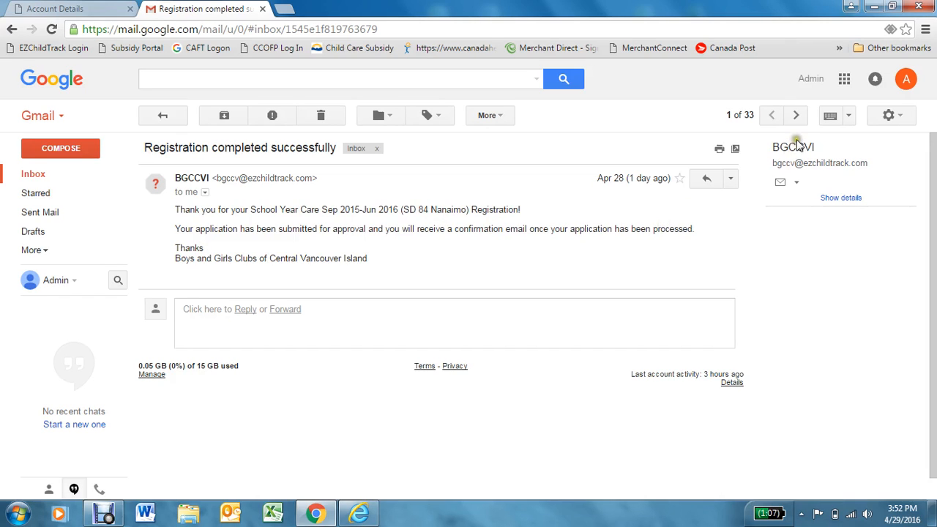
pyautogui.click(795, 115)
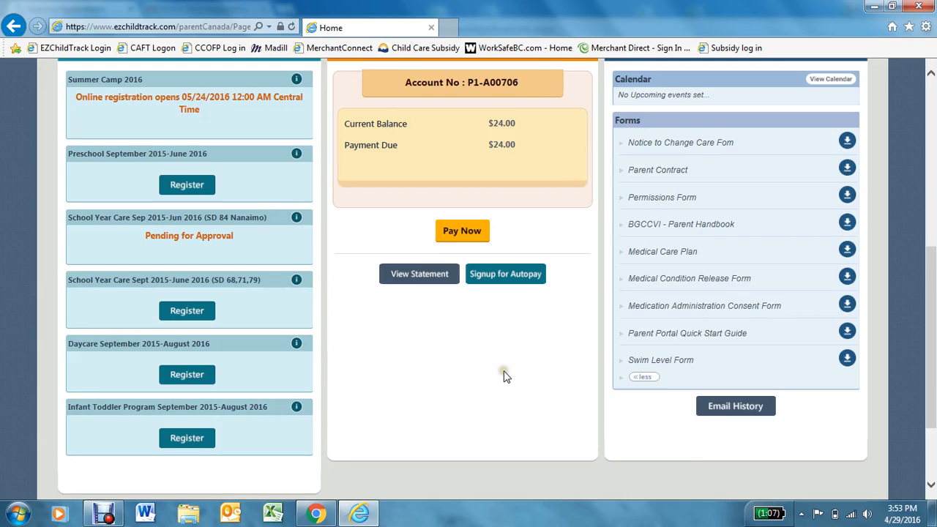
pyautogui.scroll(5, 503, 376)
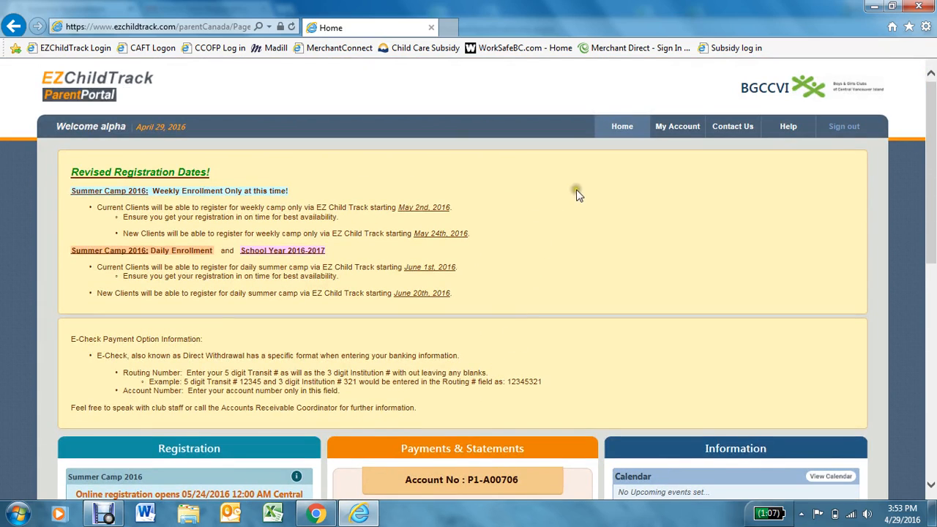
# - Refresh Home, review the child's School Year Care enrollment details, then close them
pyautogui.click(622, 126)
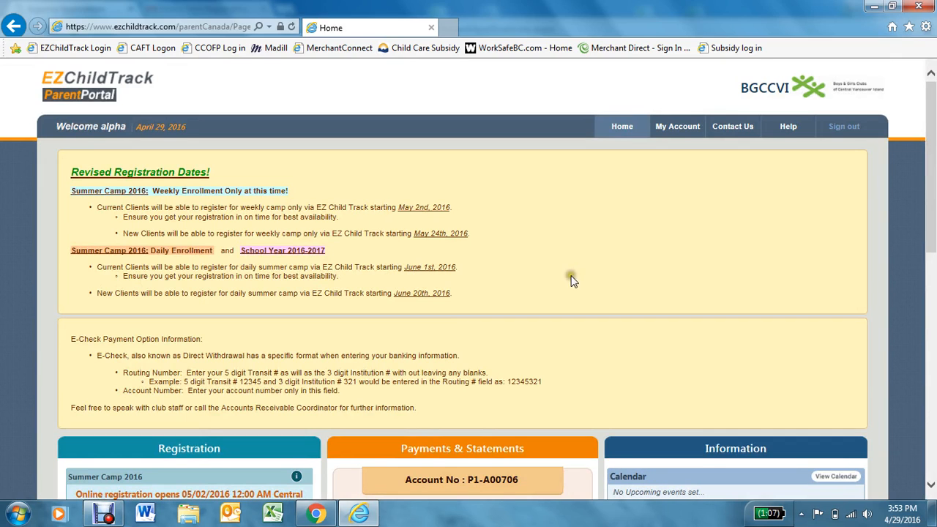
pyautogui.scroll(-8, 556, 285)
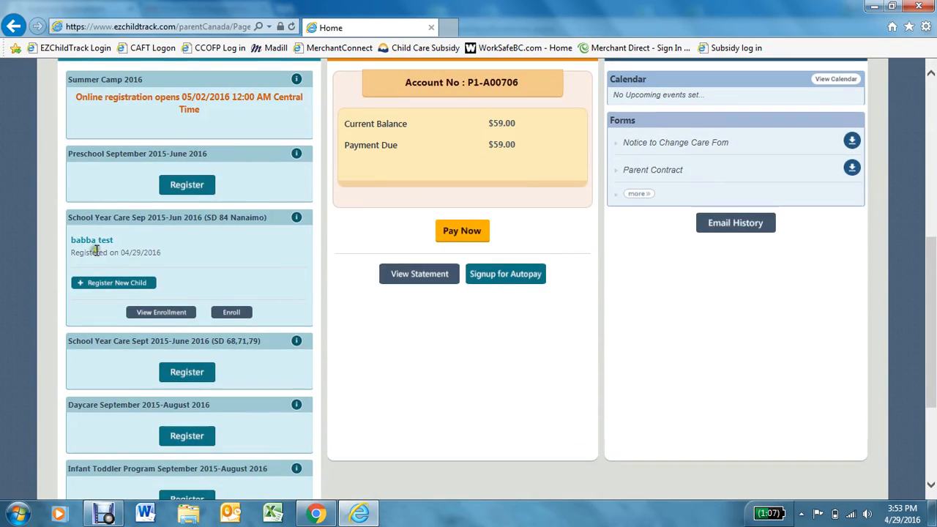
pyautogui.click(154, 312)
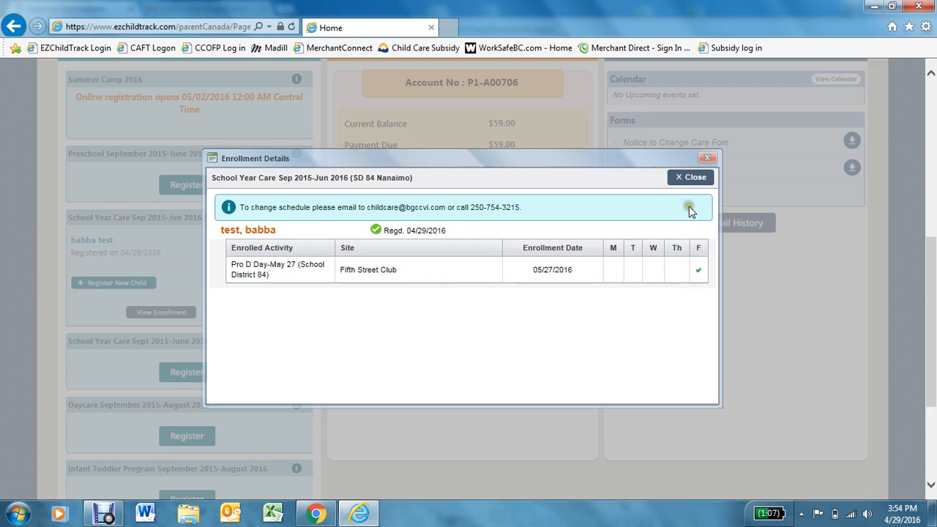
pyautogui.click(688, 179)
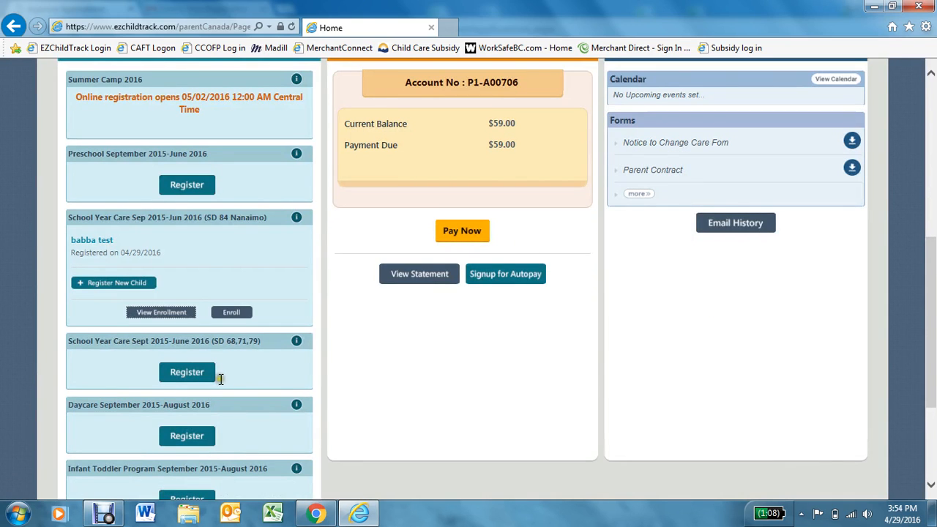
pyautogui.scroll(1, 196, 293)
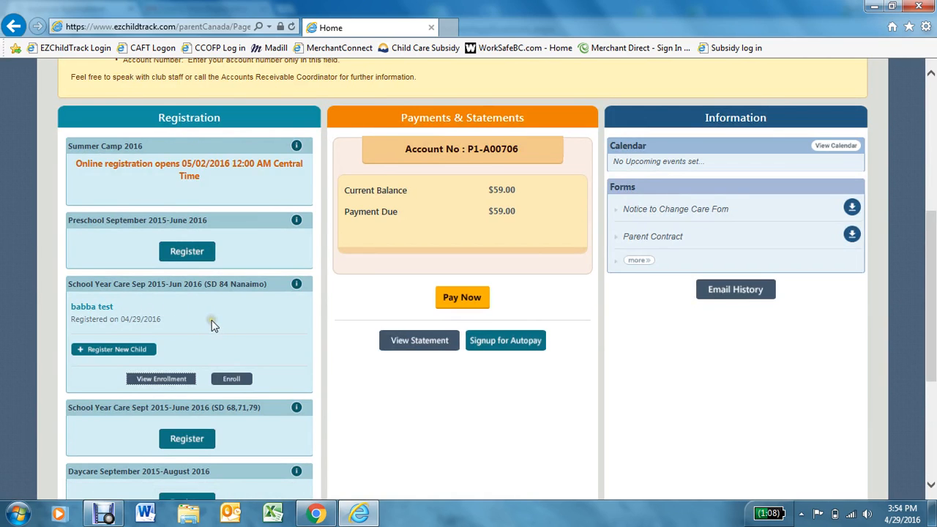
pyautogui.scroll(1, 211, 325)
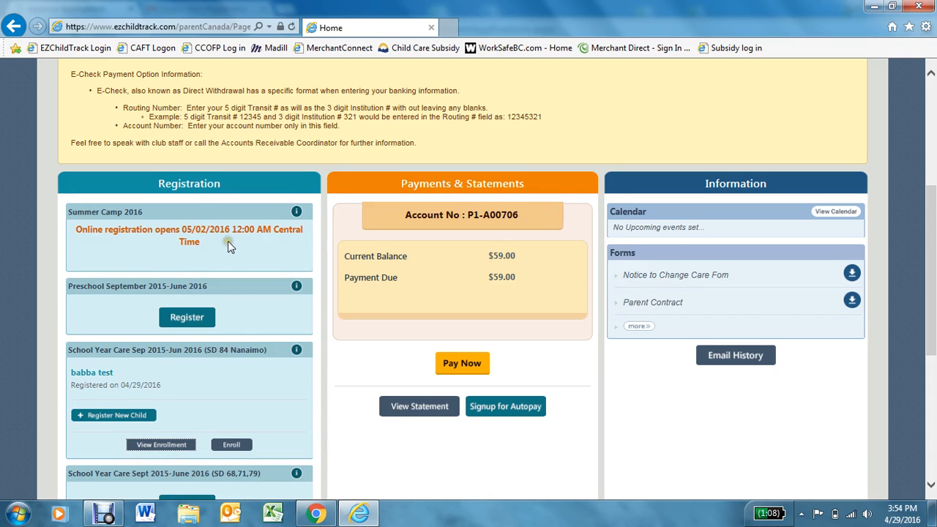
pyautogui.scroll(-3, 228, 245)
pyautogui.scroll(-2, 226, 249)
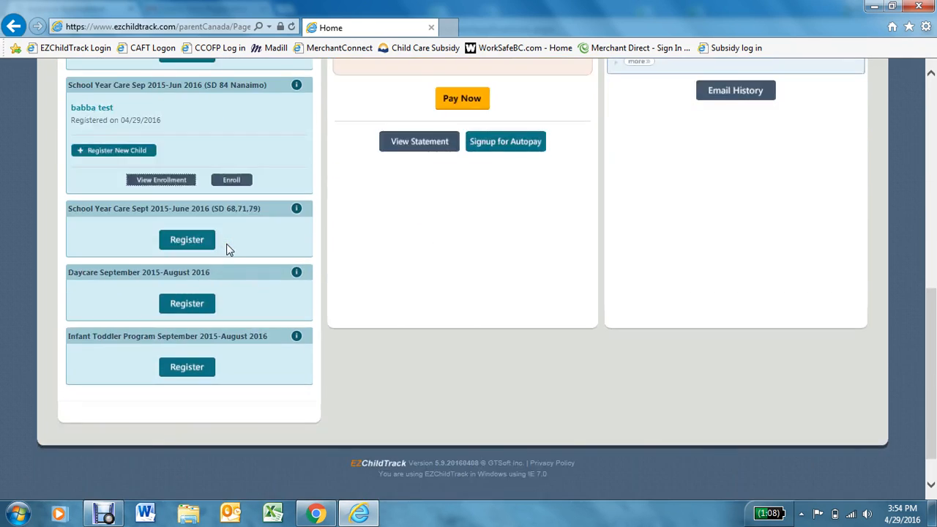